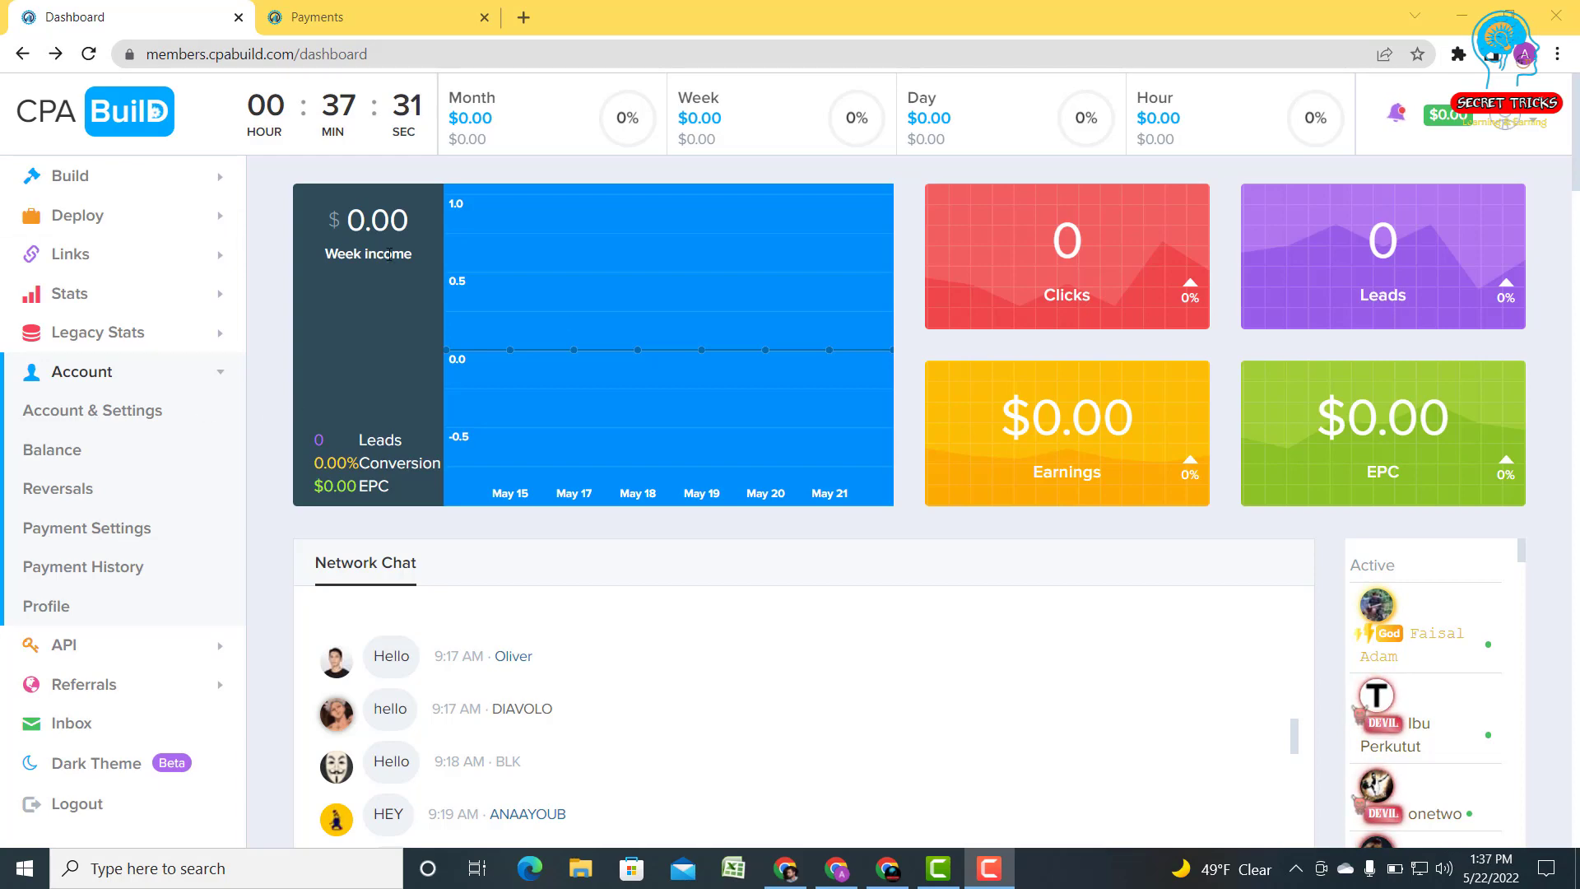
Step: Look over the dashboard and open the account's Payment Settings page
scroll(288, 272, "down", 4)
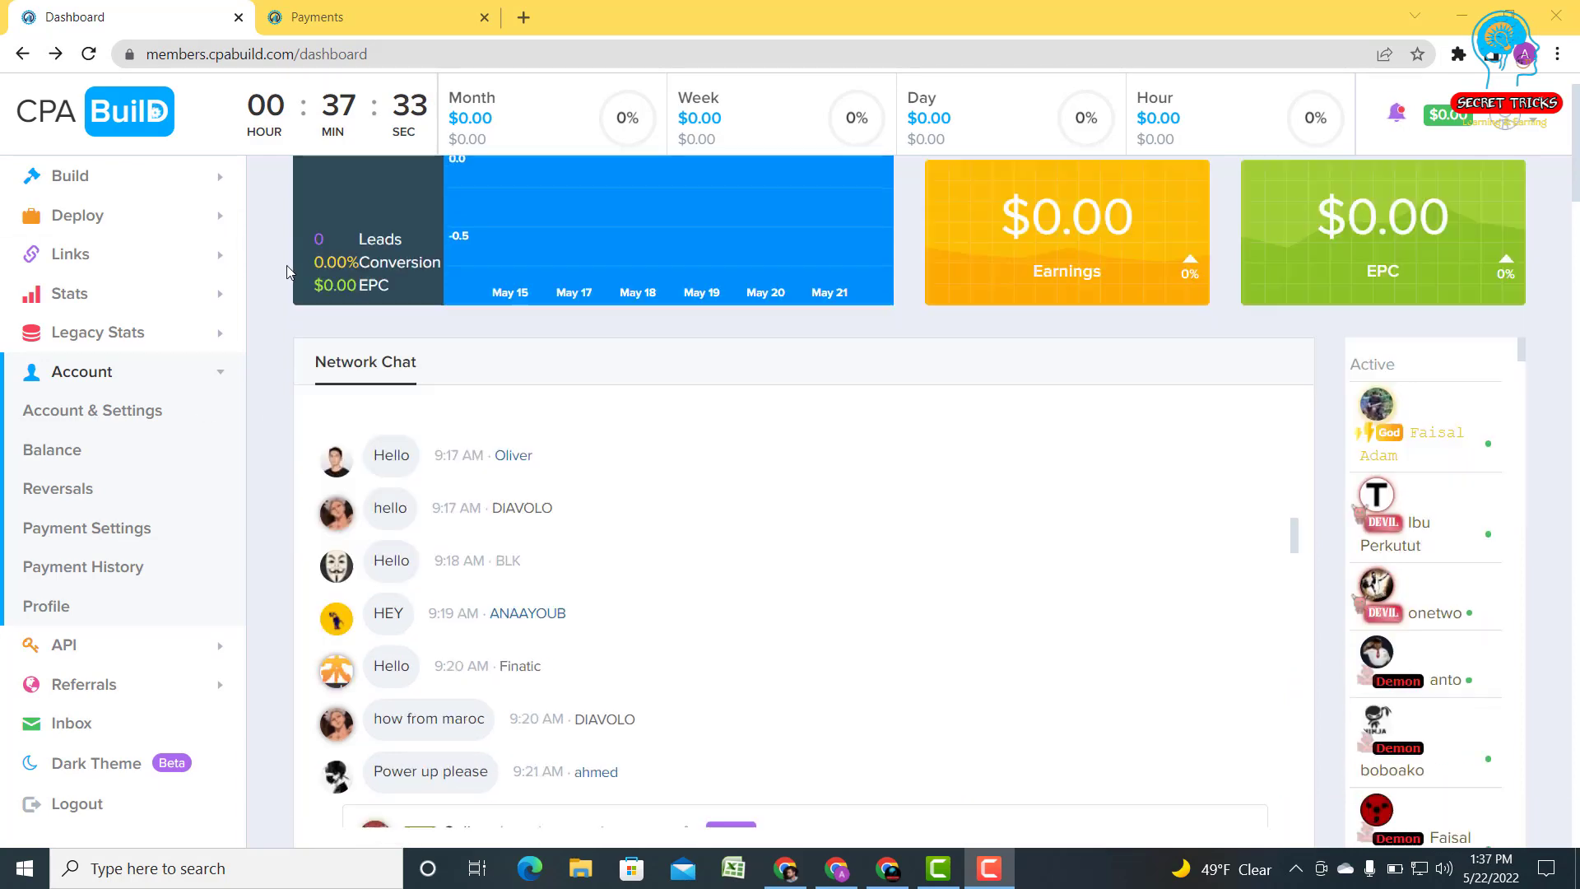
scroll(289, 272, "up", 3)
scroll(288, 279, "up", 1)
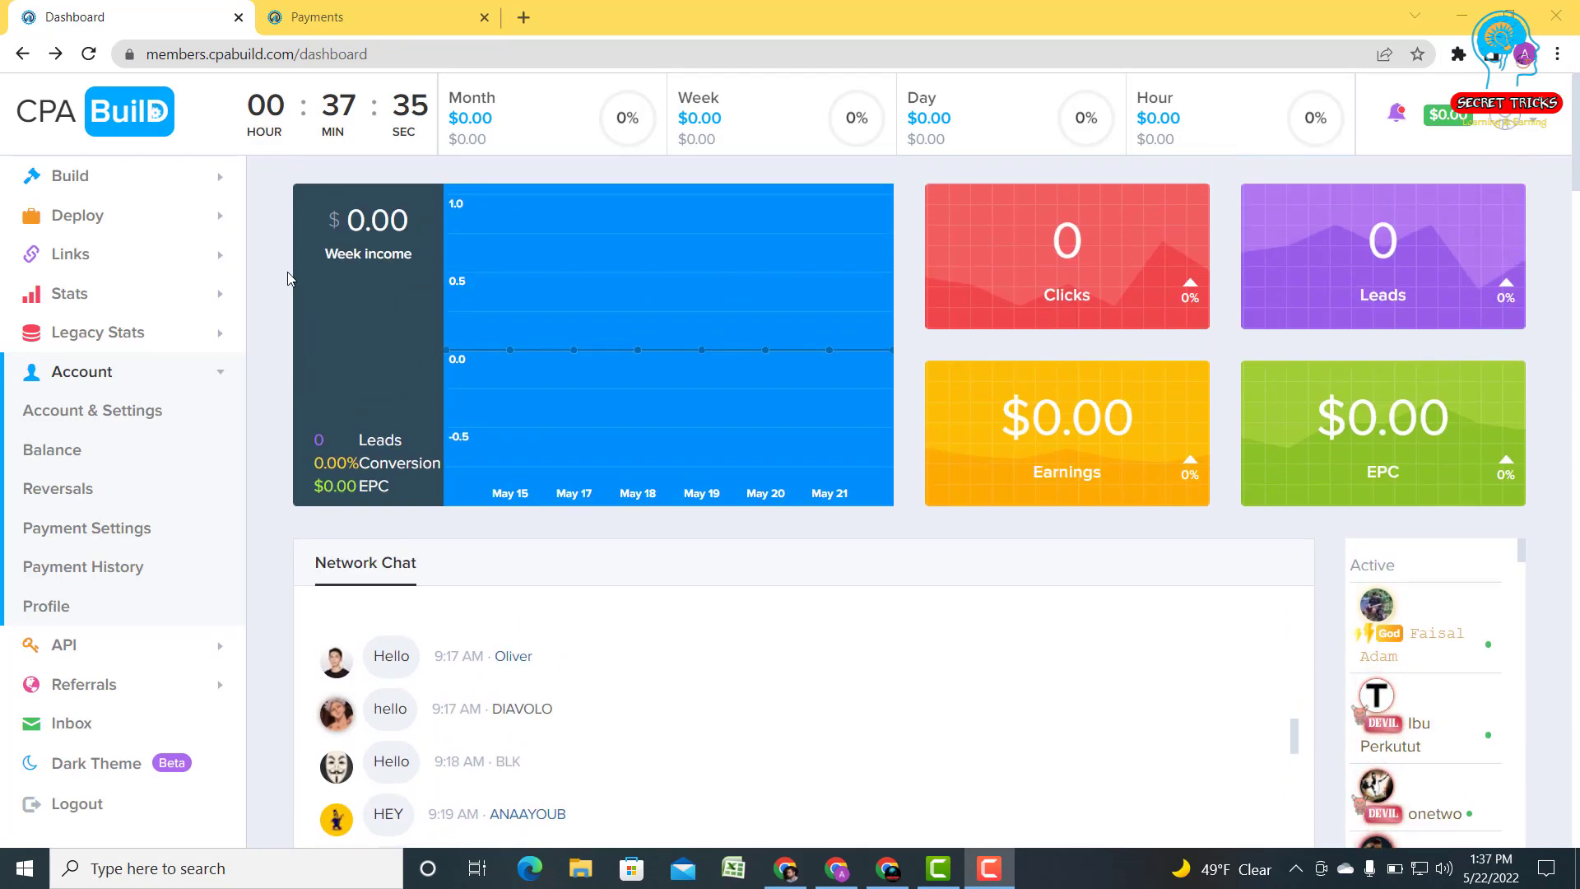
scroll(322, 359, "down", 3)
scroll(92, 509, "down", 5)
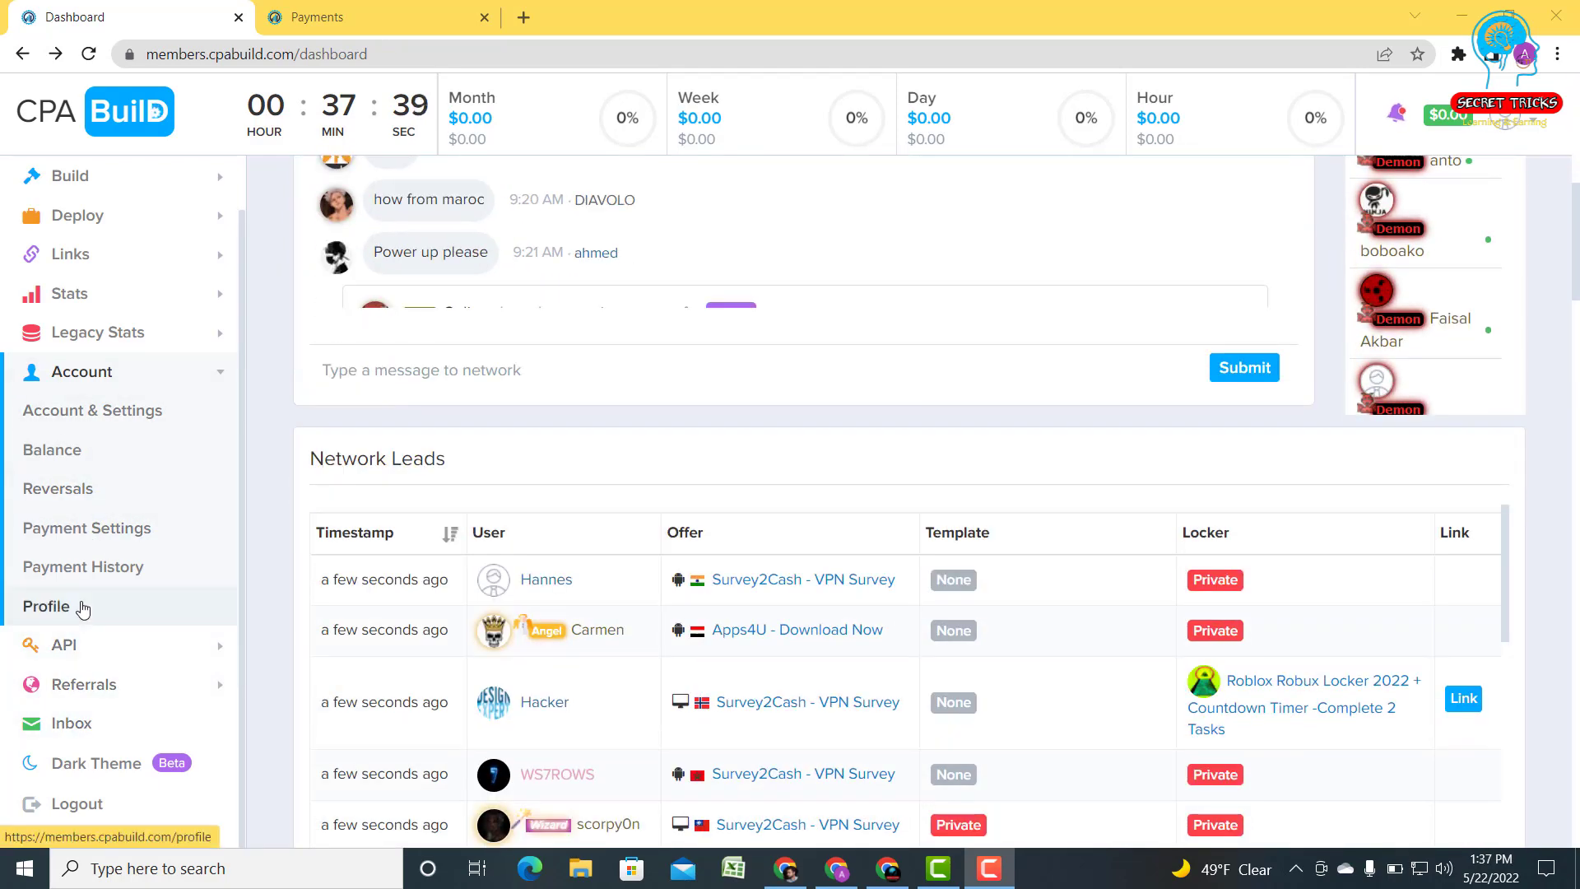
left_click(66, 529)
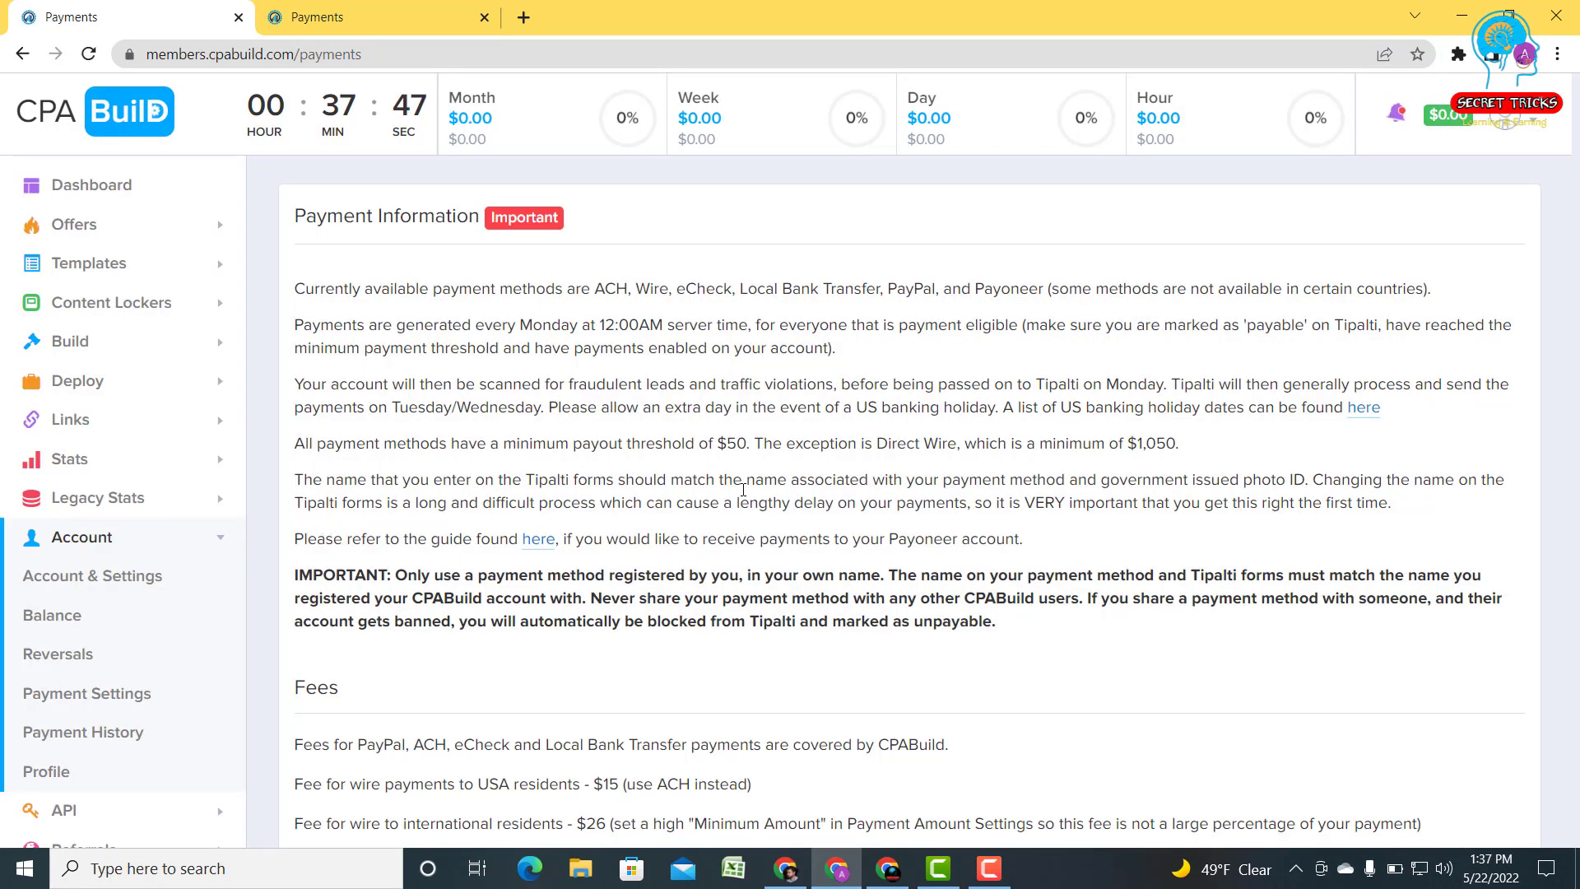
Step: Review the payment information, fees and tax forms, then highlight the W-8BEN warning and its certification wording under Payments via Tipalti
scroll(744, 489, "down", 1)
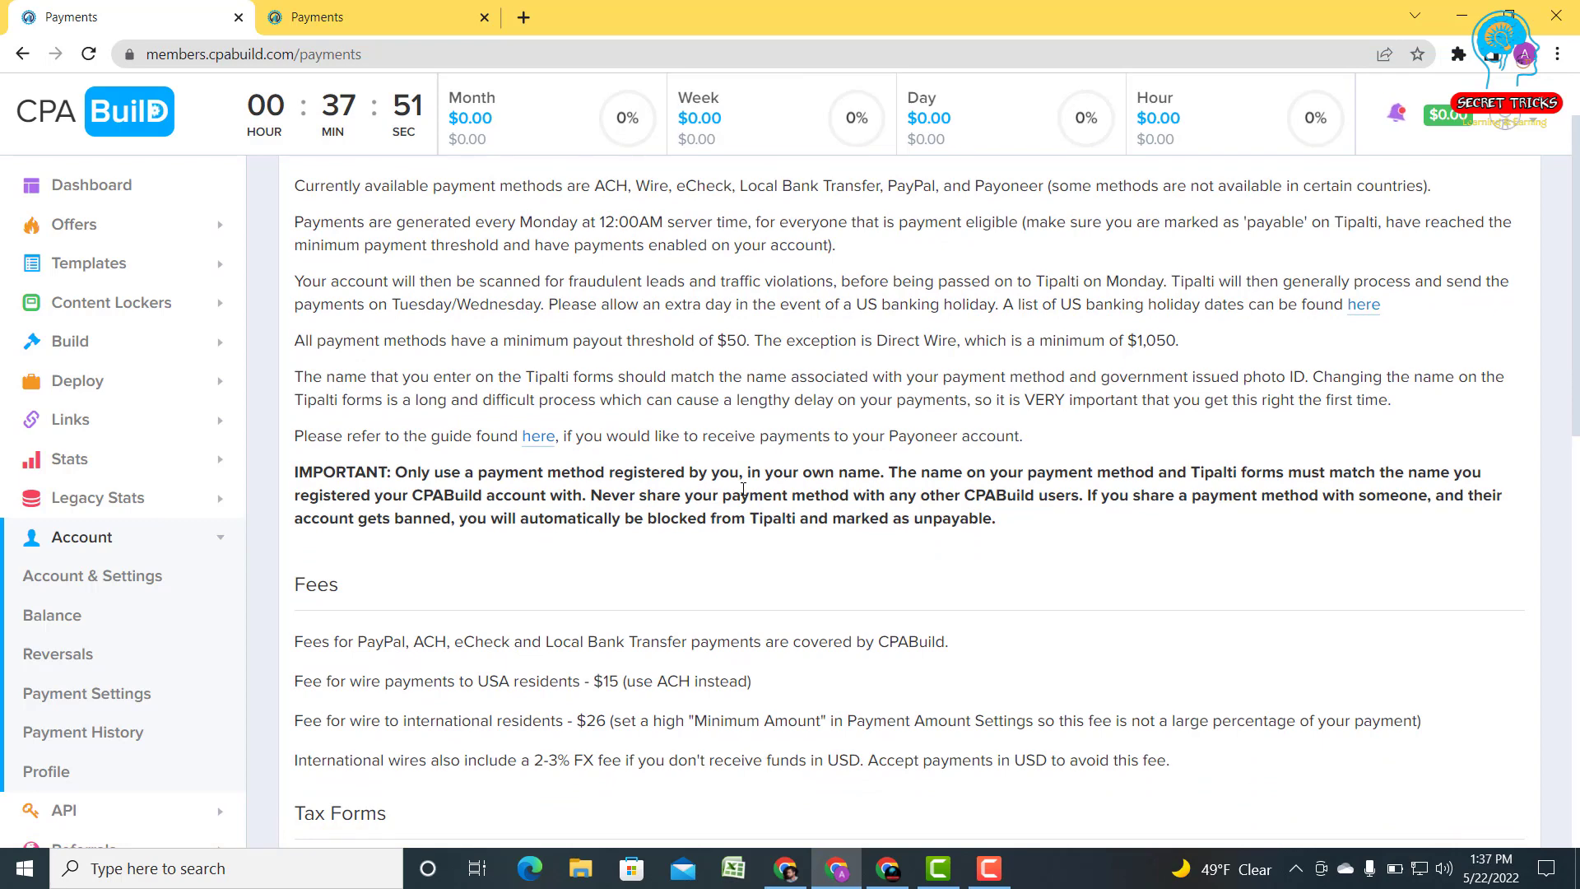
scroll(743, 489, "down", 3)
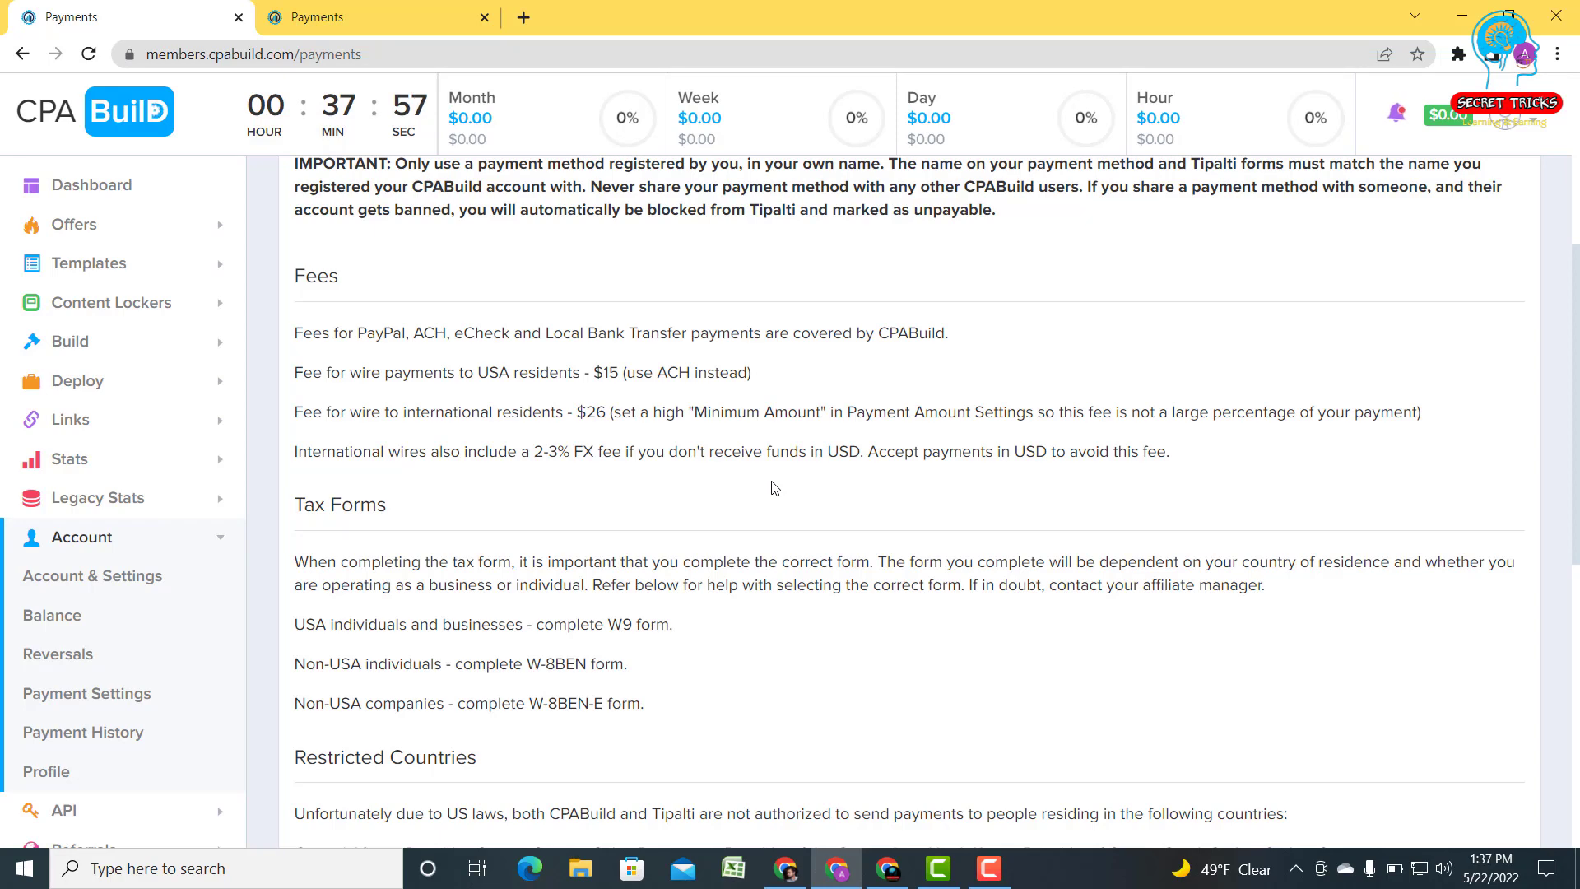
scroll(774, 488, "down", 8)
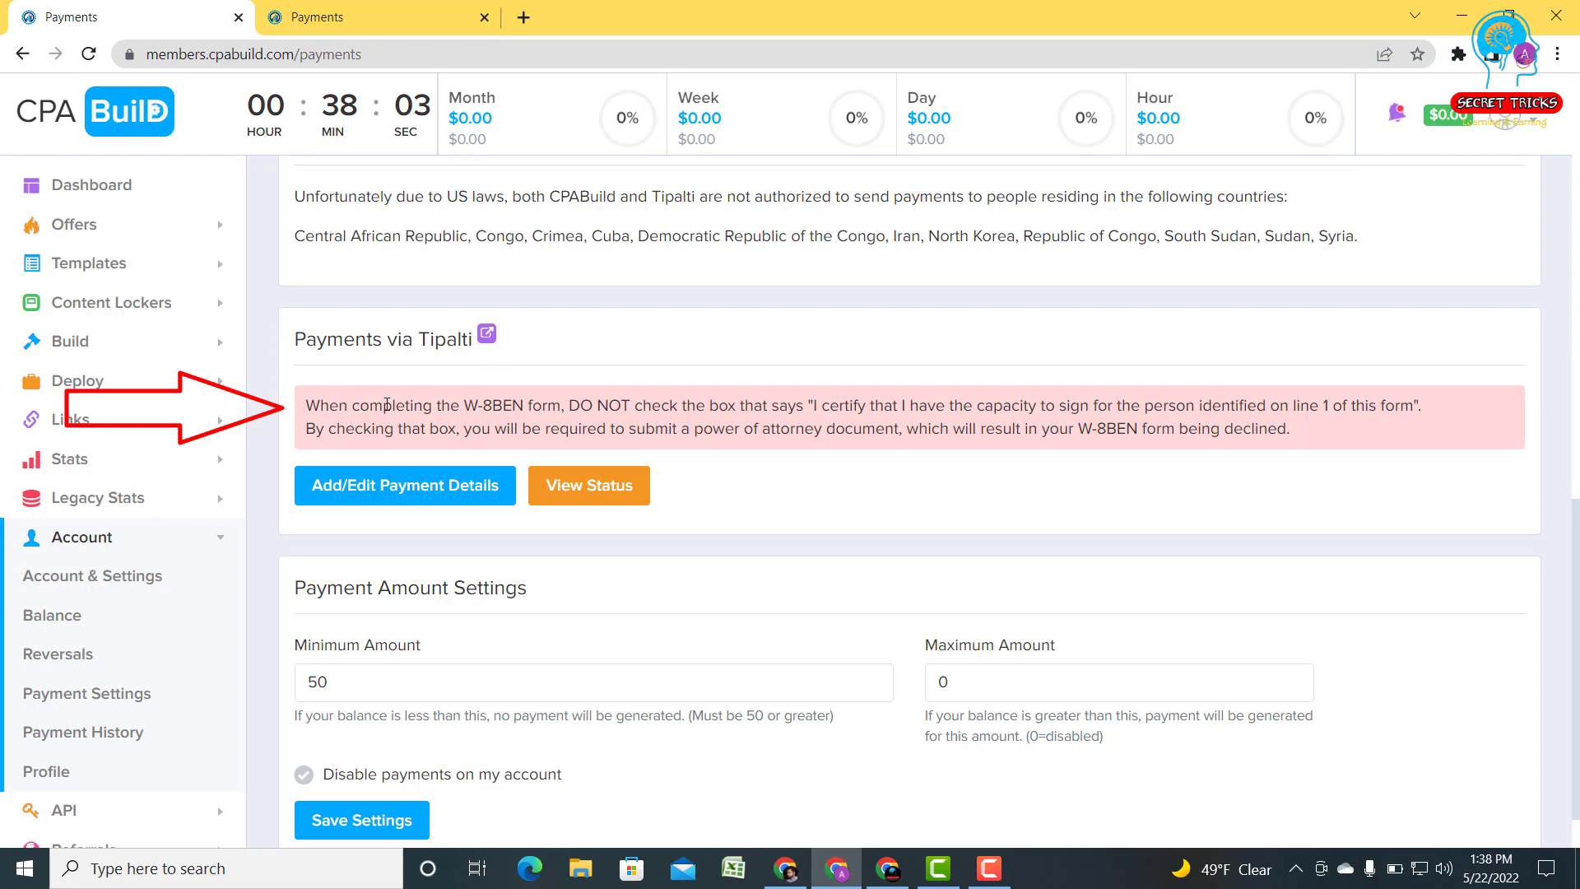
left_click_drag(291, 406, 1300, 433)
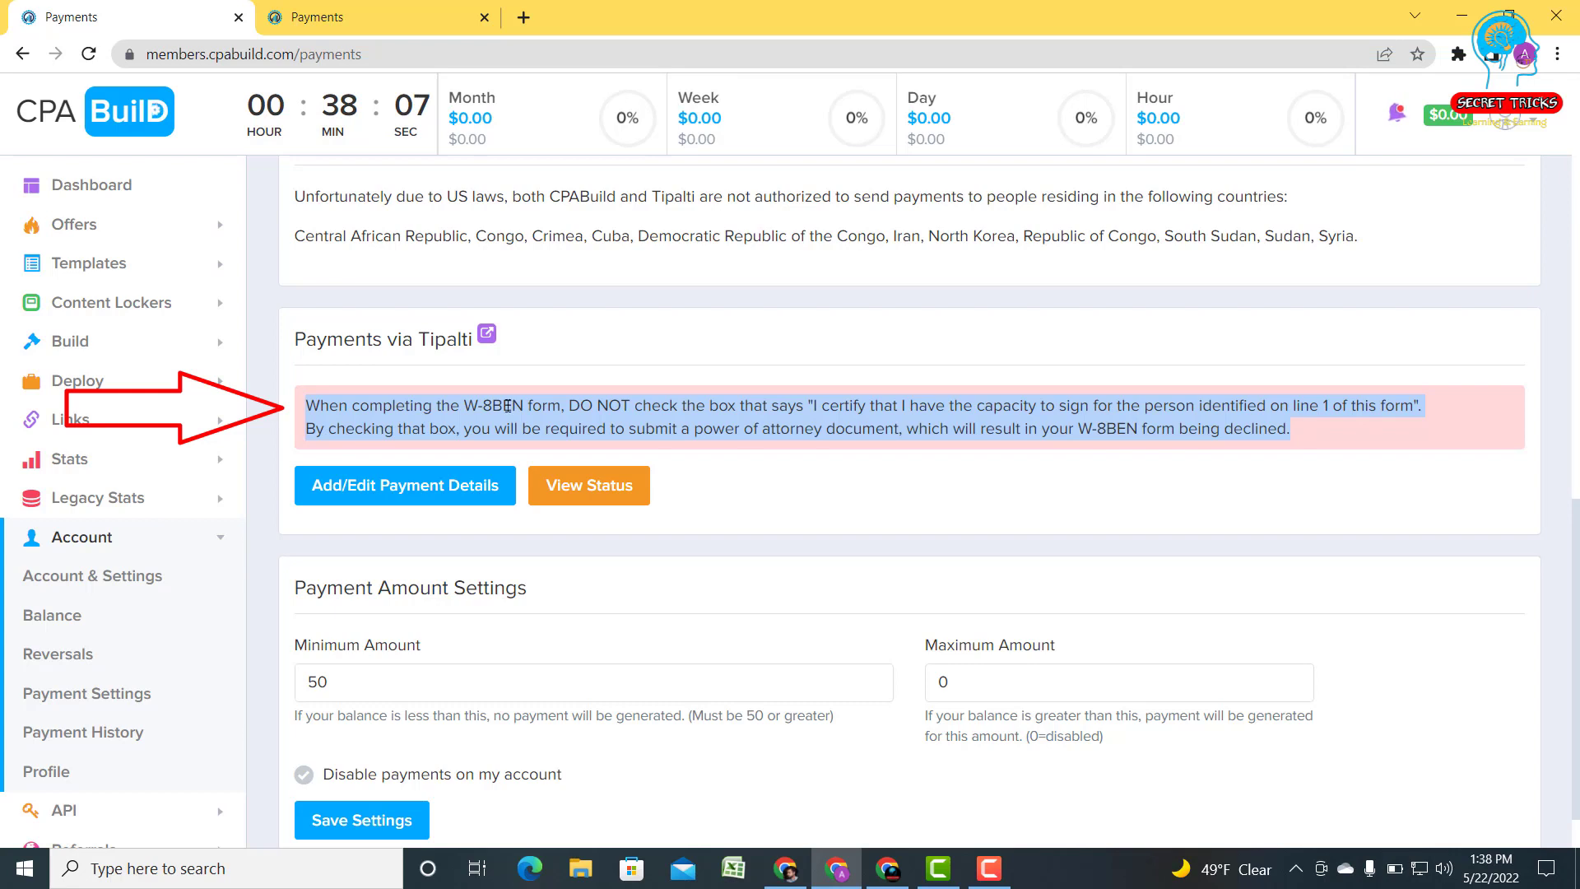
left_click(344, 372)
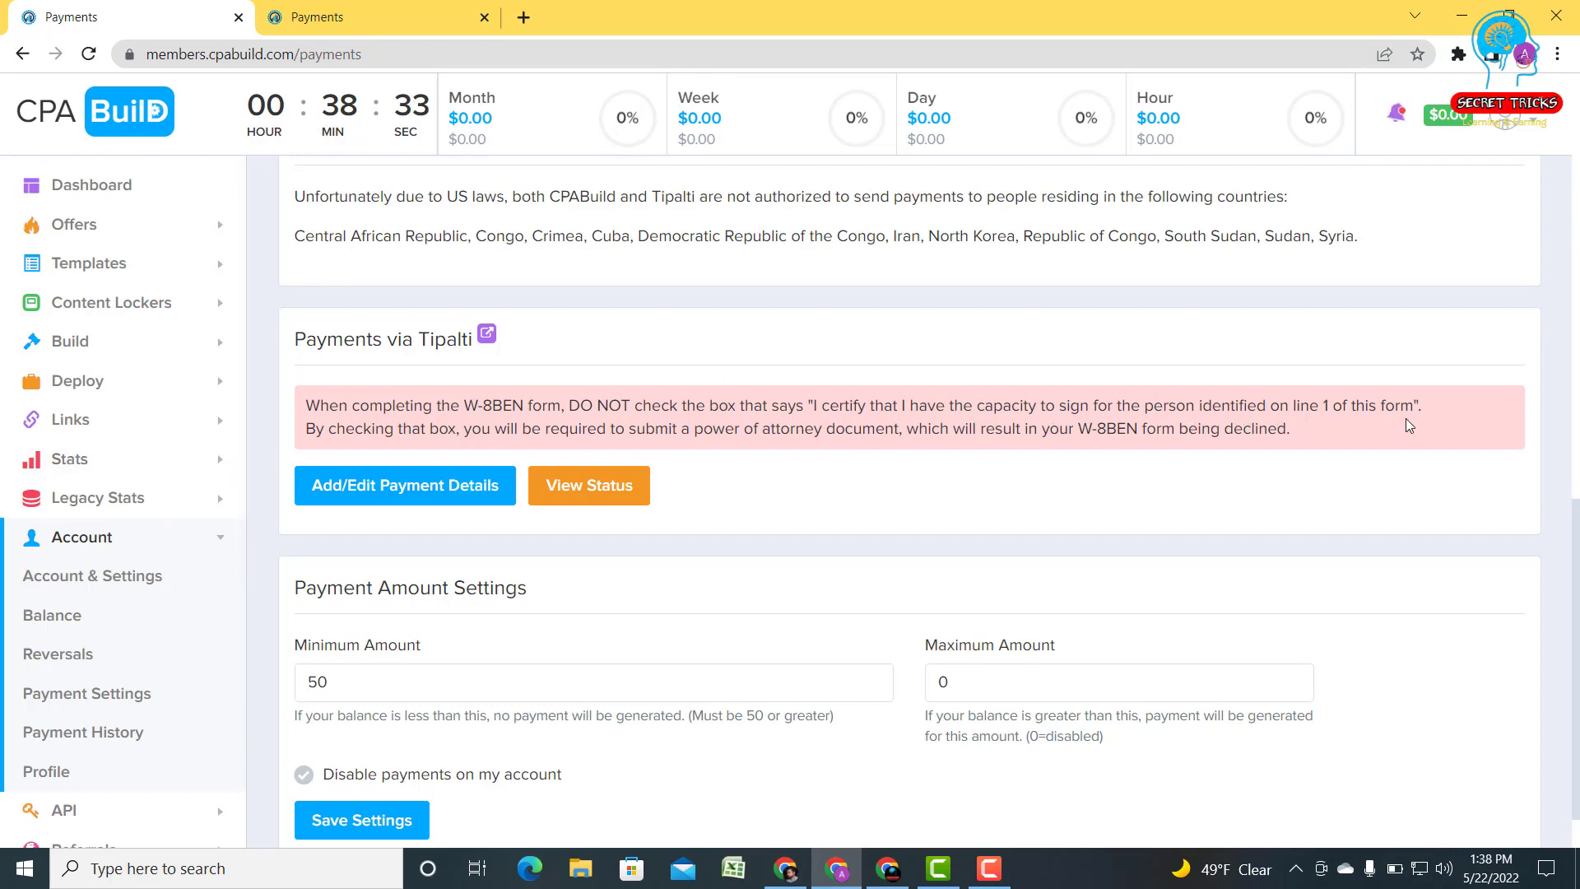
left_click_drag(1344, 432, 297, 409)
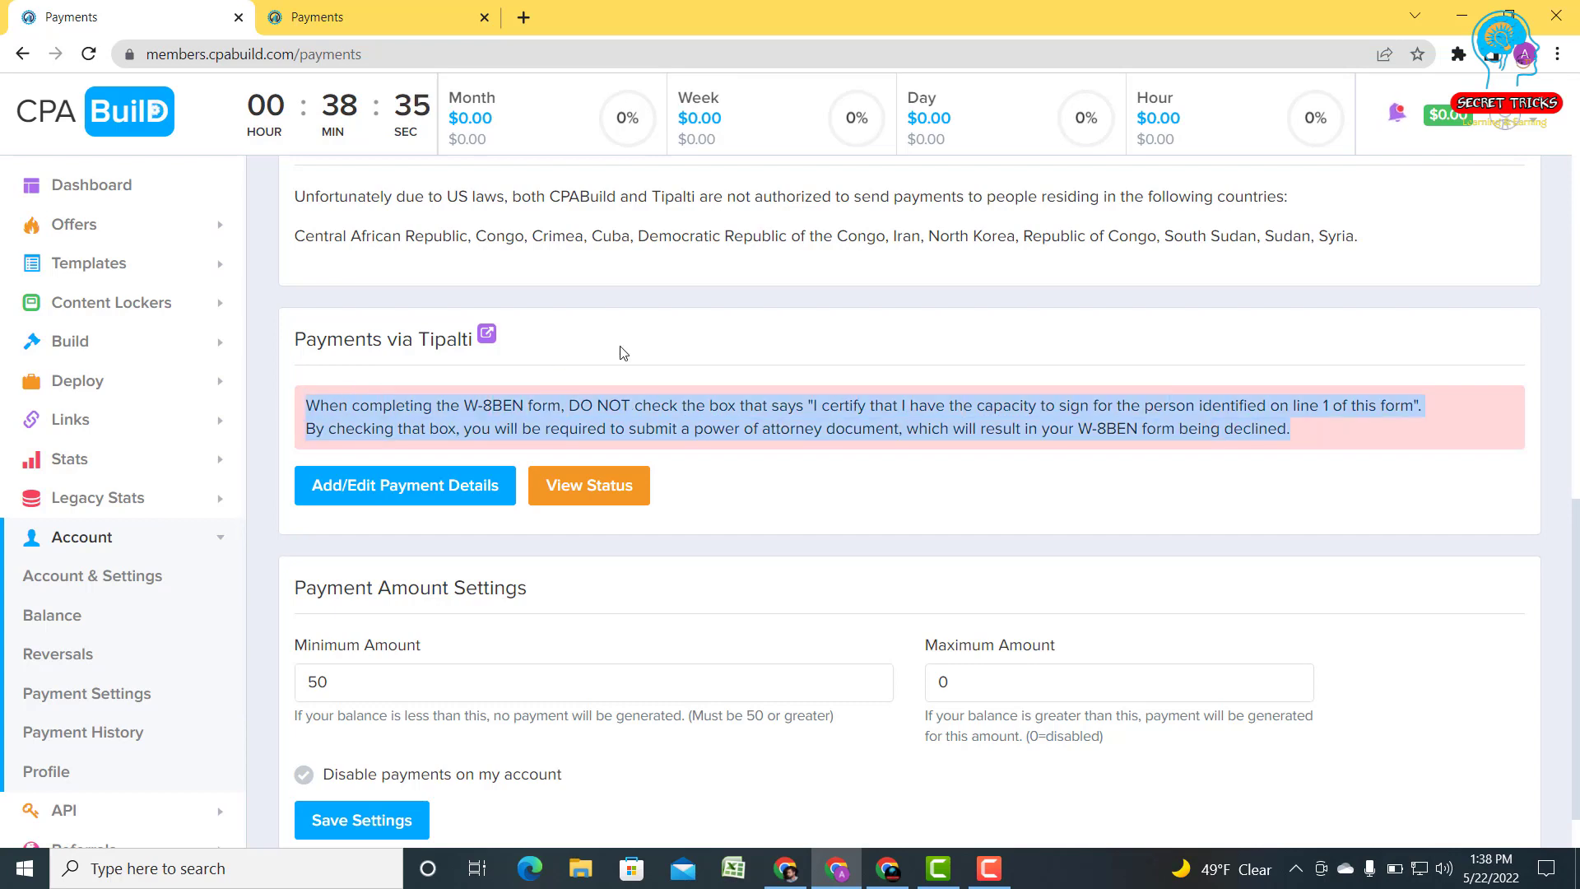
left_click(651, 342)
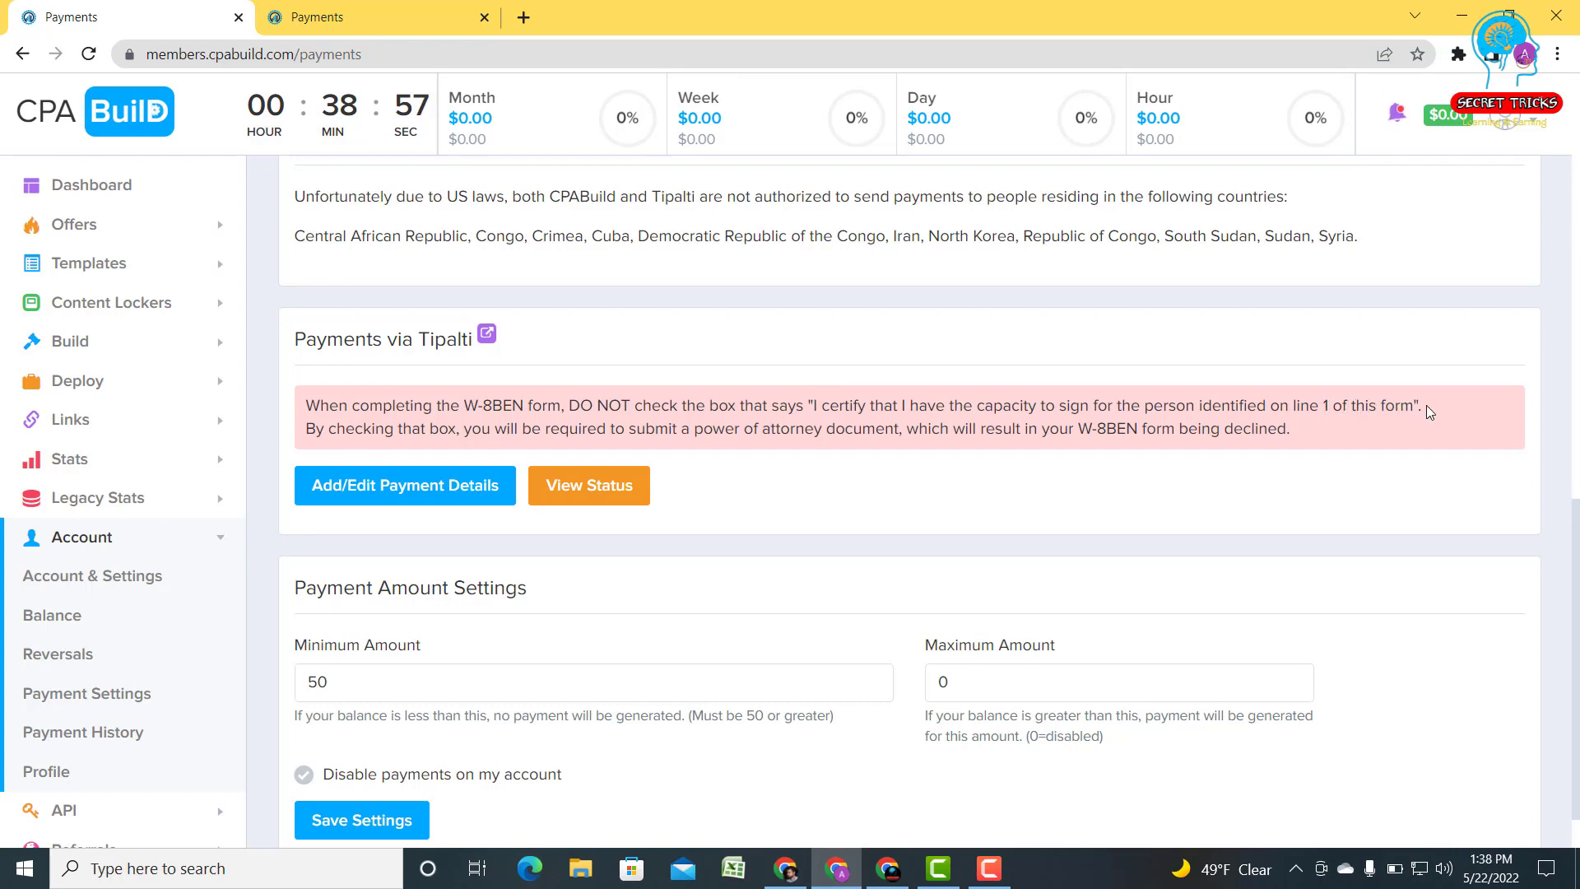
left_click_drag(1426, 405, 817, 409)
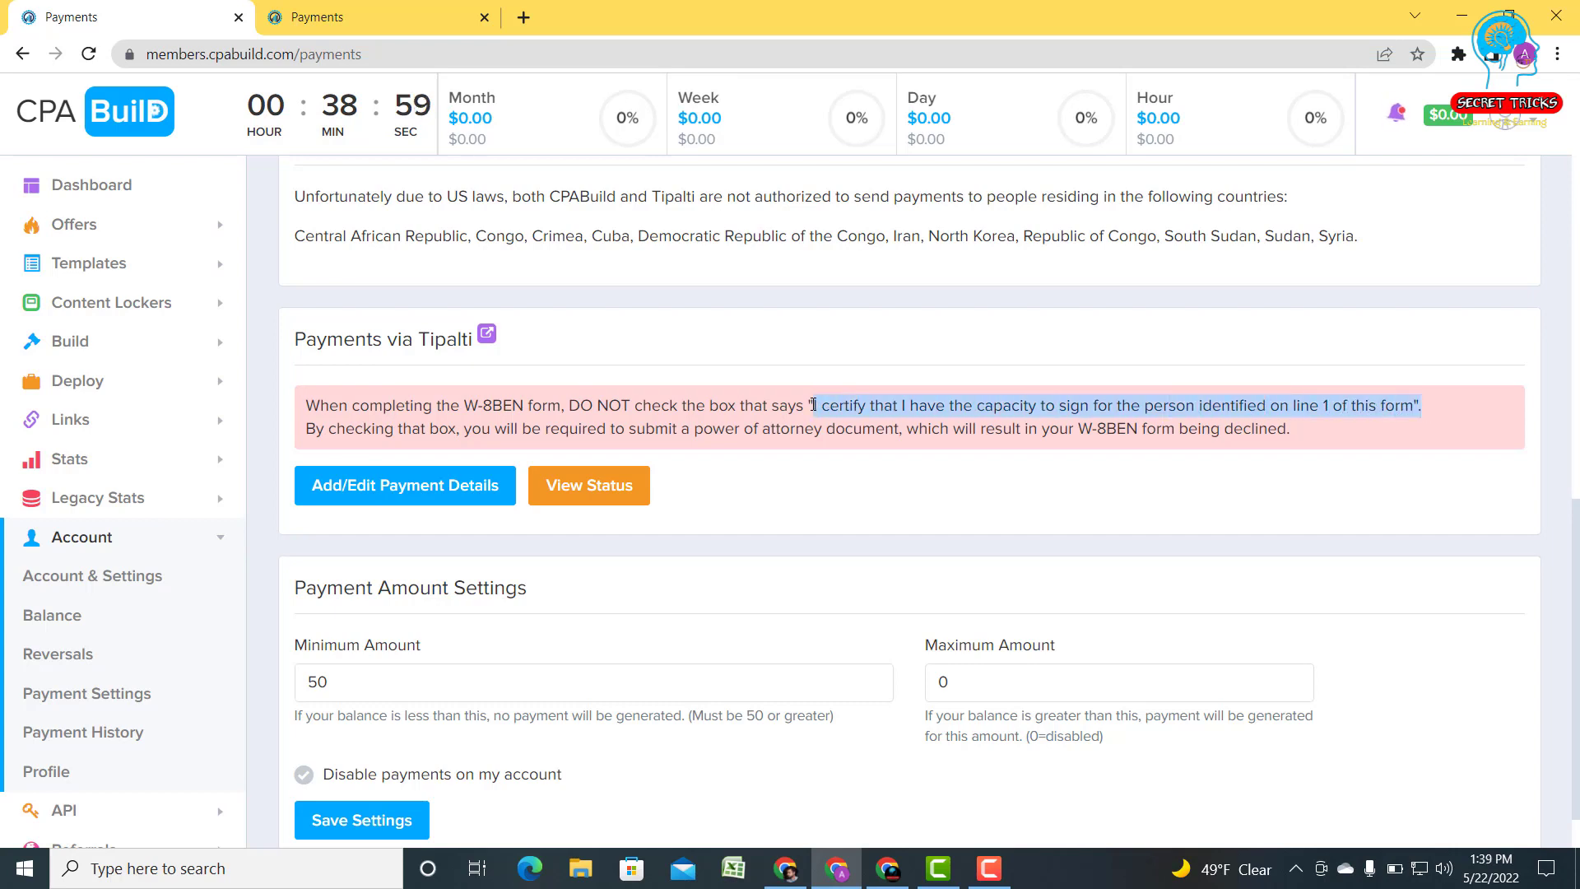
left_click(940, 355)
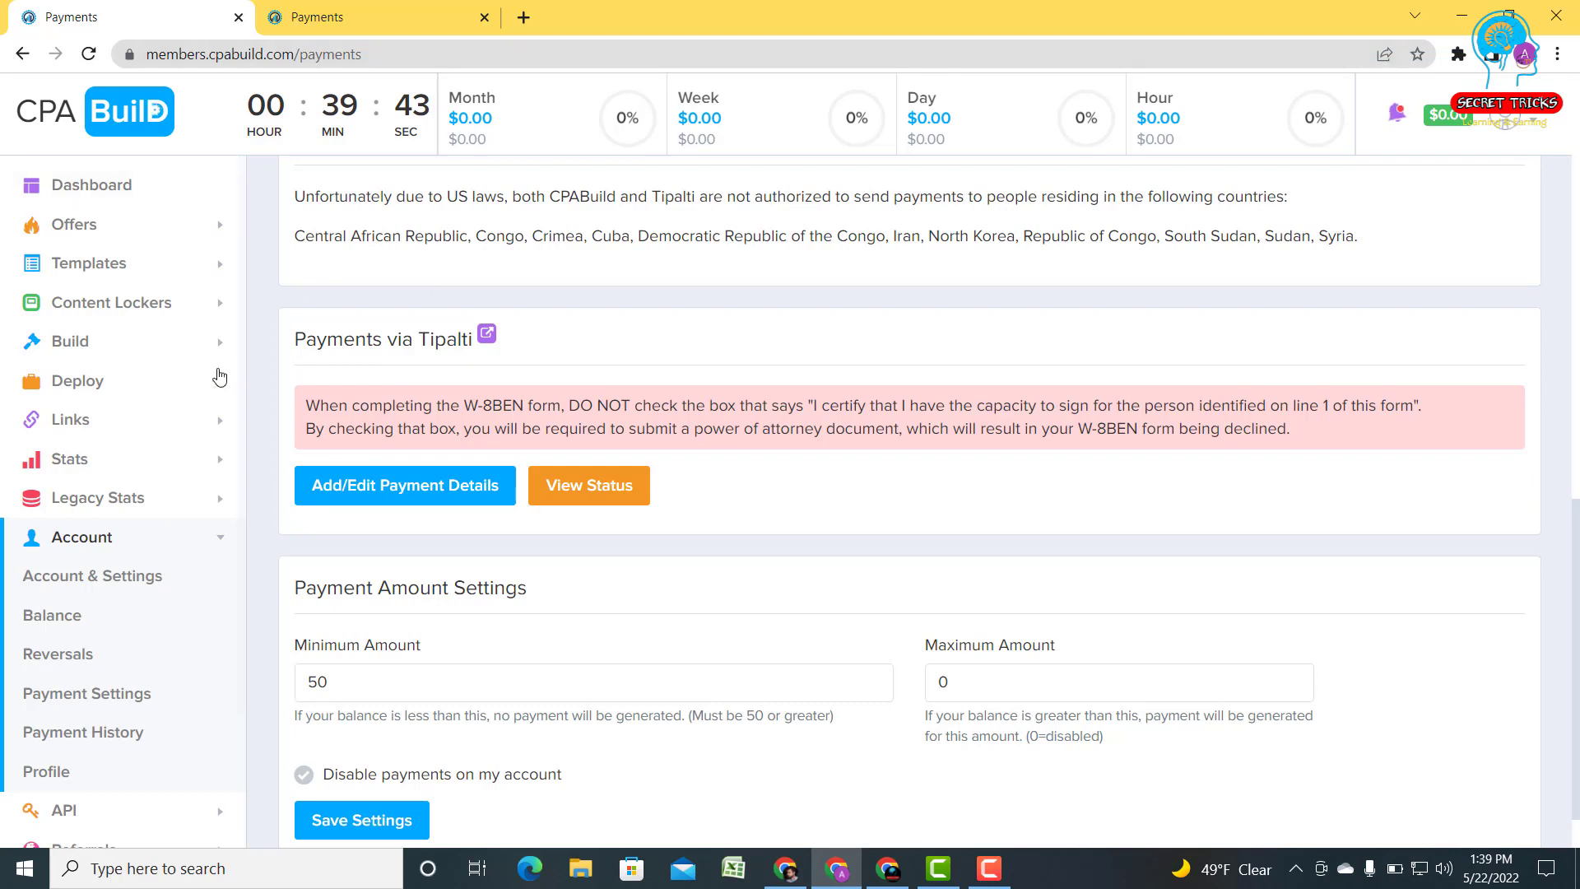
Step: View the Tipalti payment status and check the Payee Status and Payable entries
scroll(395, 372, "down", 1)
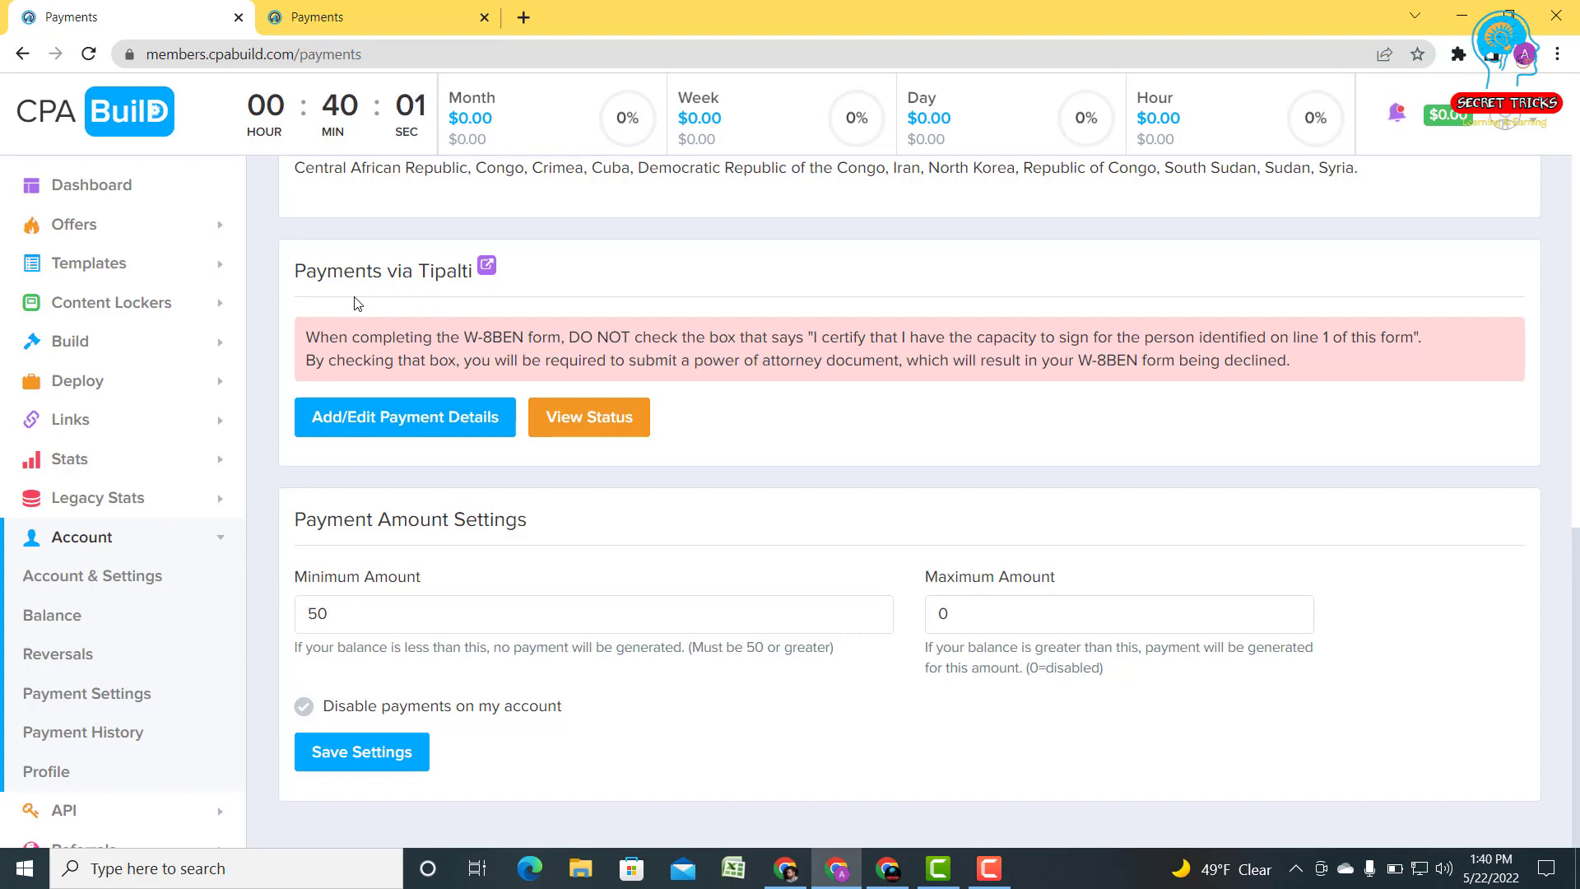
left_click(549, 410)
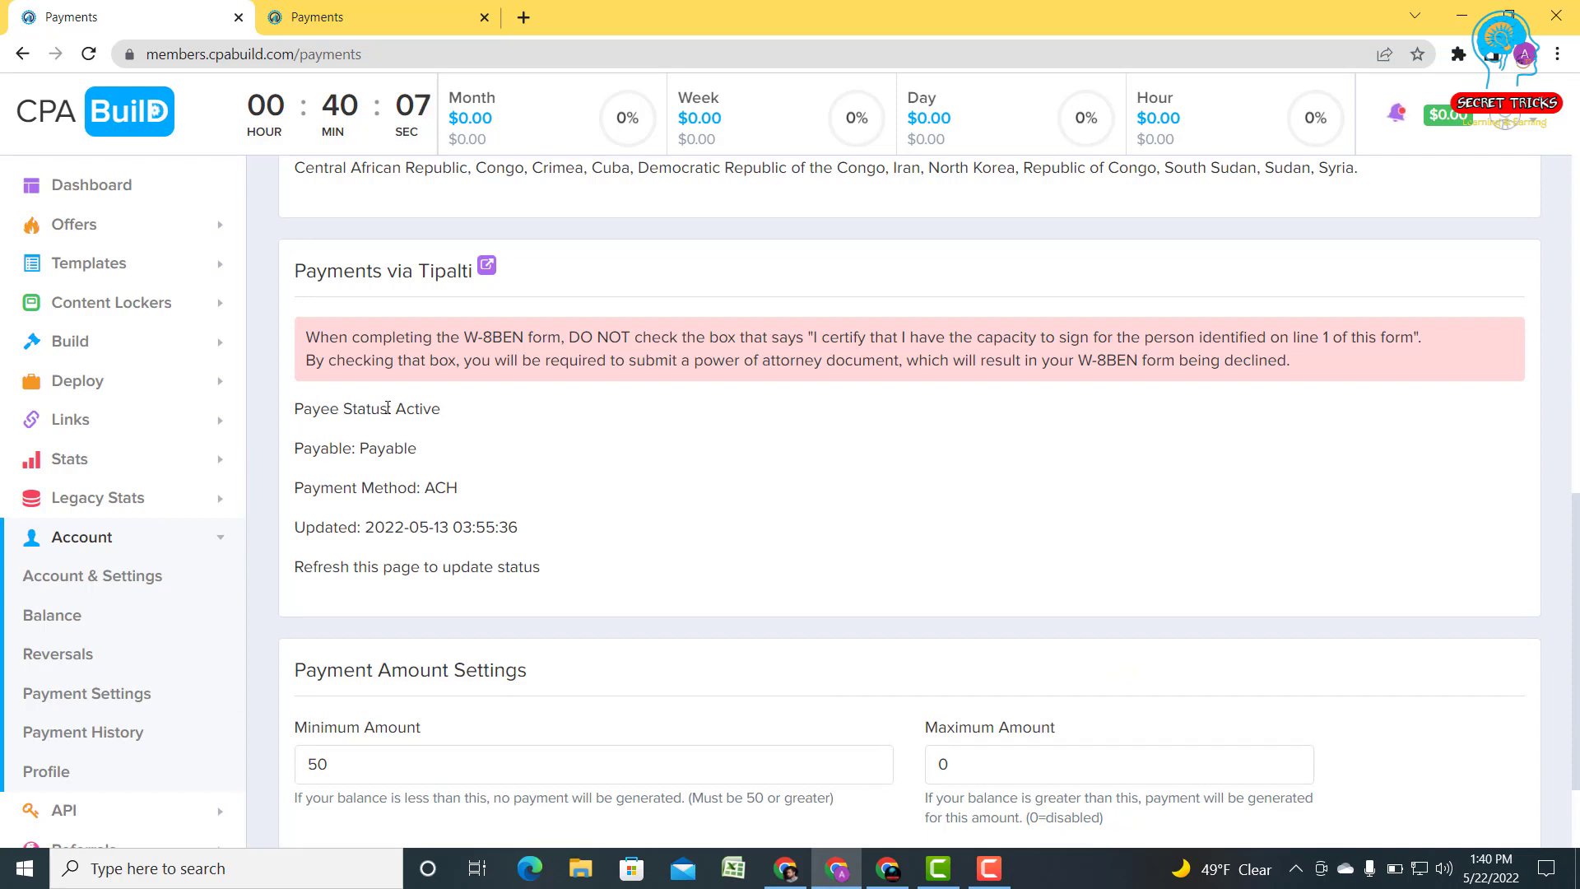
left_click_drag(442, 408, 415, 409)
left_click(295, 452)
left_click_drag(447, 448, 290, 453)
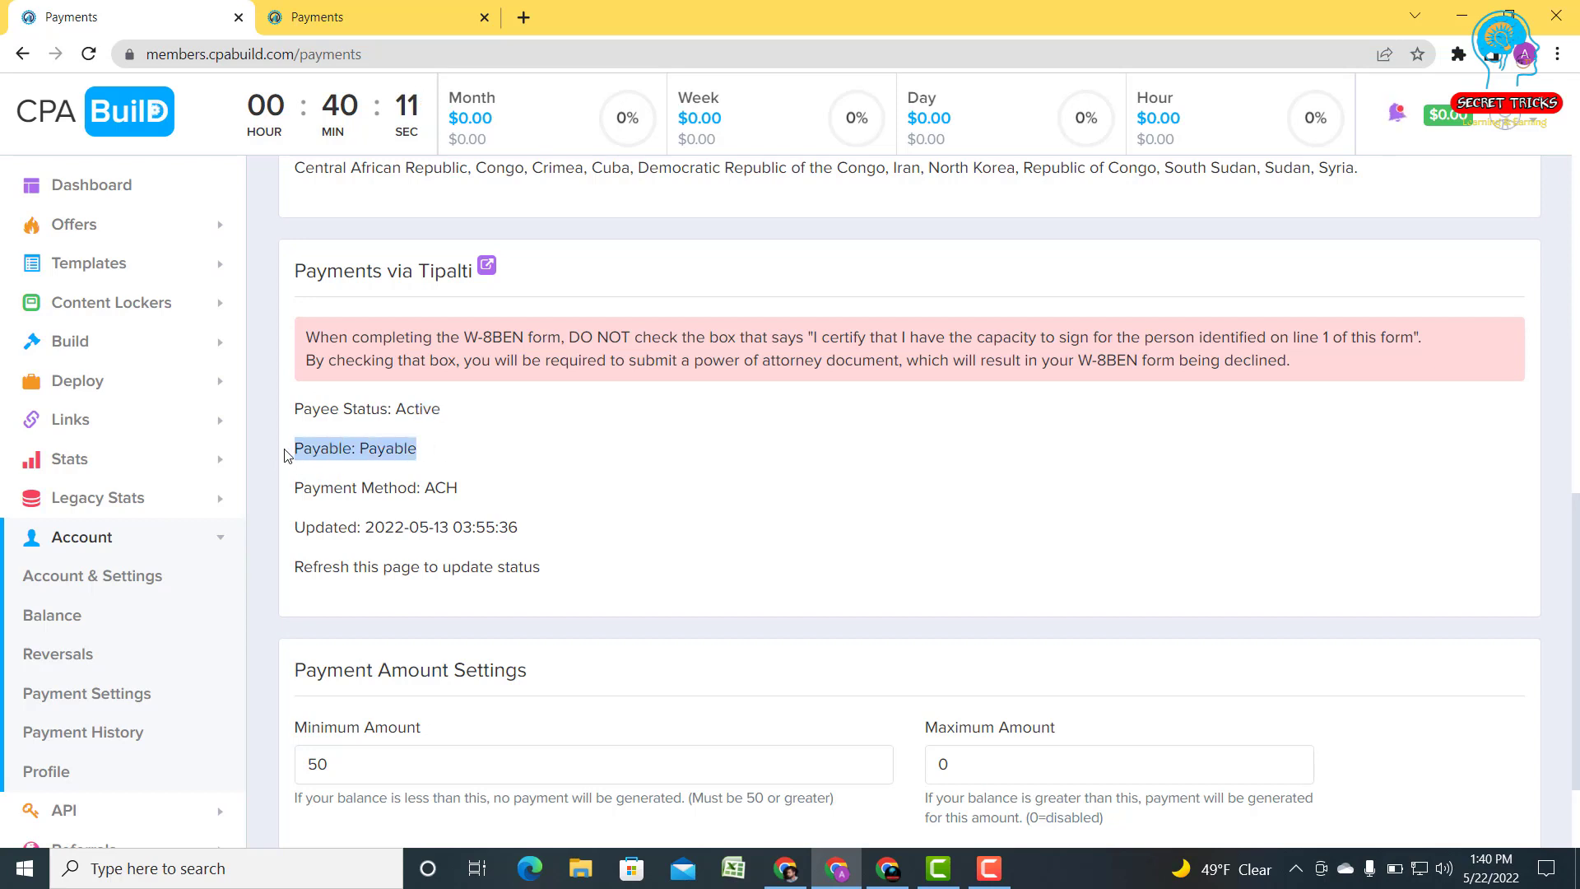
left_click(492, 439)
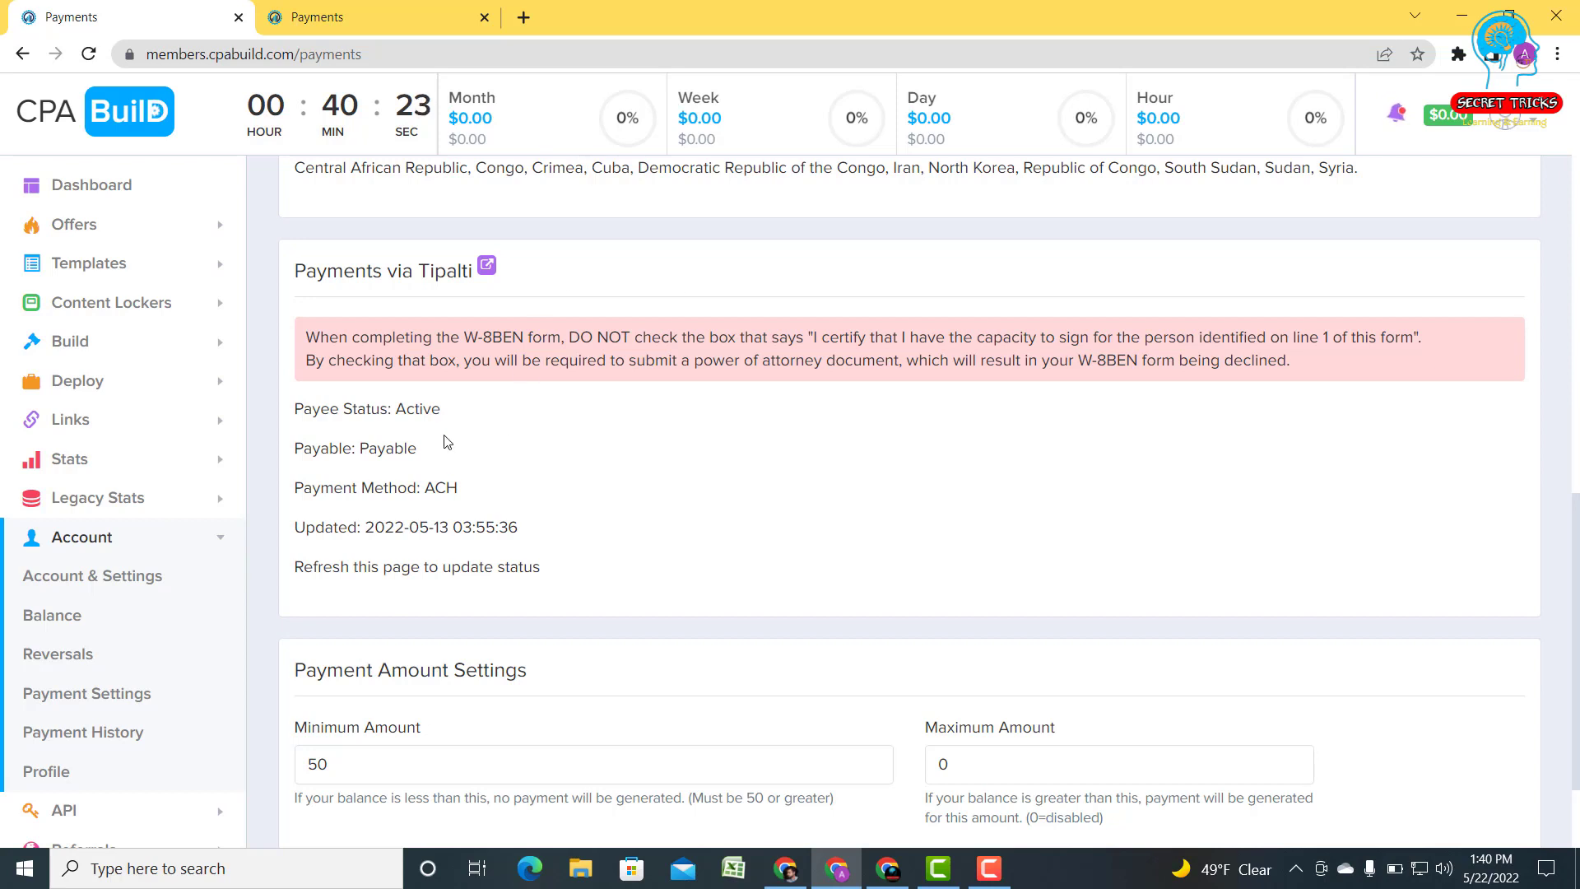
left_click_drag(417, 448, 366, 444)
left_click(440, 457)
Step: Switch to the YouTube channel's uploaded videos, look them over, and return to the CPABuild payments page
left_click(866, 872)
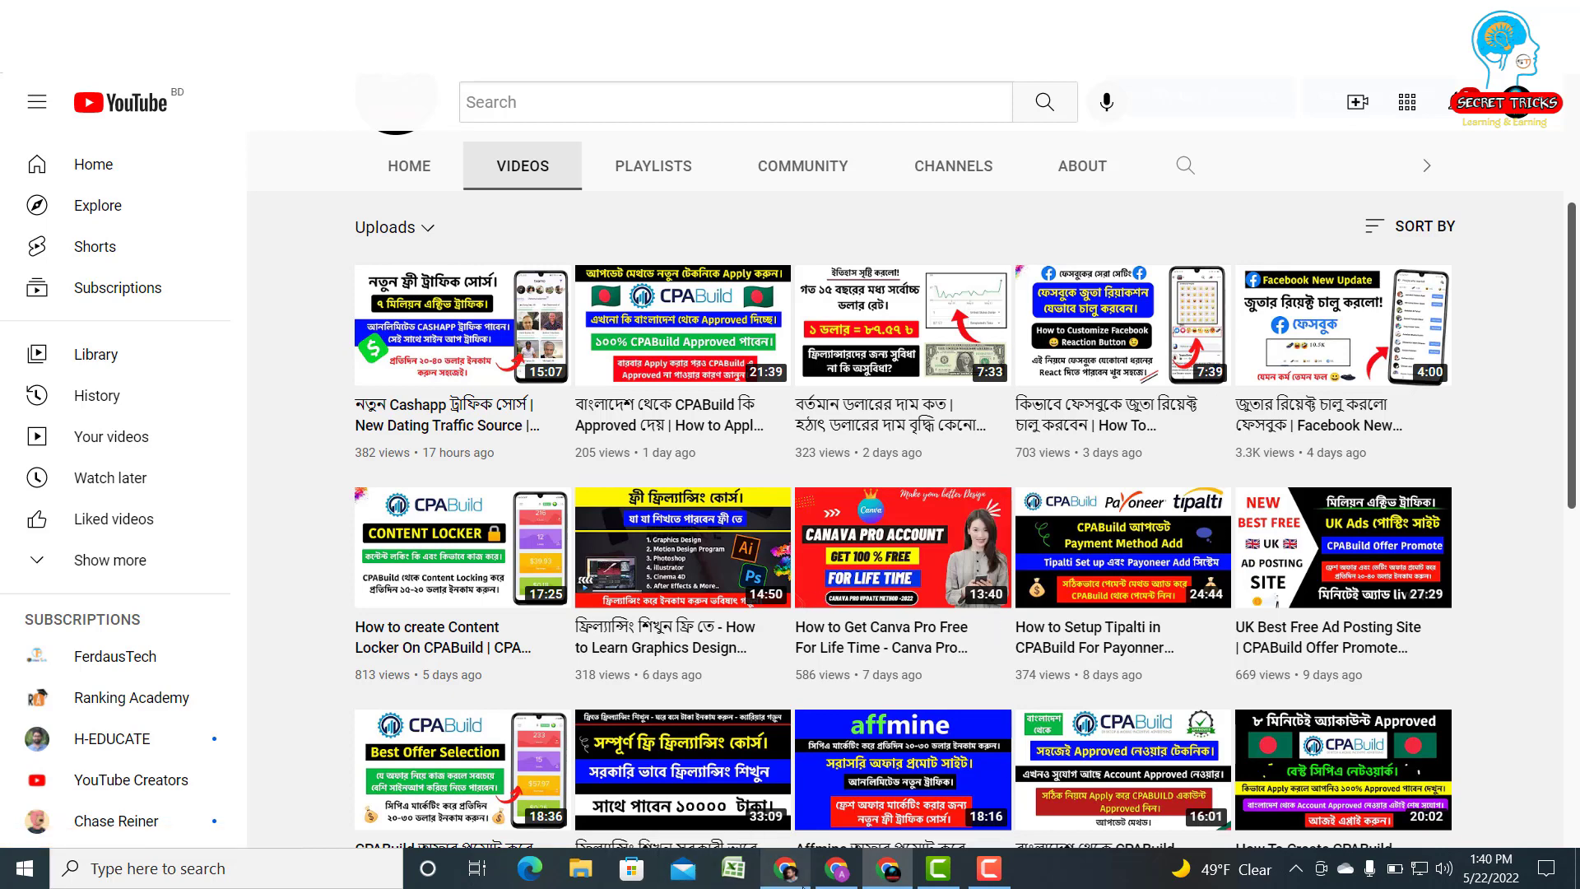
left_click(856, 879)
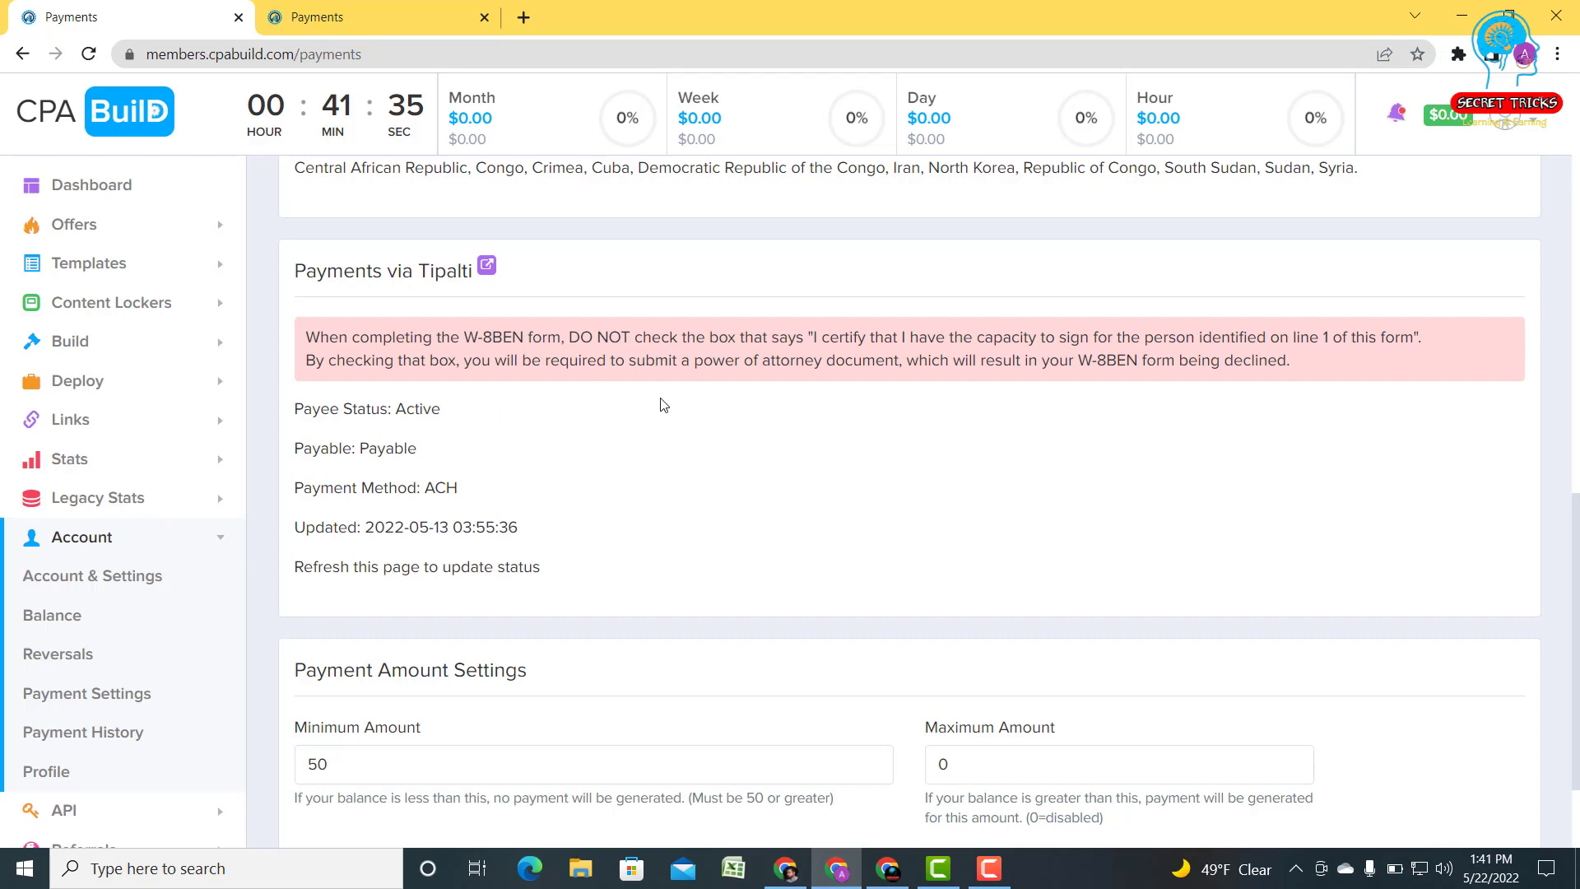
Step: Recheck the full W-8BEN warning above the payee status, highlighting the sentence about certifying capacity to sign
scroll(393, 444, "down", 1)
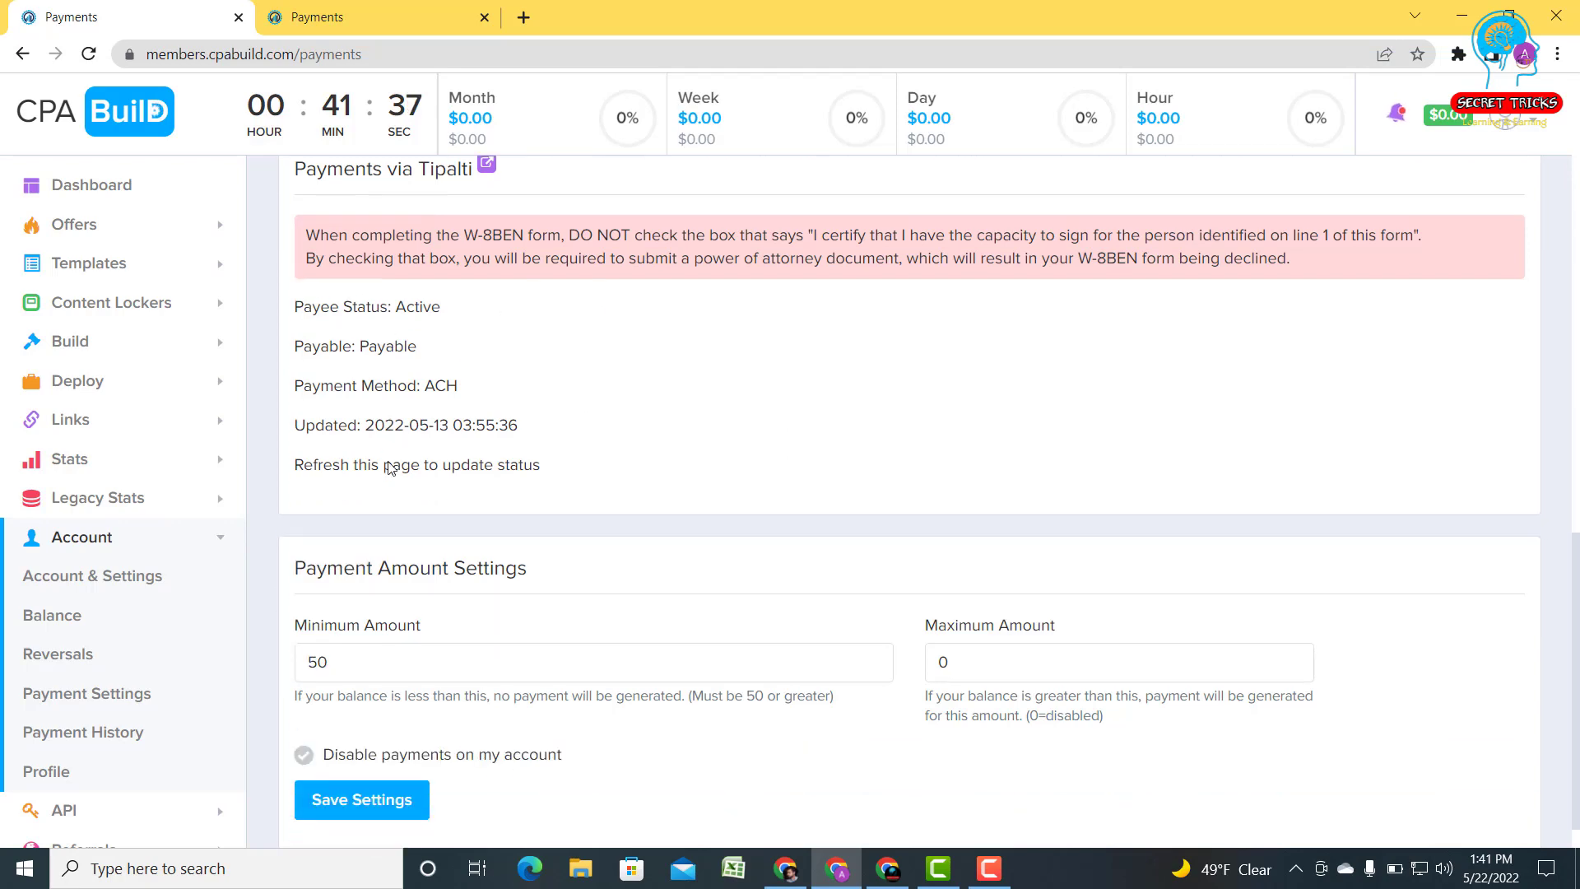
scroll(442, 443, "up", 2)
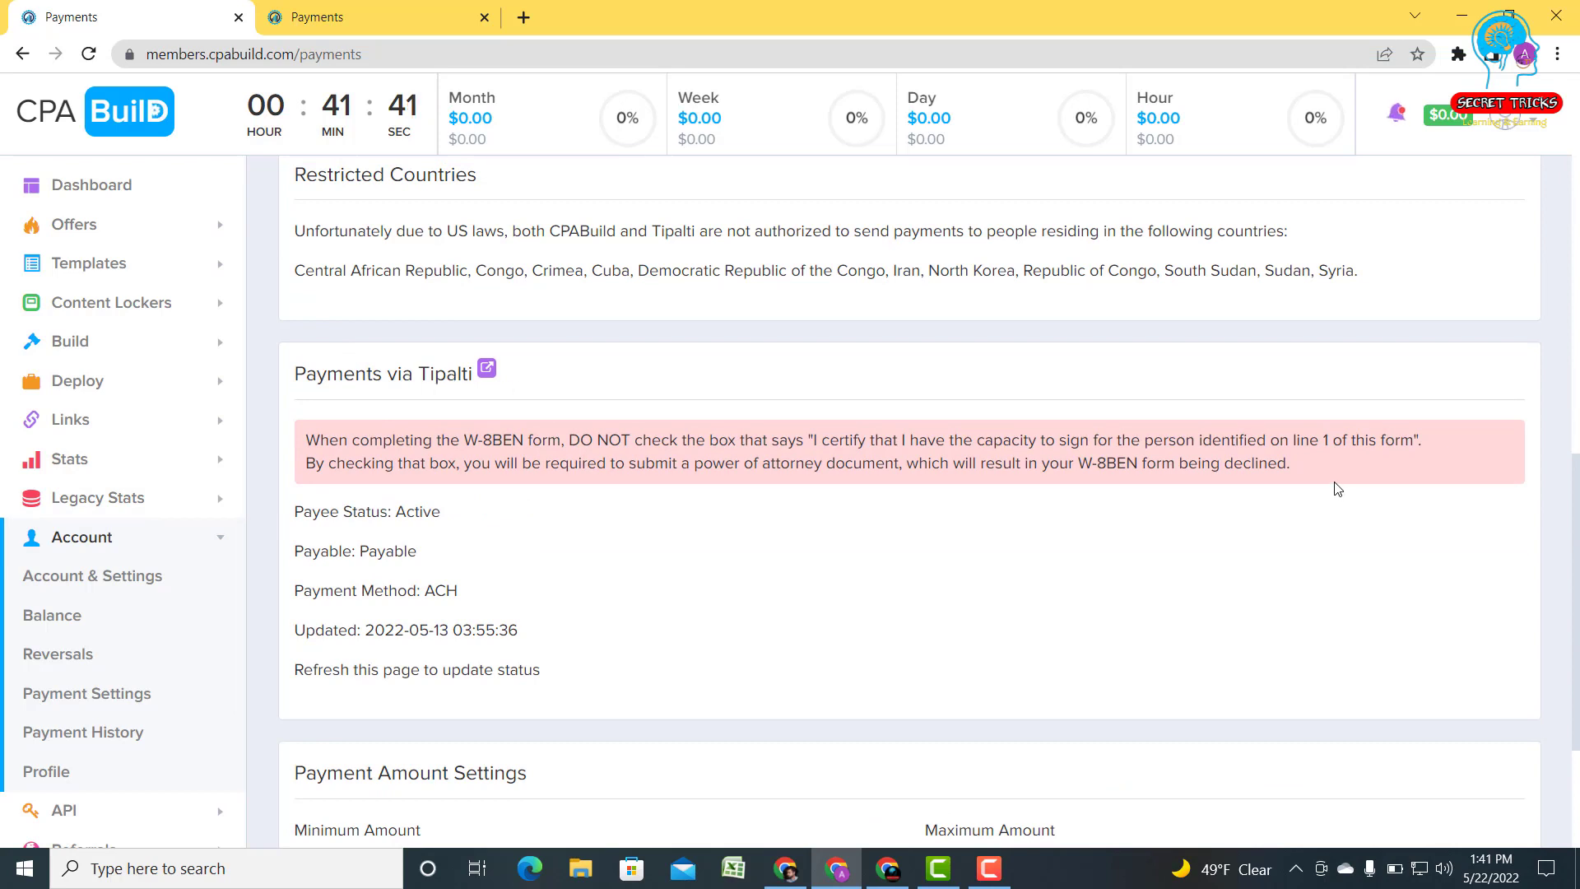
left_click_drag(1317, 477, 304, 441)
left_click(960, 528)
left_click_drag(813, 441, 1322, 441)
left_click(1072, 517)
Step: Switch to the other open Payments page and look through its fees, tax forms and restricted countries sections
left_click(326, 11)
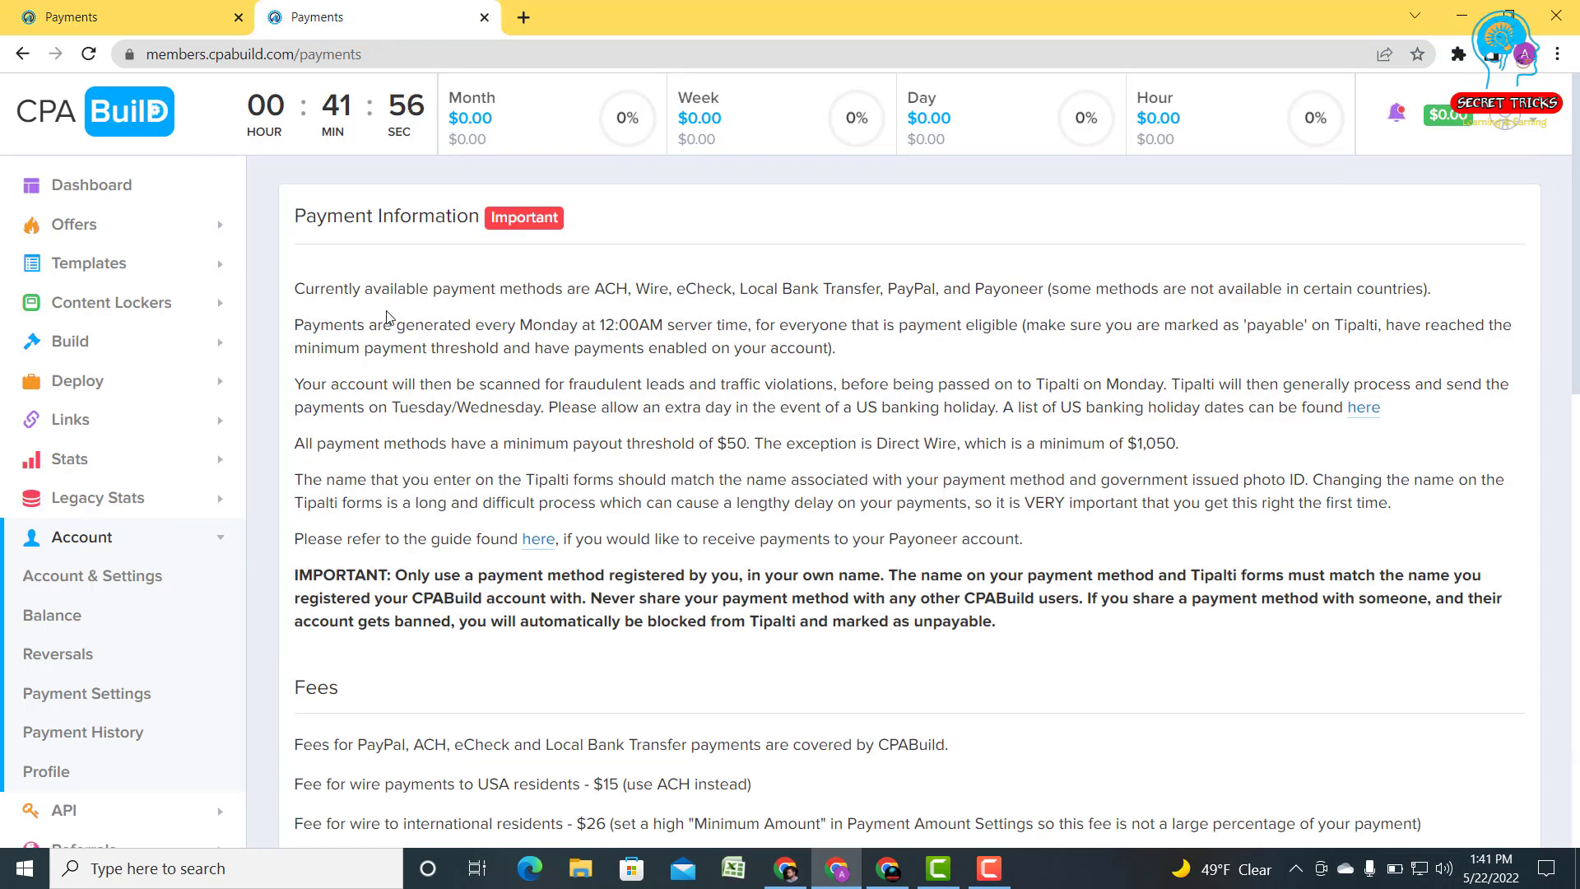
scroll(438, 429, "down", 5)
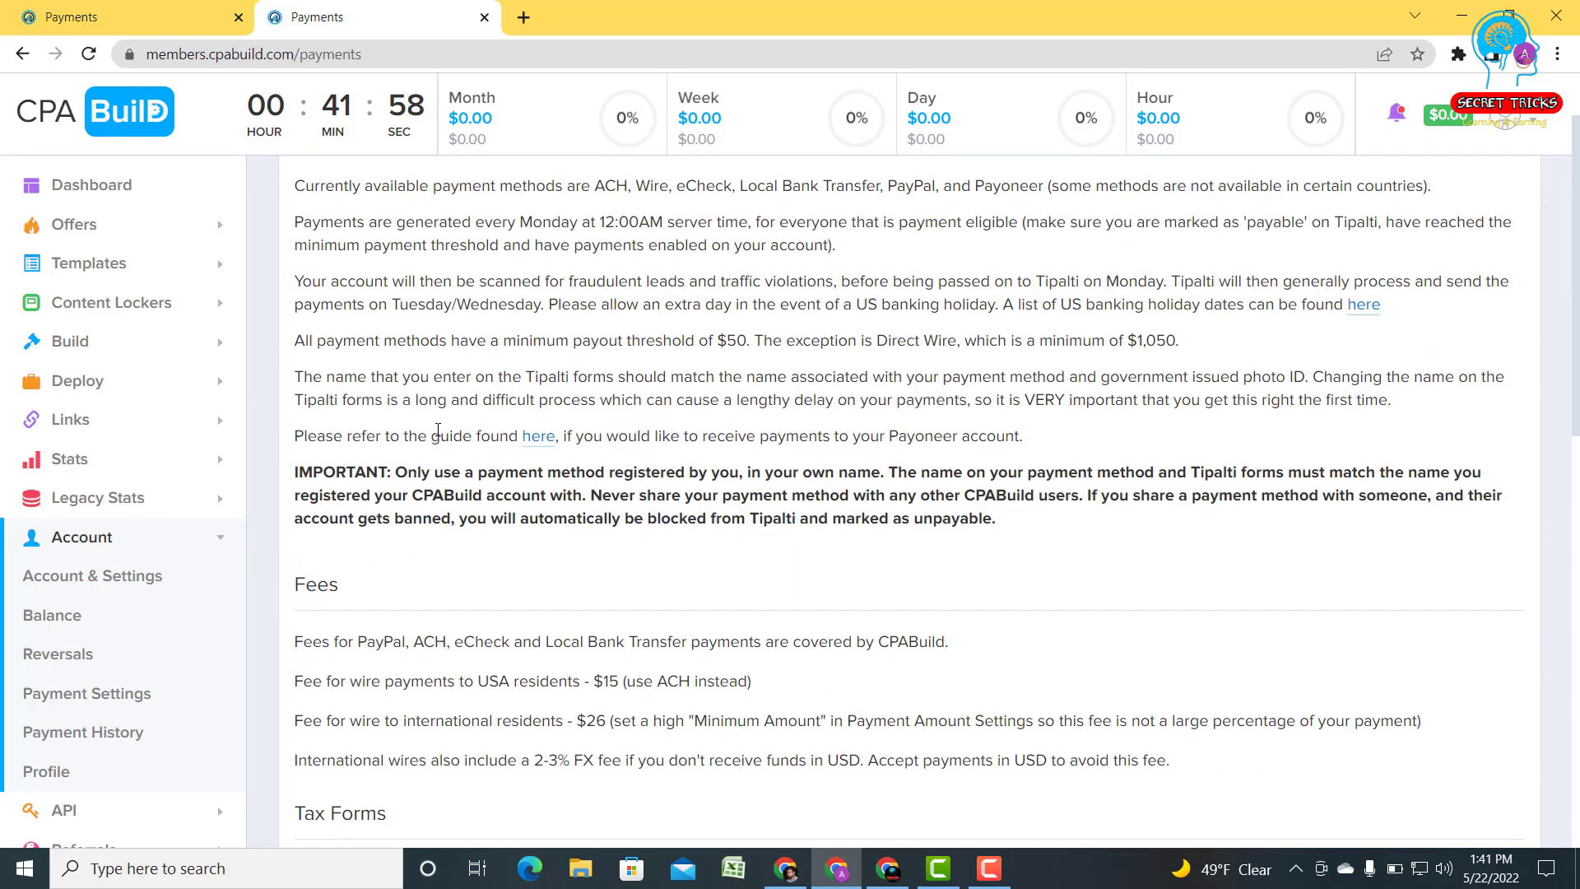
scroll(493, 437, "down", 3)
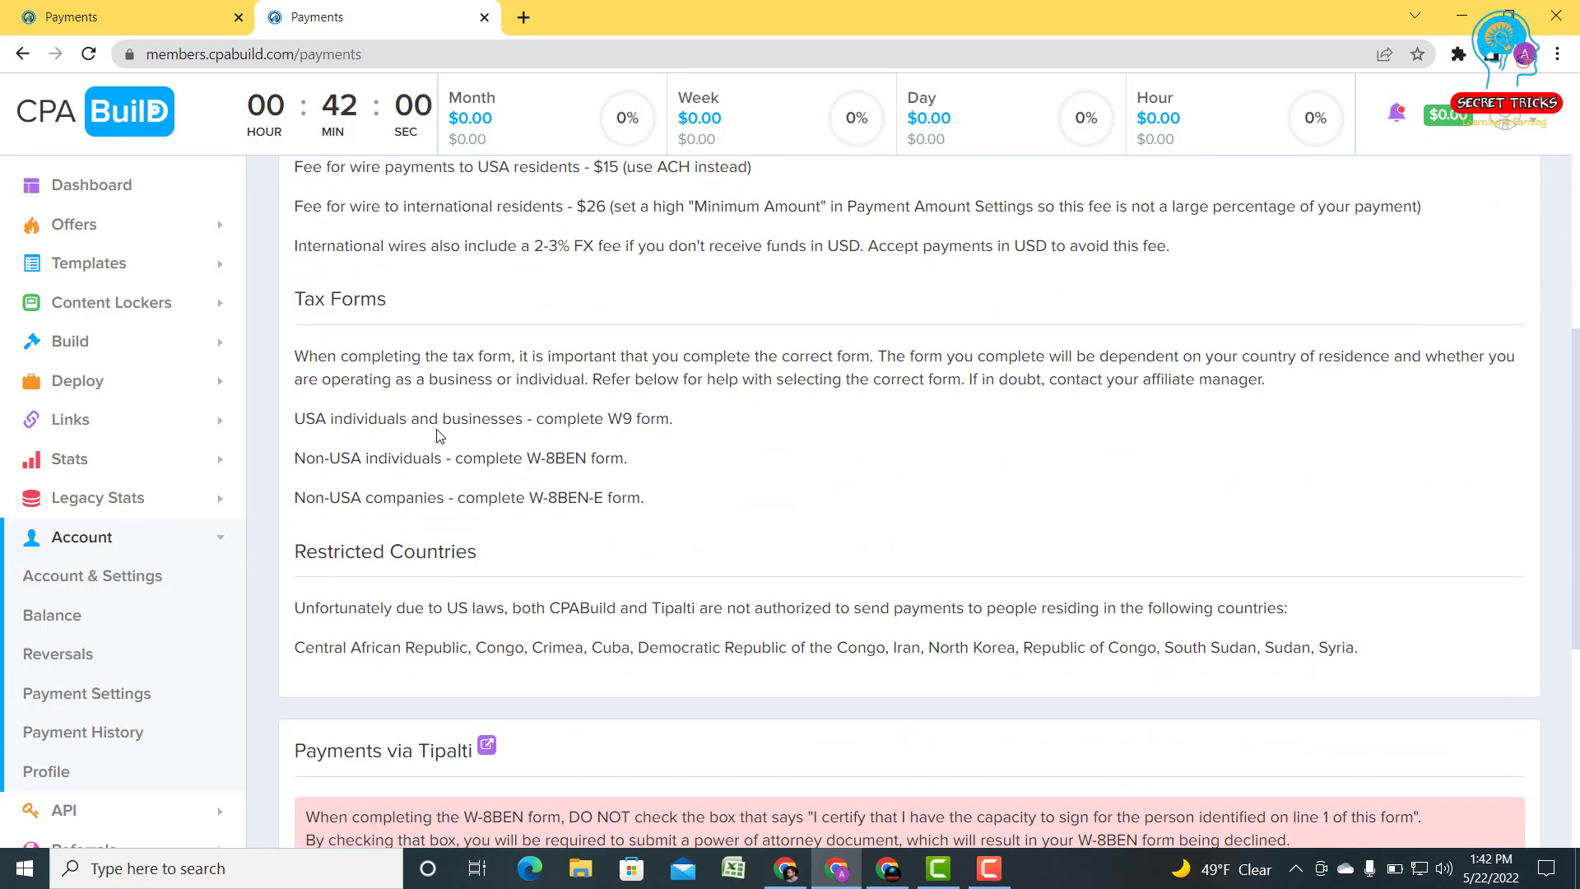
scroll(429, 424, "up", 3)
scroll(411, 421, "up", 2)
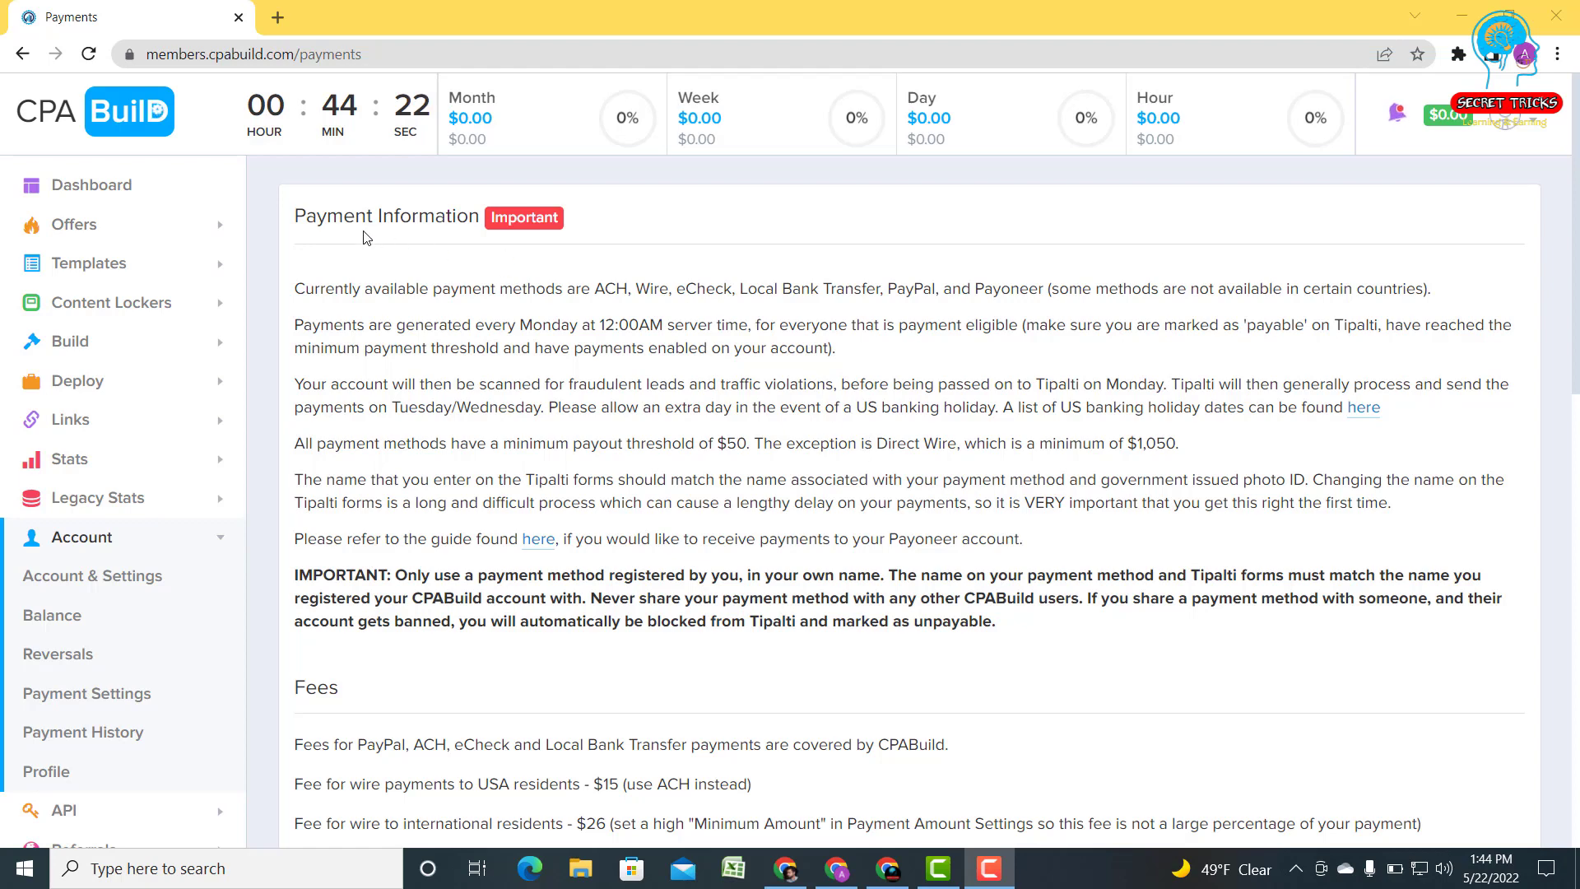
Step: Highlight the Payment Information text from its heading through the bold IMPORTANT paragraph for reading
left_click(295, 216)
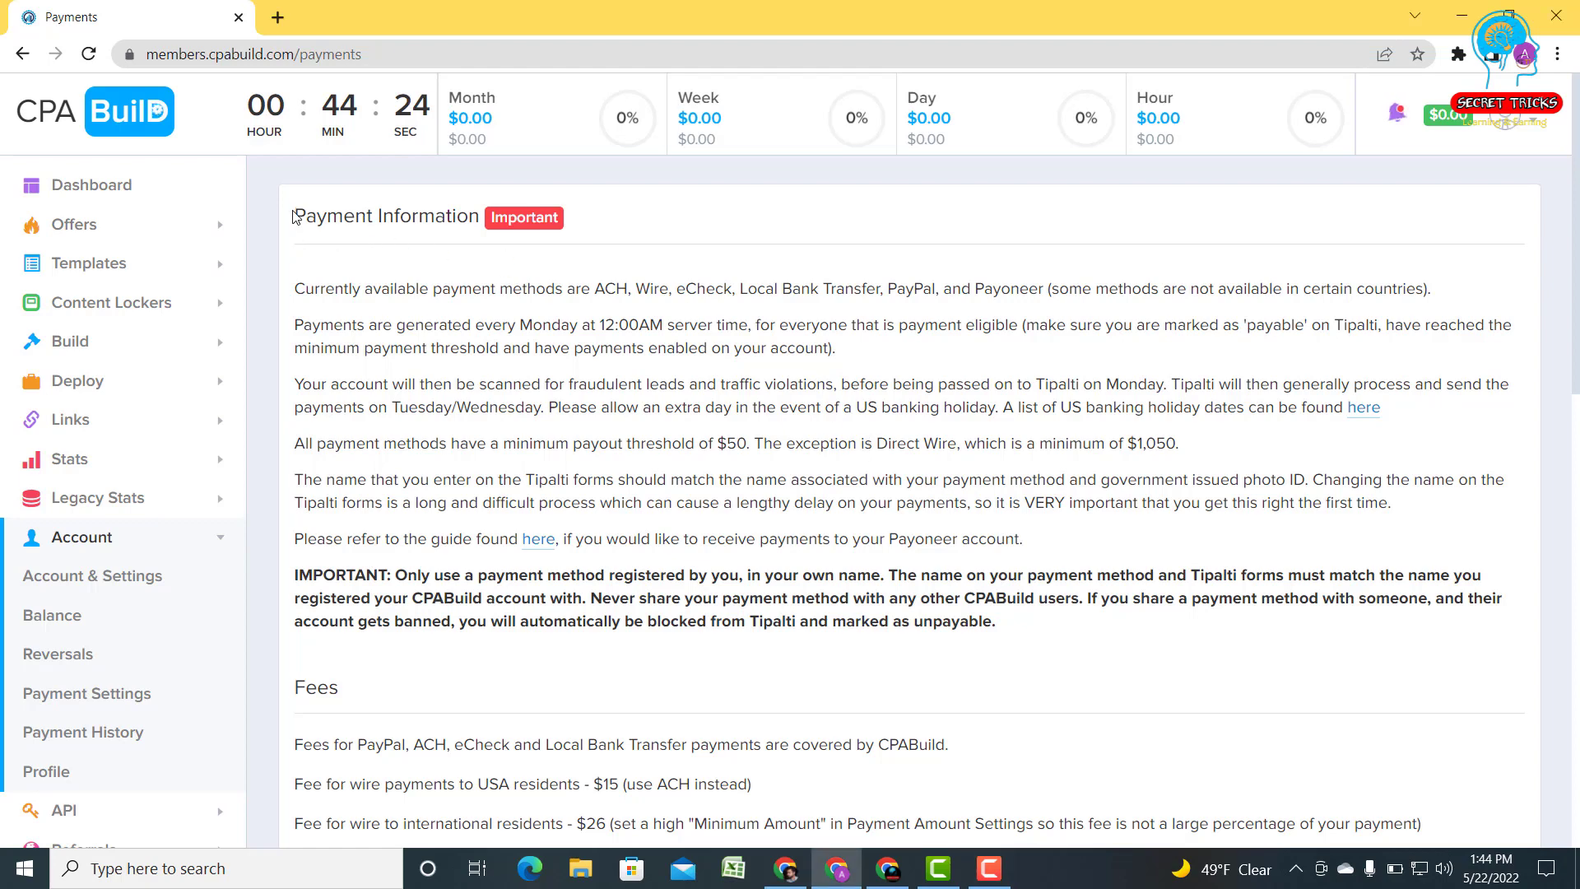
left_click_drag(296, 216, 1032, 619)
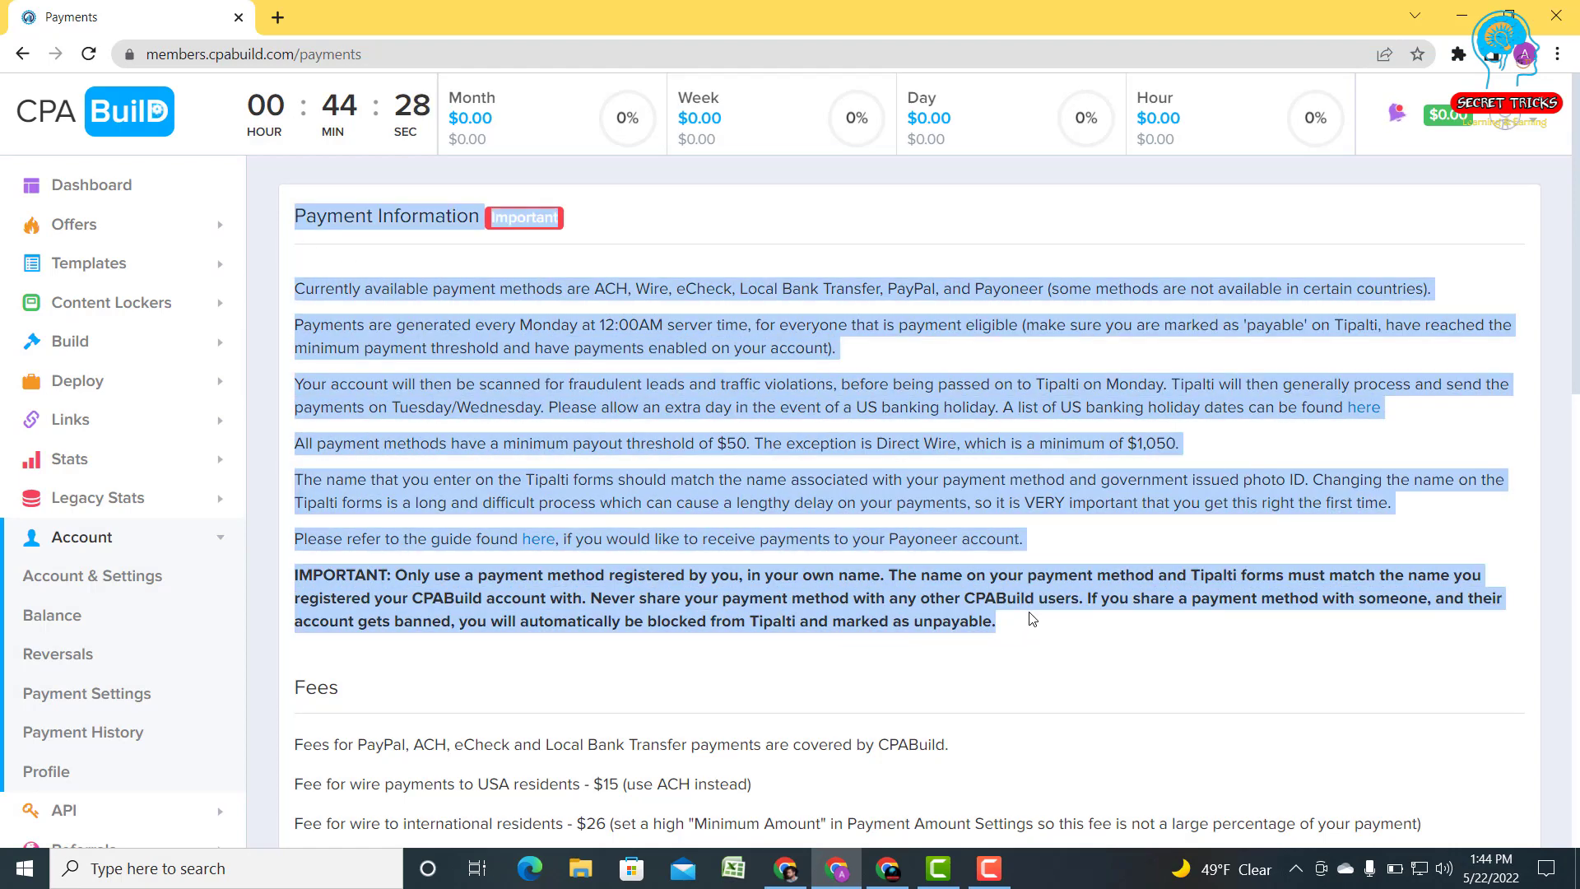
left_click(1032, 619)
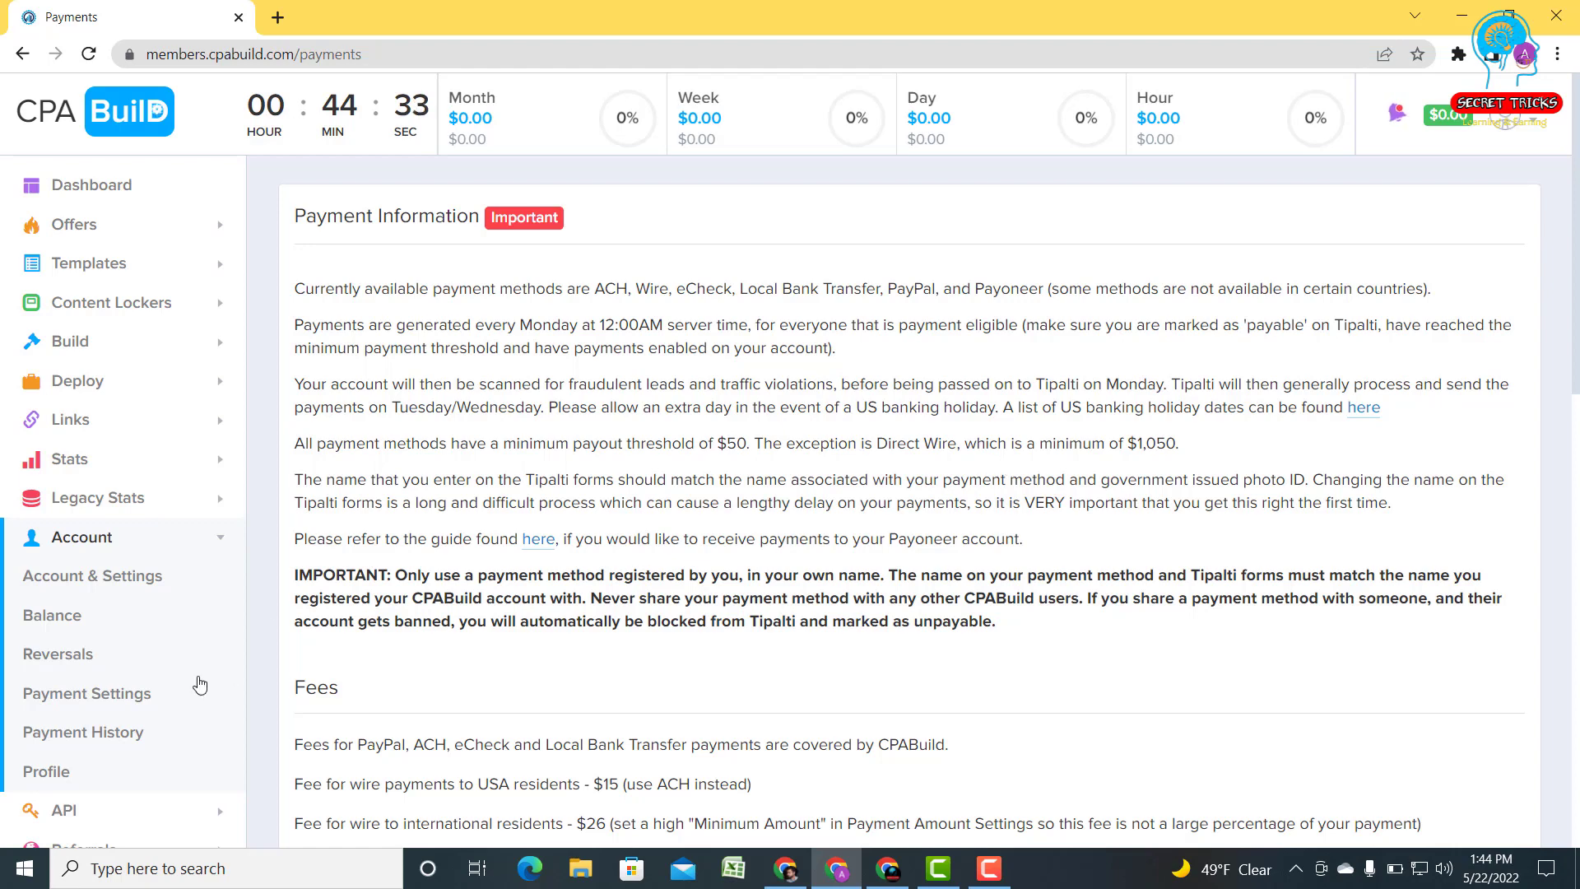
Step: Open the linked guide for receiving payments to a Payoneer account and skim its opening instructions
left_click(541, 544)
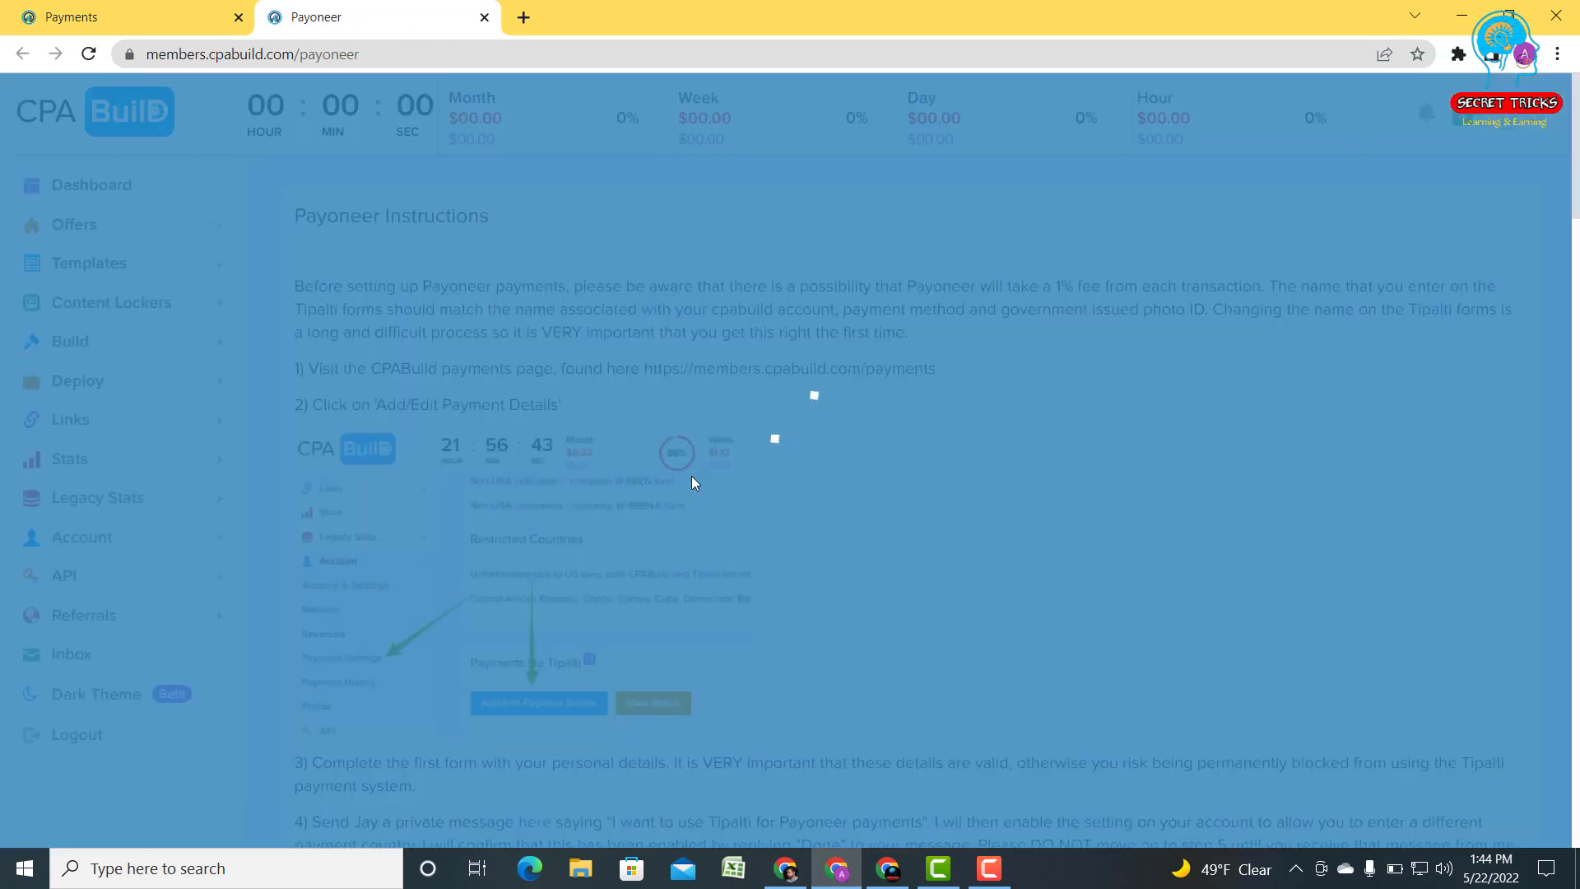
scroll(778, 461, "down", 3)
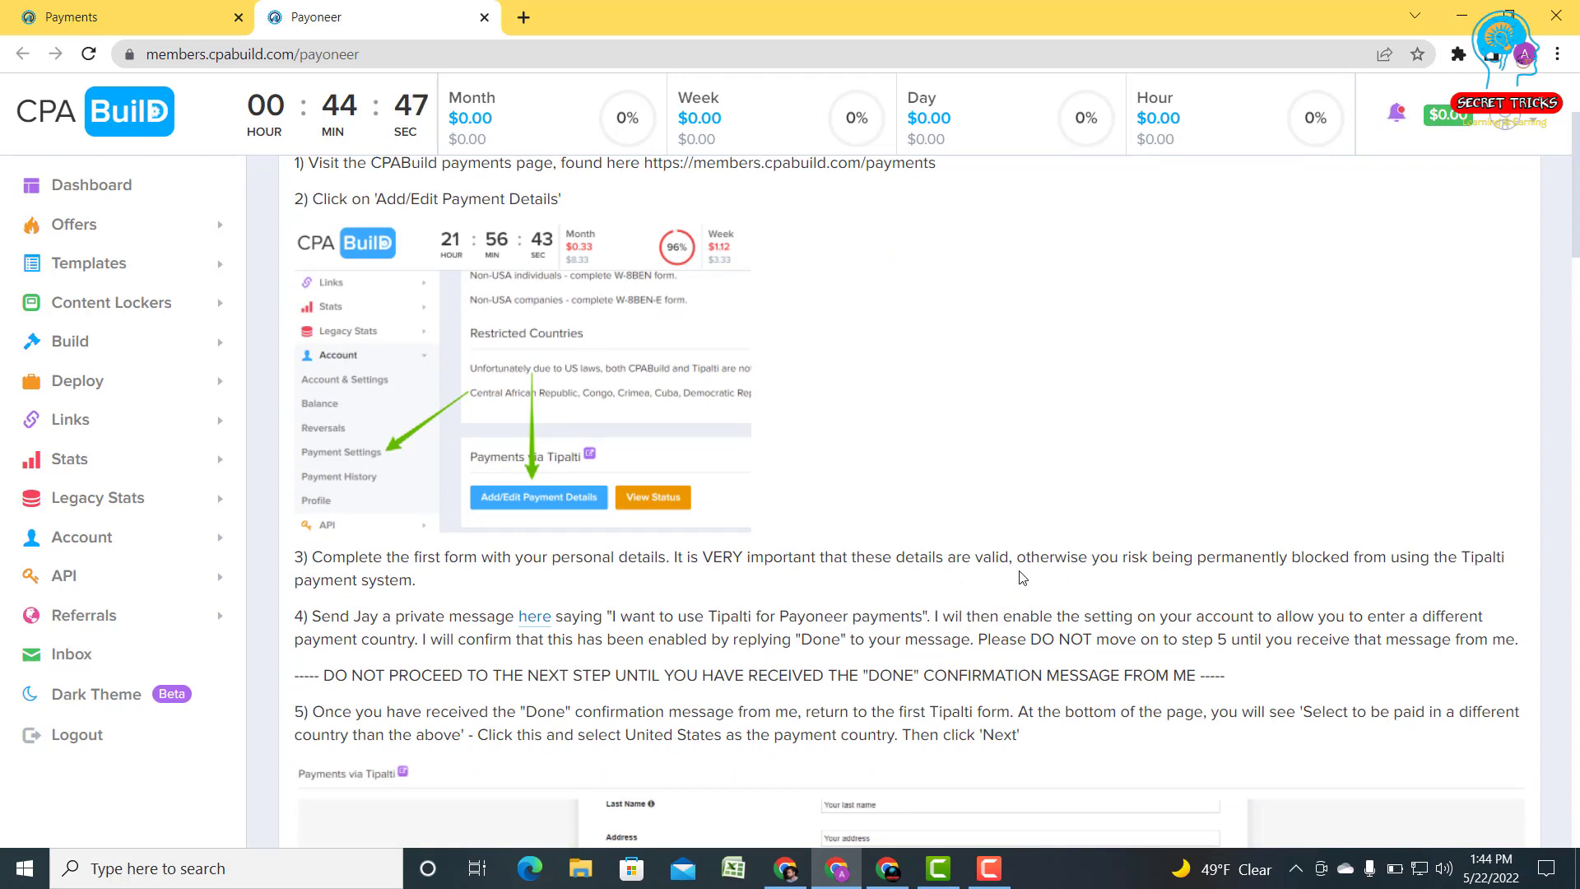
scroll(1021, 578, "up", 3)
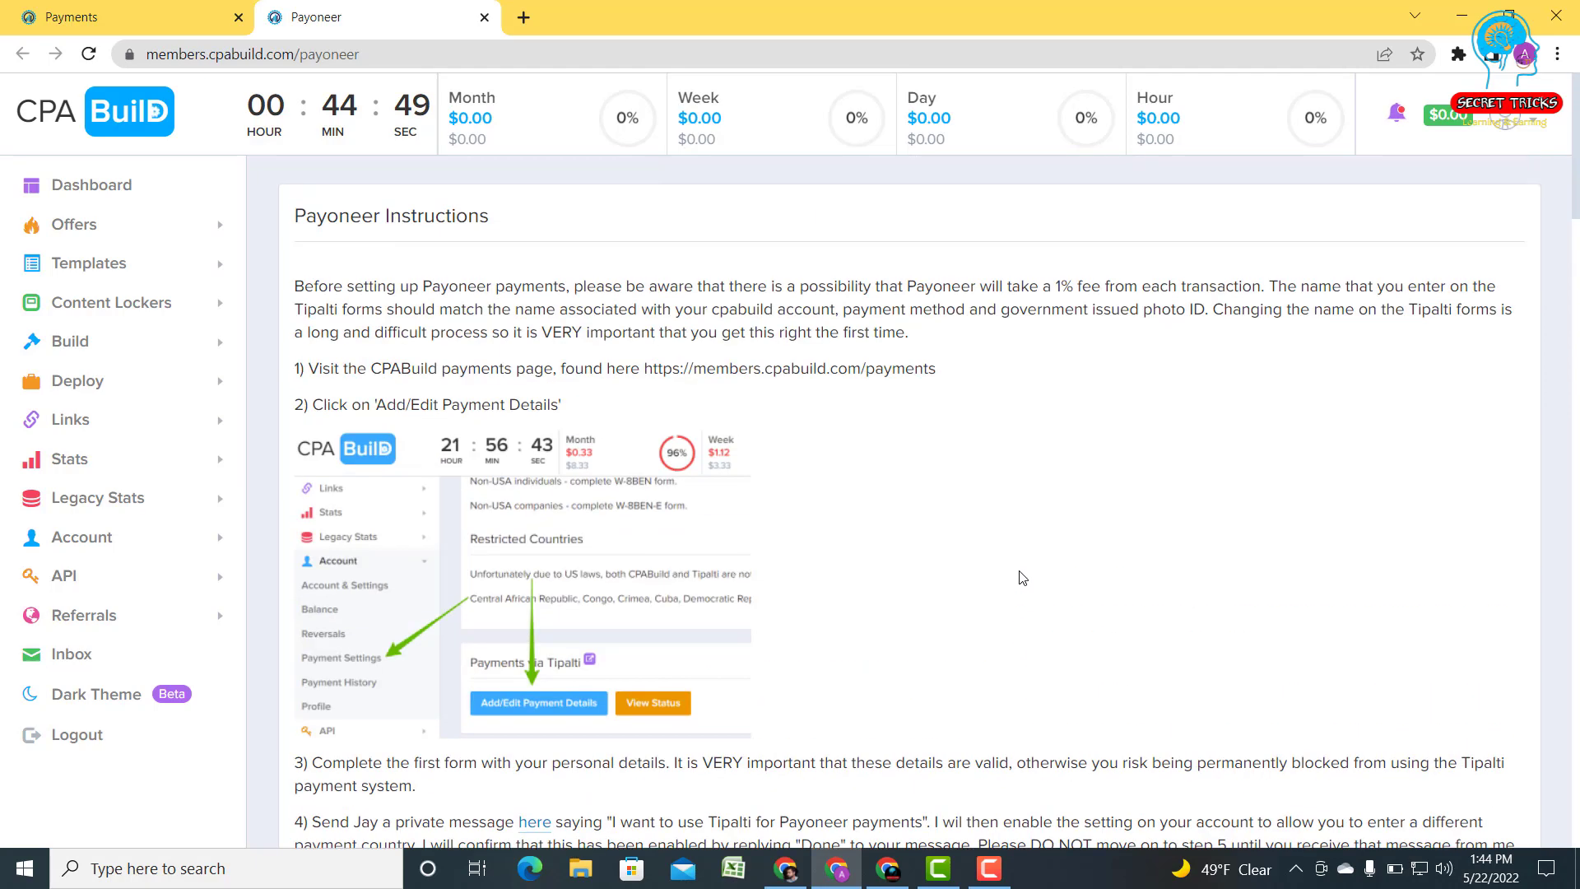
scroll(1023, 574, "down", 1)
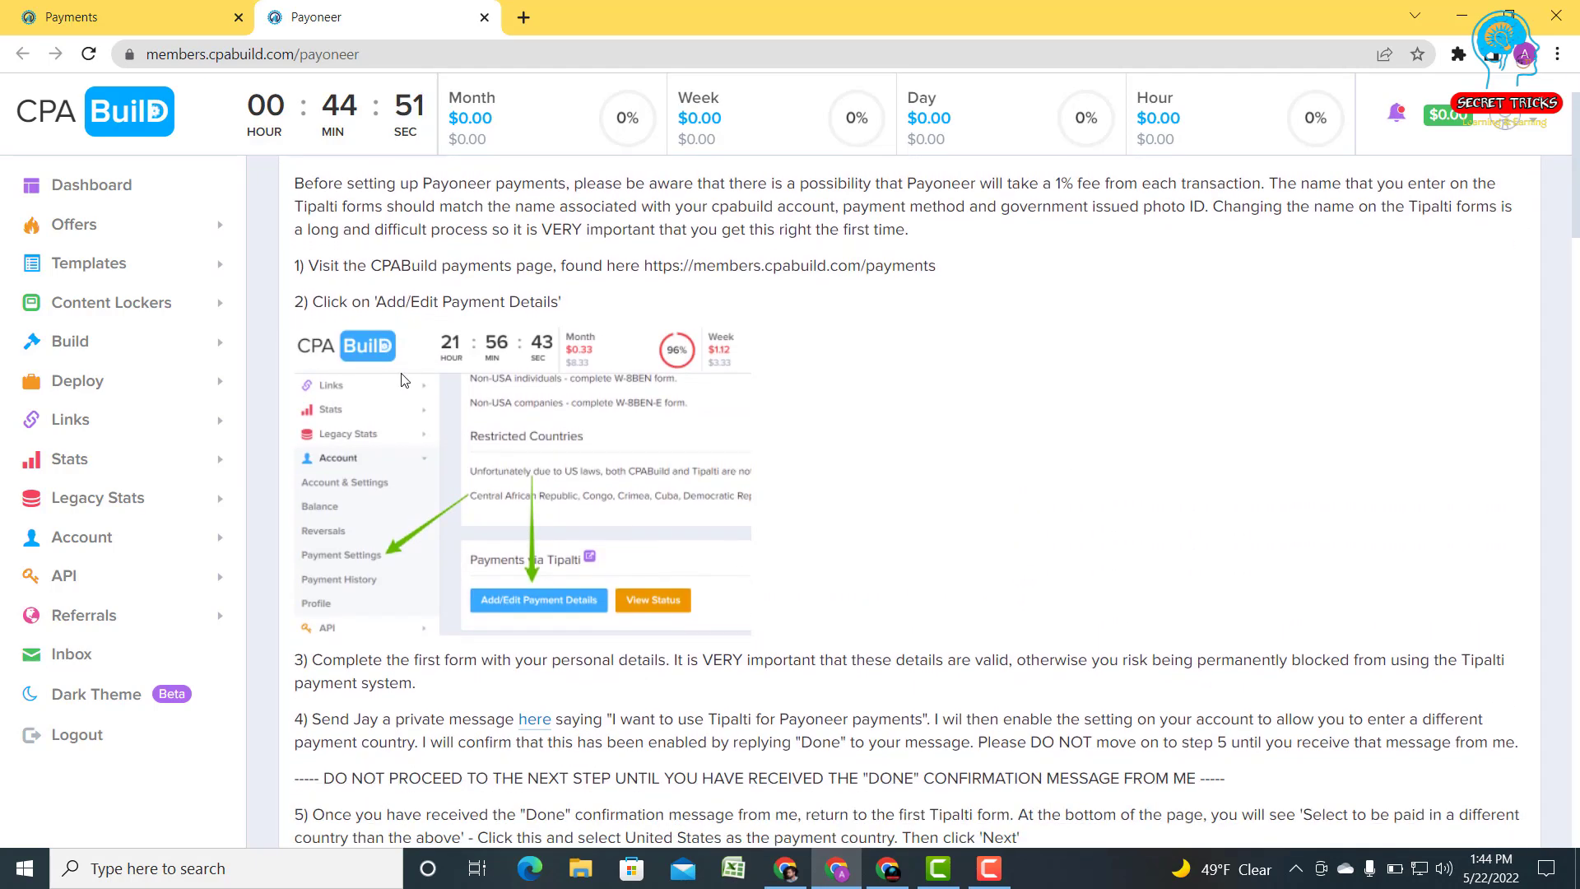
Step: Read steps 1 to 5 of the Payoneer guide, highlighting the payments page, Add/Edit Payment Details and private message instructions
left_click_drag(319, 265, 818, 274)
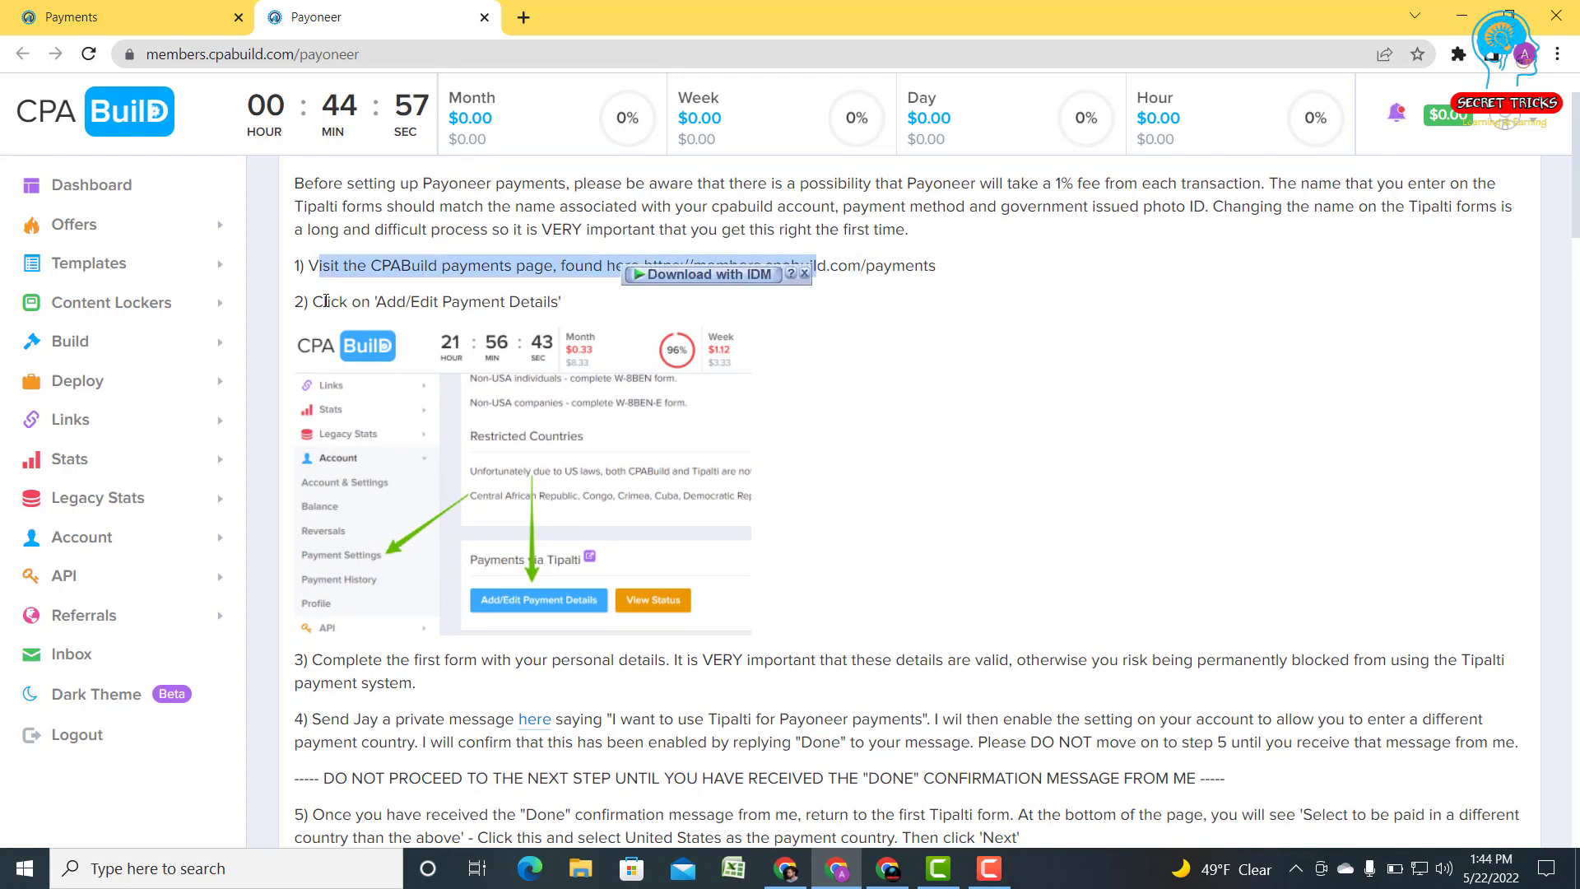
left_click_drag(326, 301, 651, 305)
left_click(831, 361)
scroll(668, 401, "down", 3)
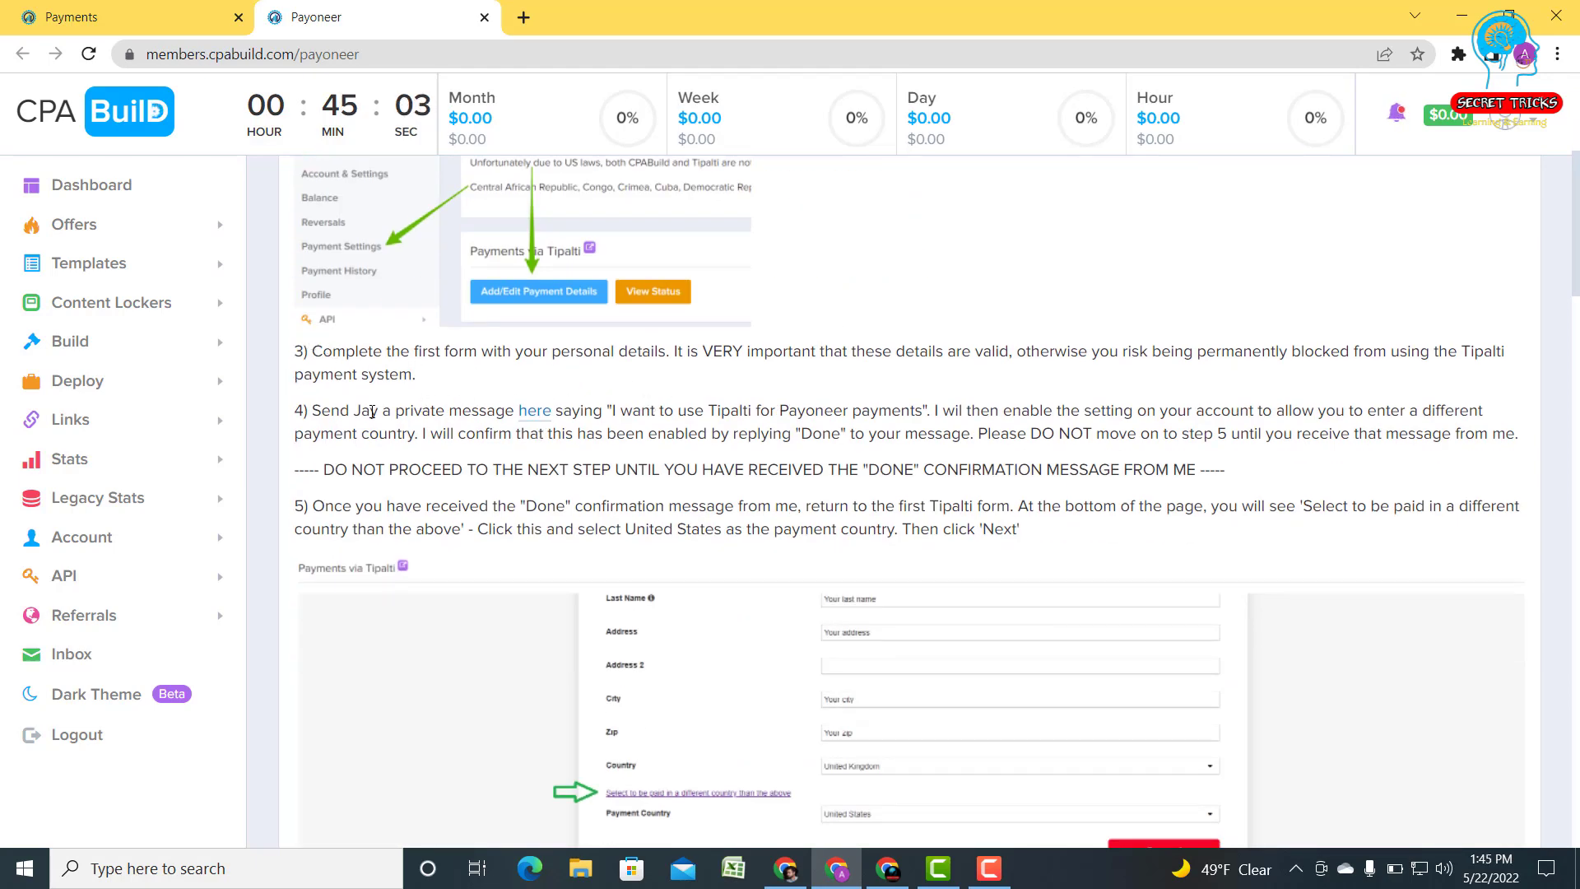
left_click_drag(294, 412, 999, 412)
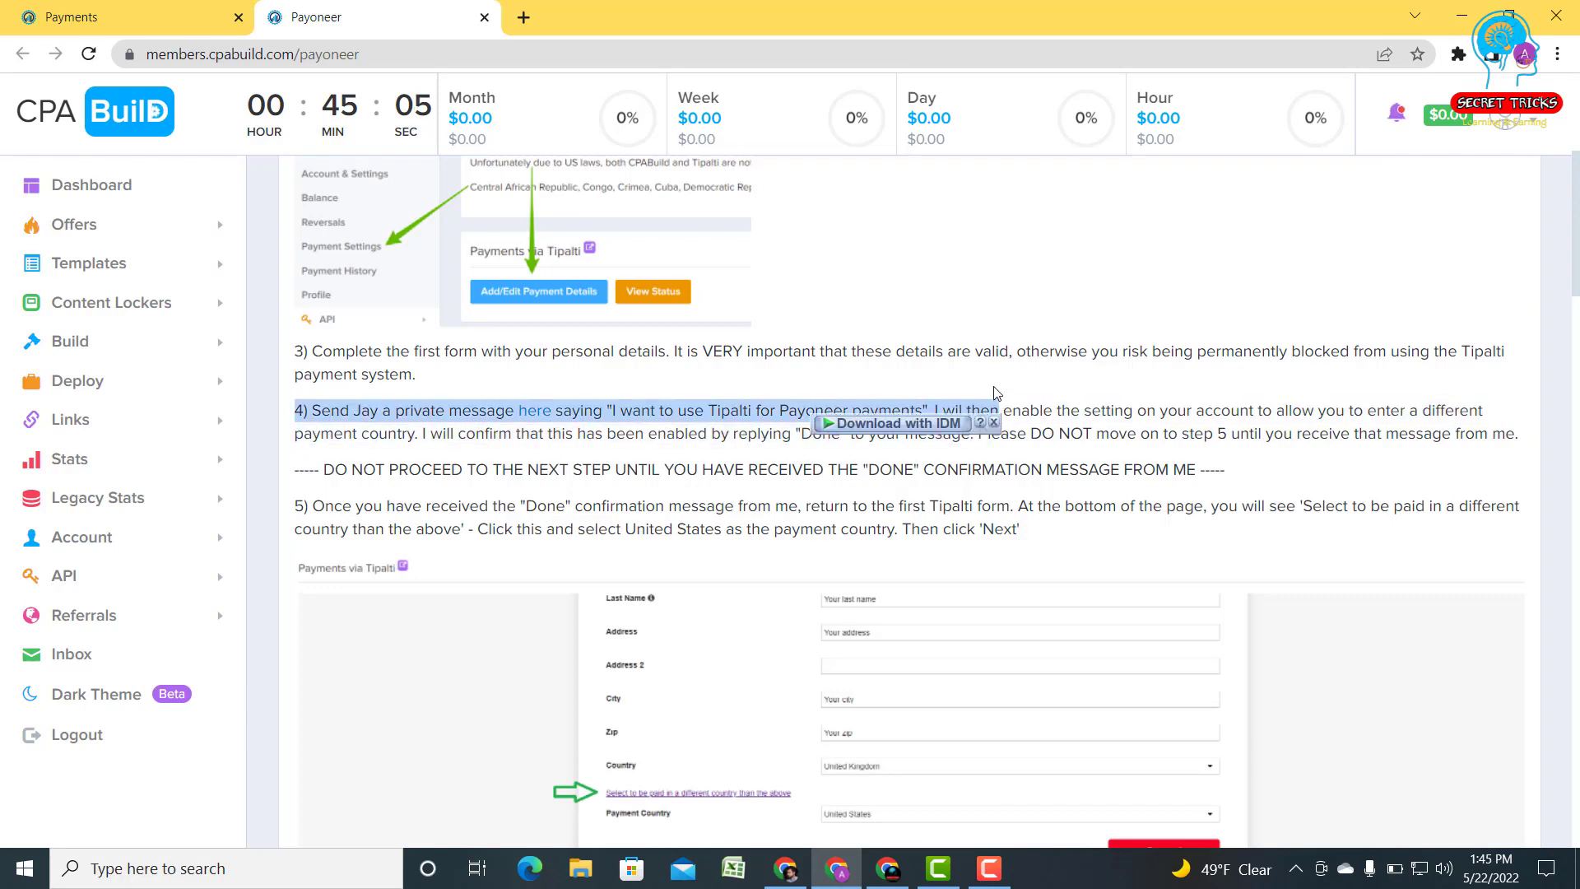
left_click(996, 394)
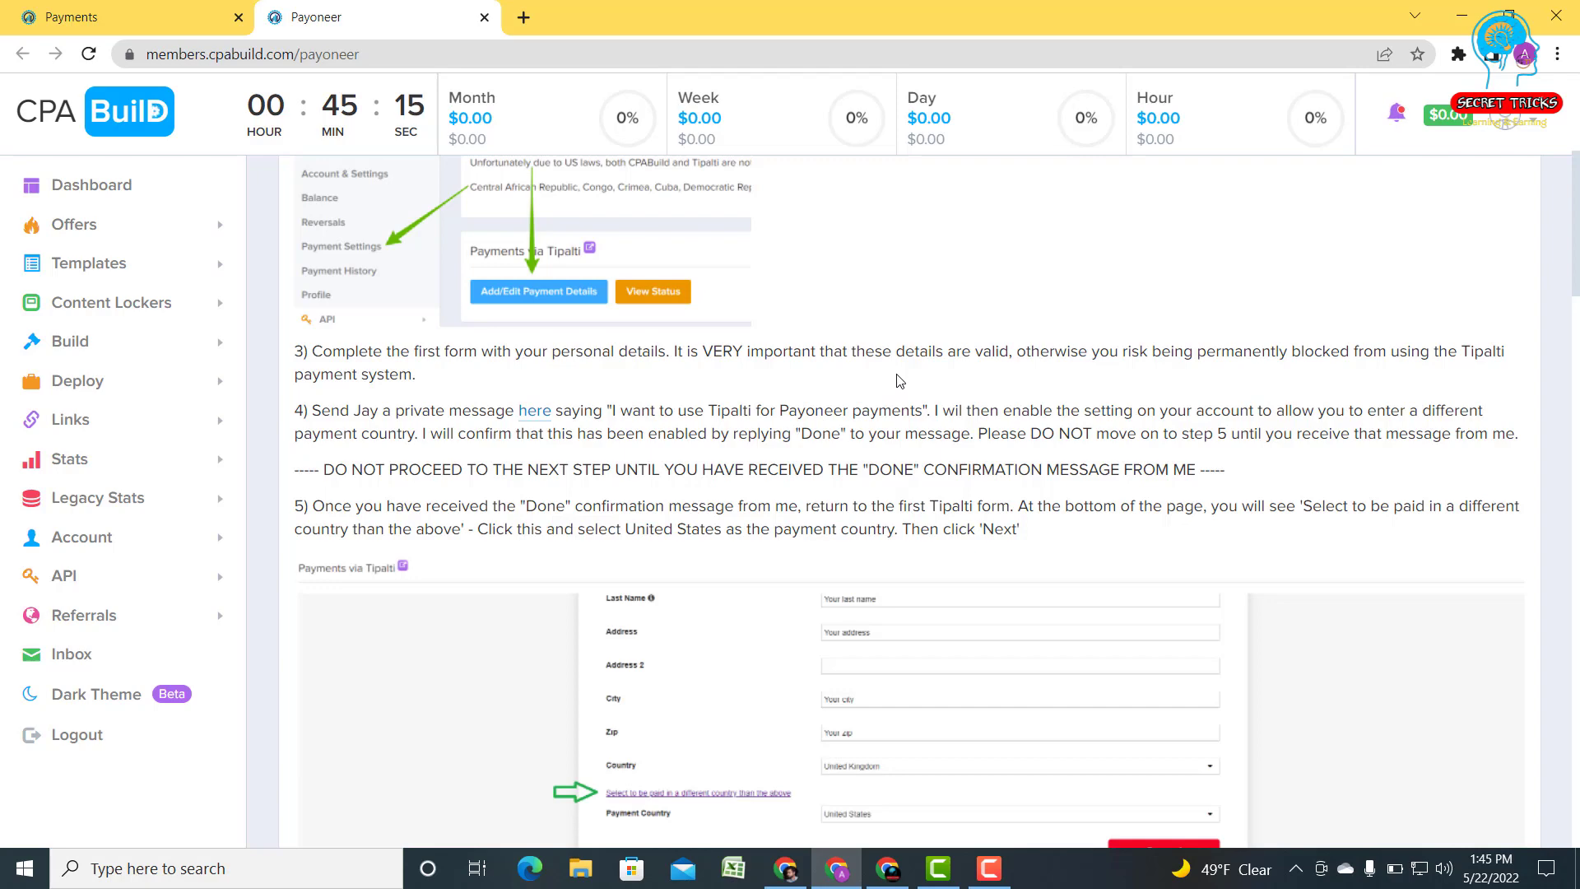
scroll(900, 380, "down", 2)
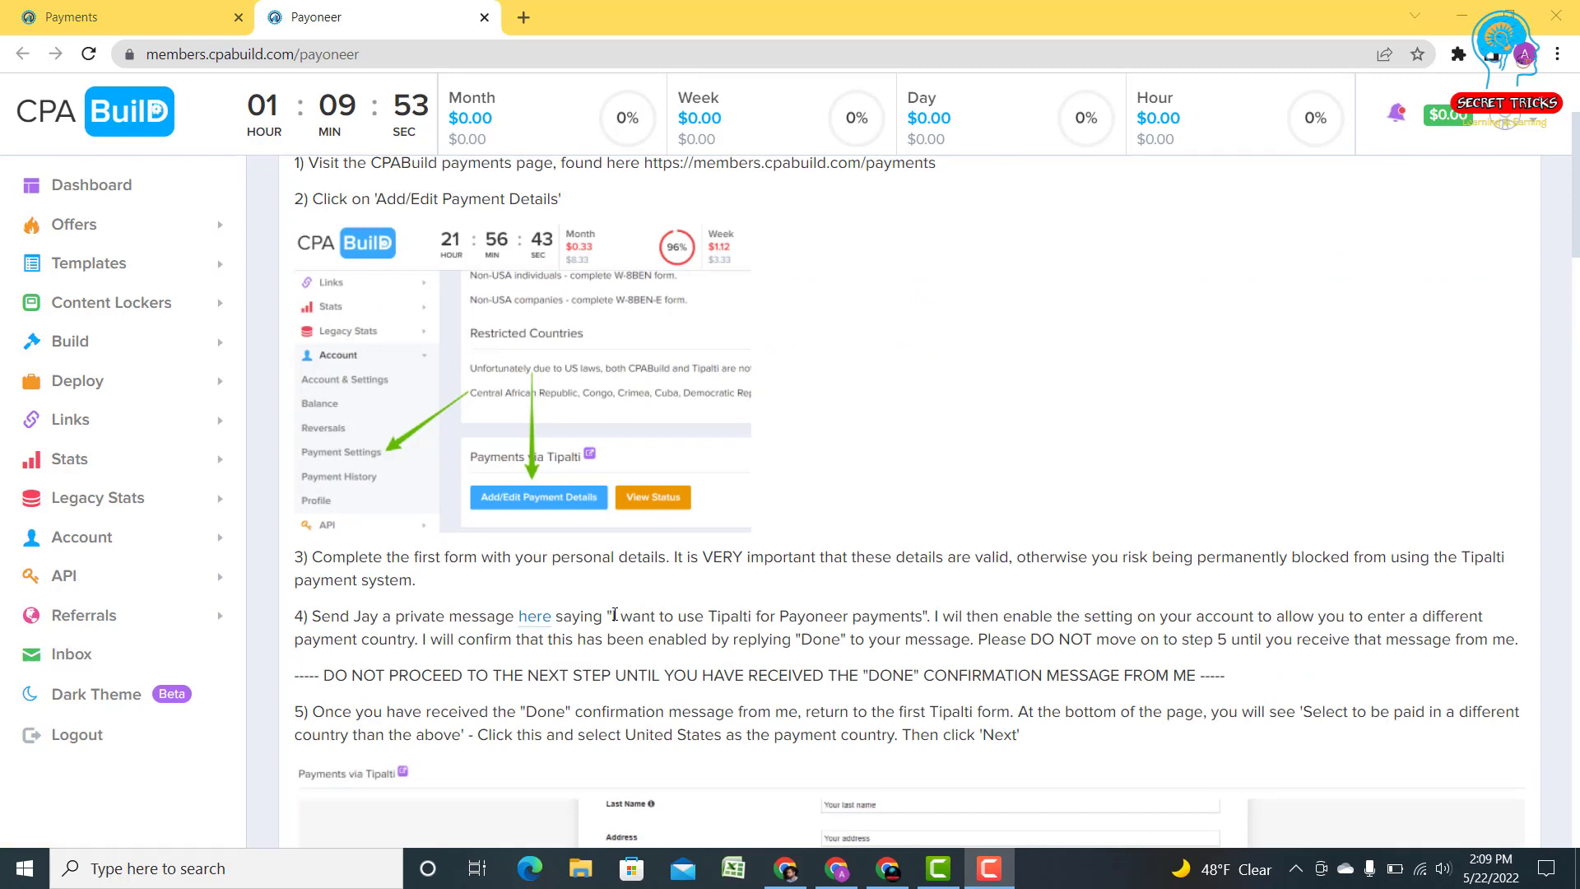
Step: Copy the sentence "I want to use Tipalti for Payoneer payments" from step 4 of the guide
mouse_move(613, 615)
left_mouse_down()
mouse_move(925, 619)
mouse_move(616, 613)
left_mouse_up()
left_click(905, 619)
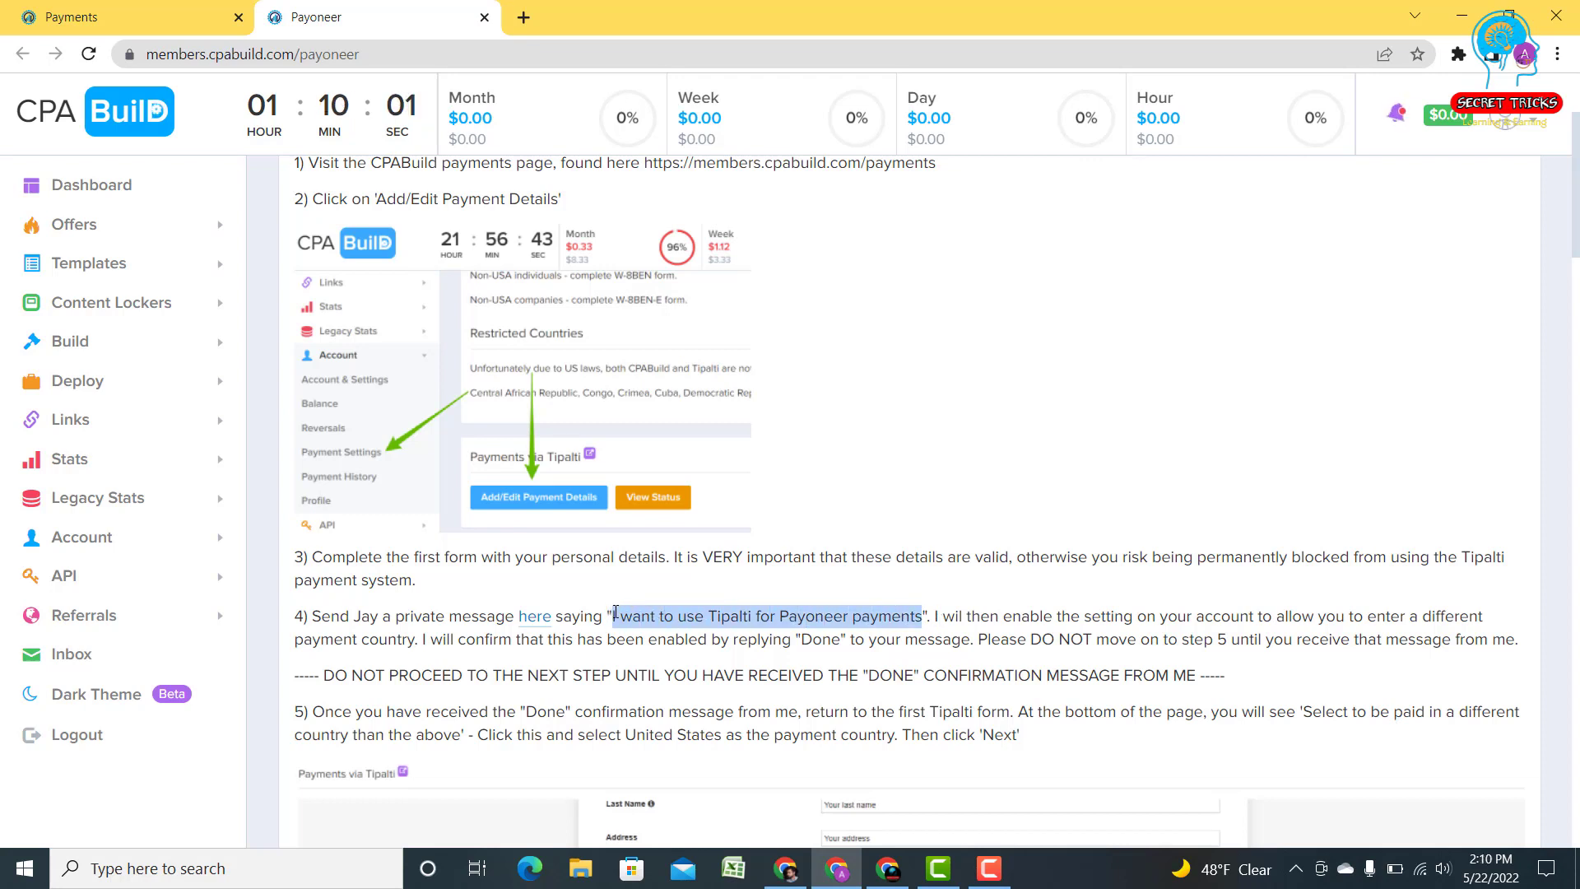
right_click(613, 613)
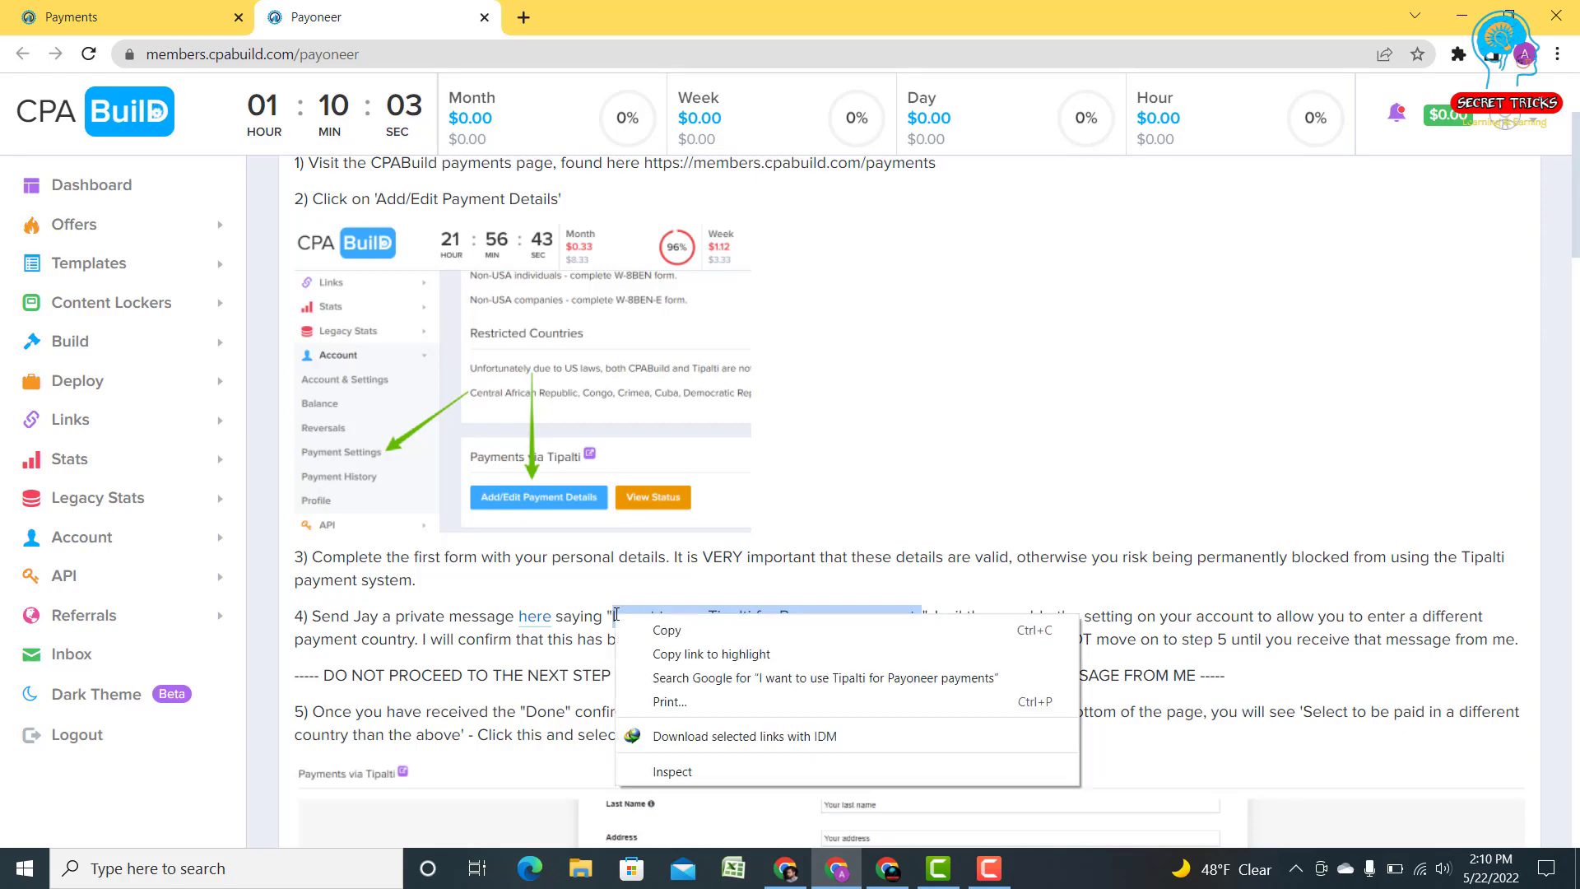
left_click(666, 627)
Step: Open the inbox and set the admin named in the guide as the new message's recipient
left_click(71, 655)
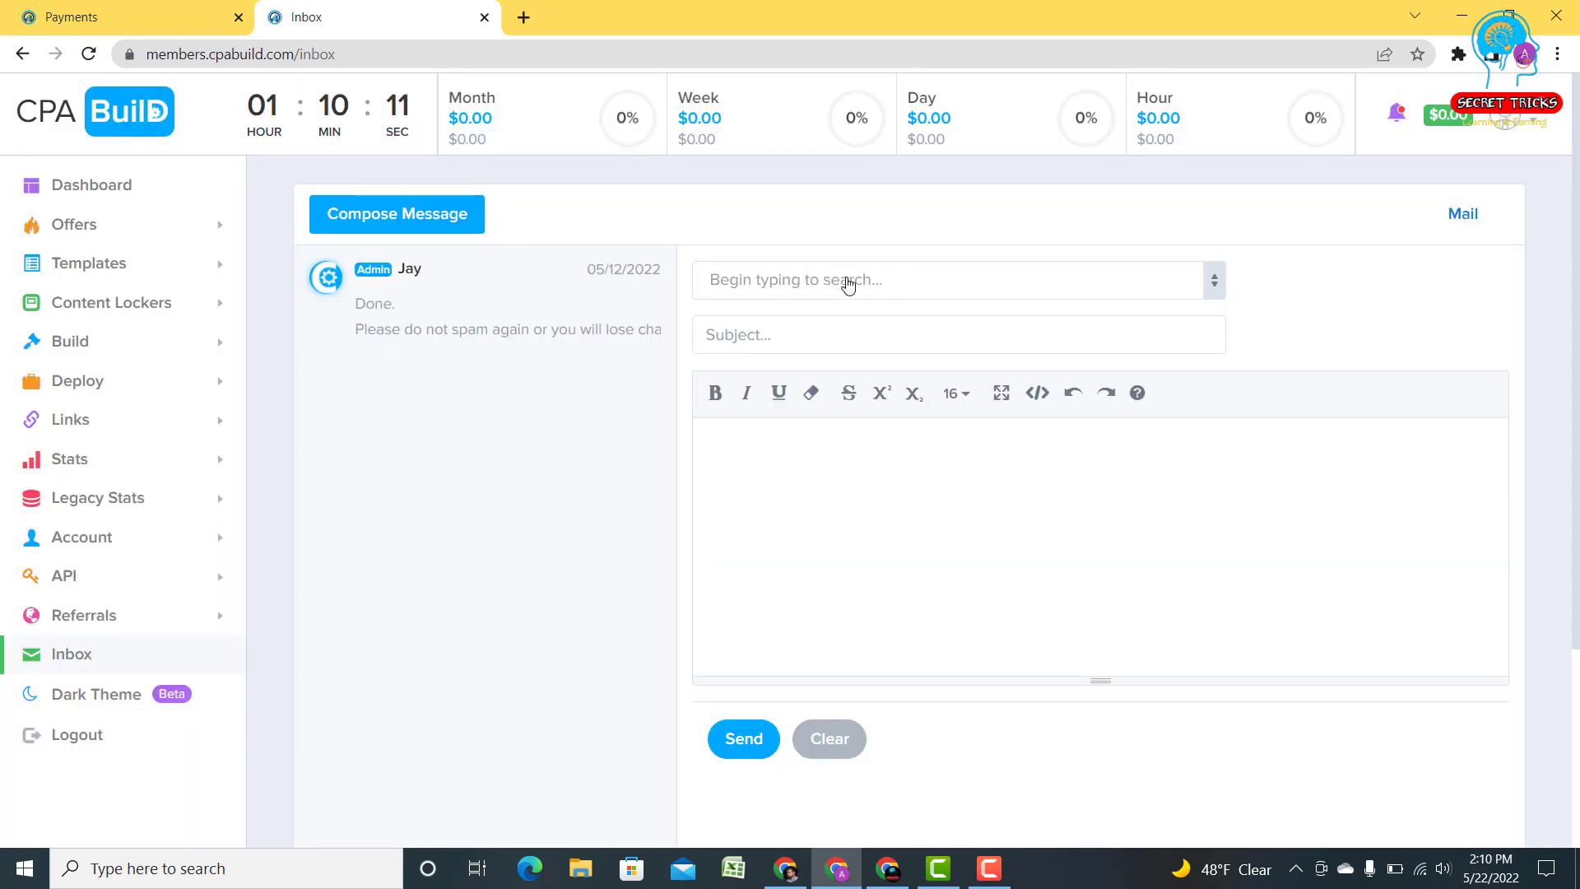
left_click(849, 284)
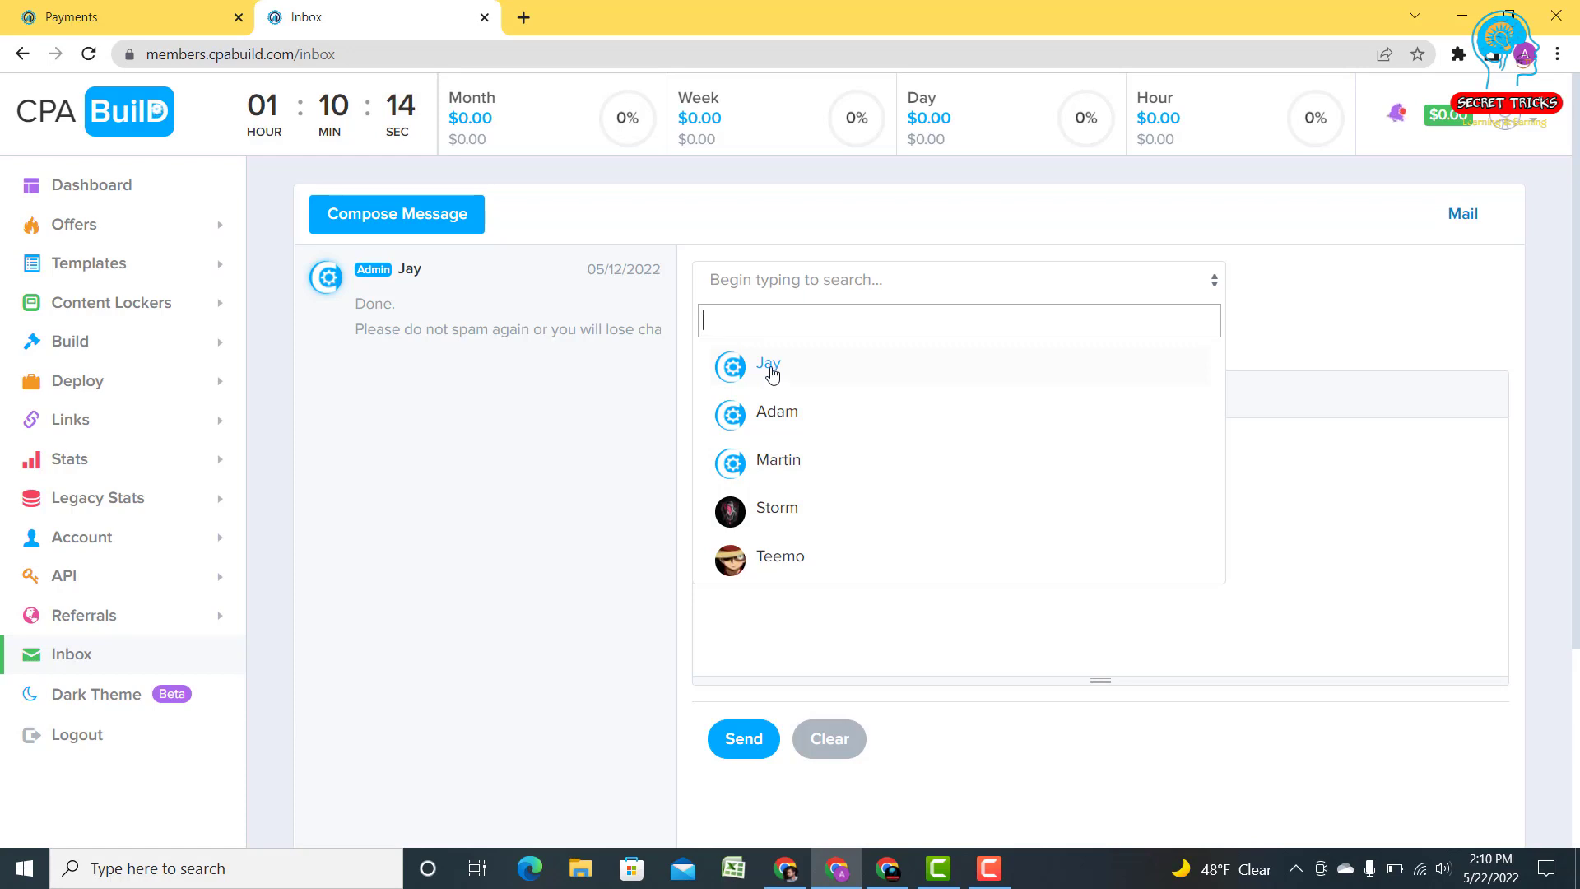
left_click(772, 377)
left_click(779, 284)
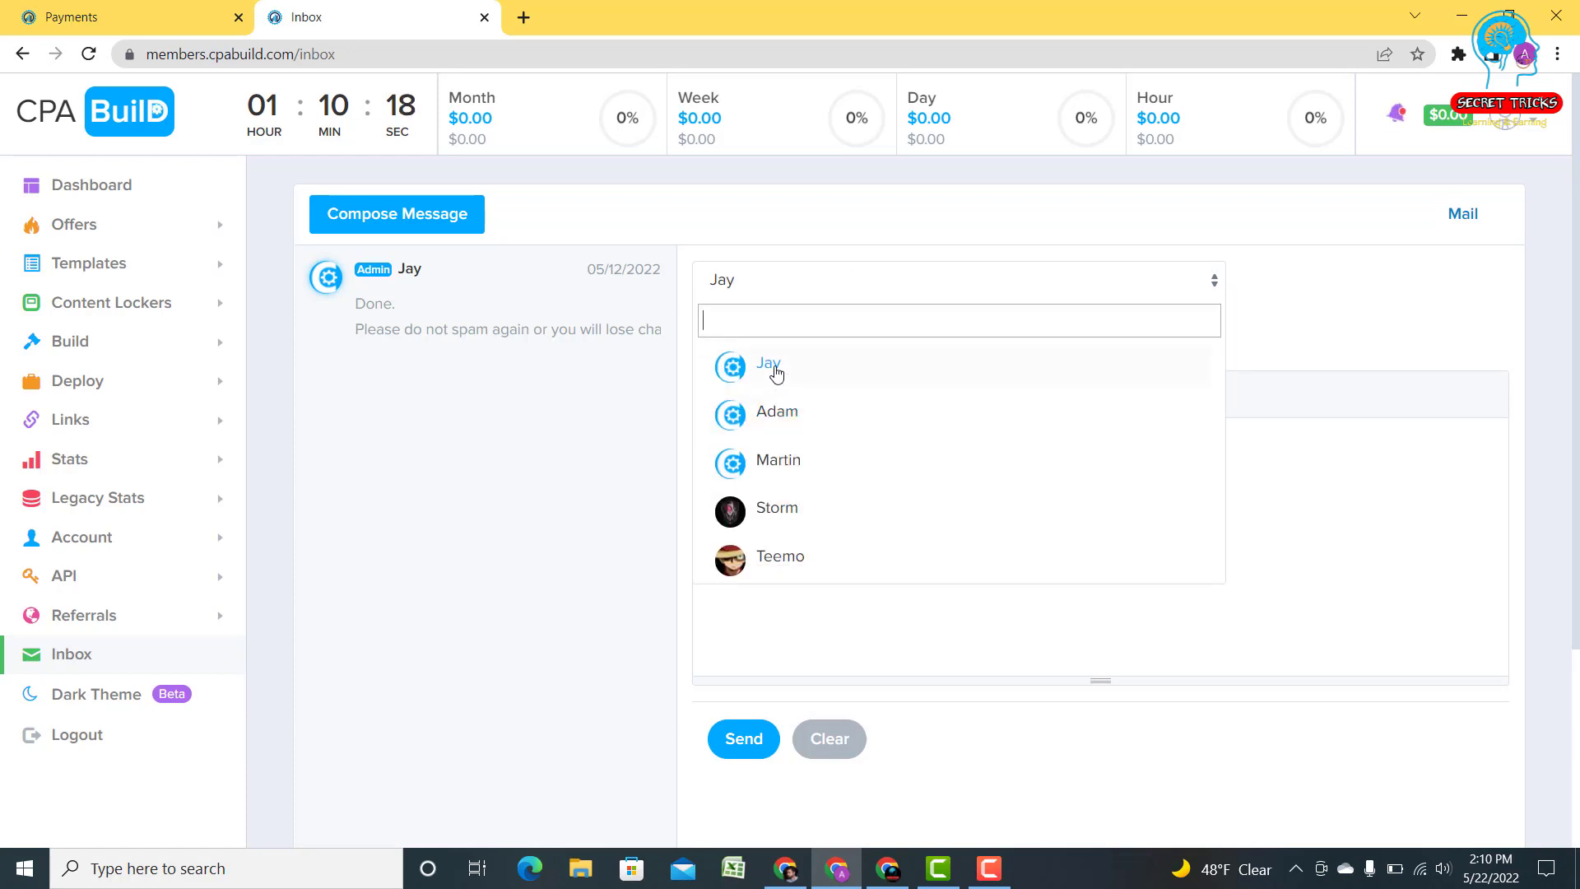
left_click(777, 374)
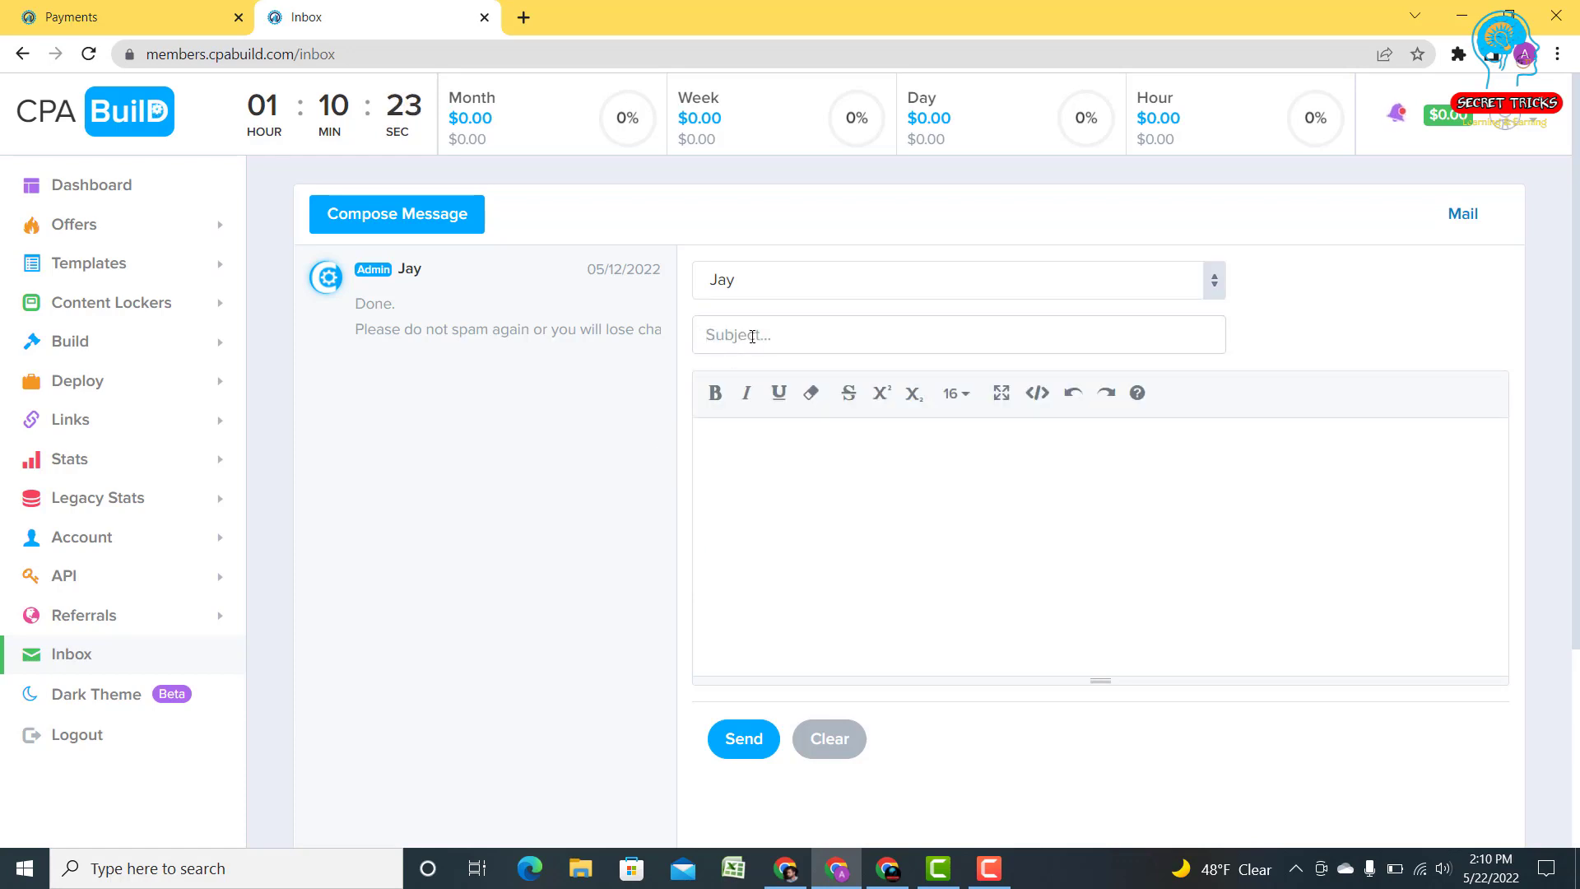
Step: Enter the subject "payonner payment" and paste the copied Tipalti request into the message body
type("payonner payment")
left_click(751, 441)
right_click(750, 440)
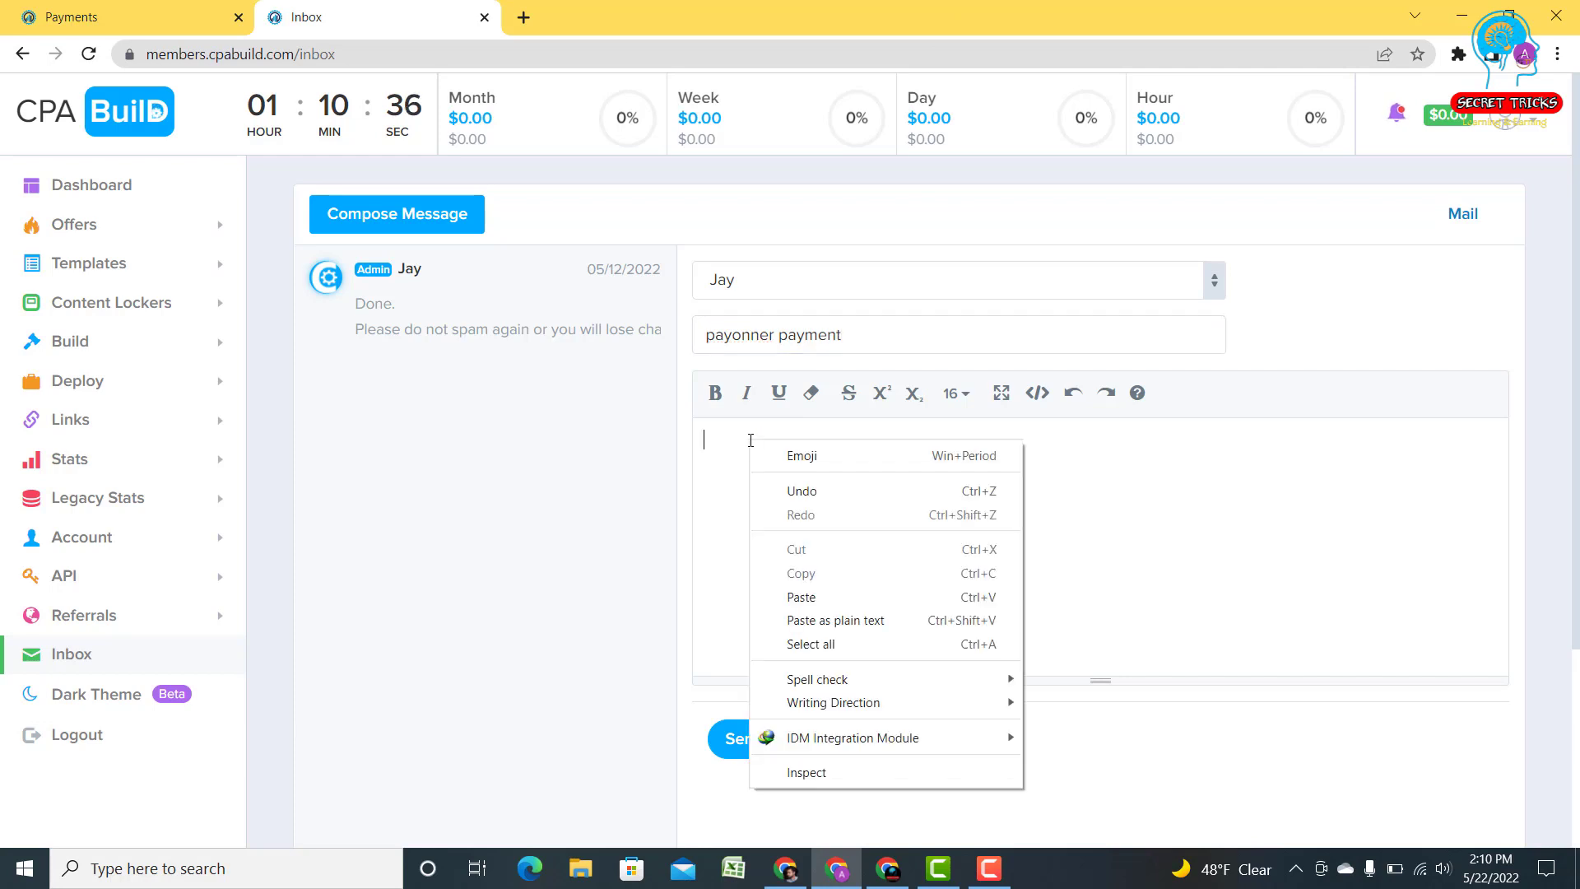
left_click(801, 597)
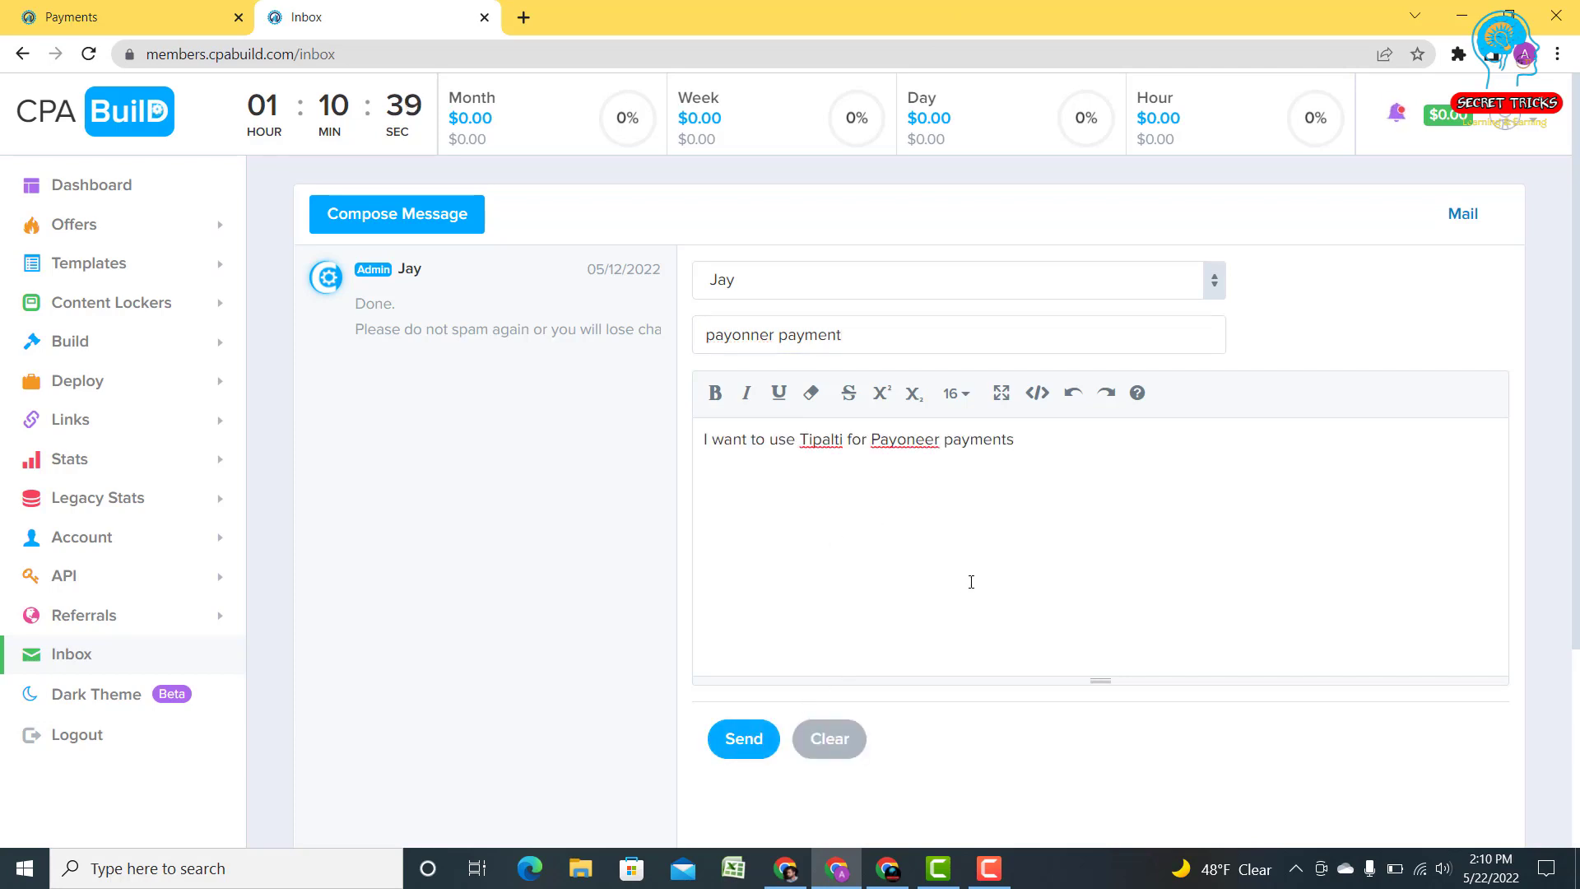
Step: Delete the pasted request sentence from the message body
left_click_drag(1018, 439, 699, 437)
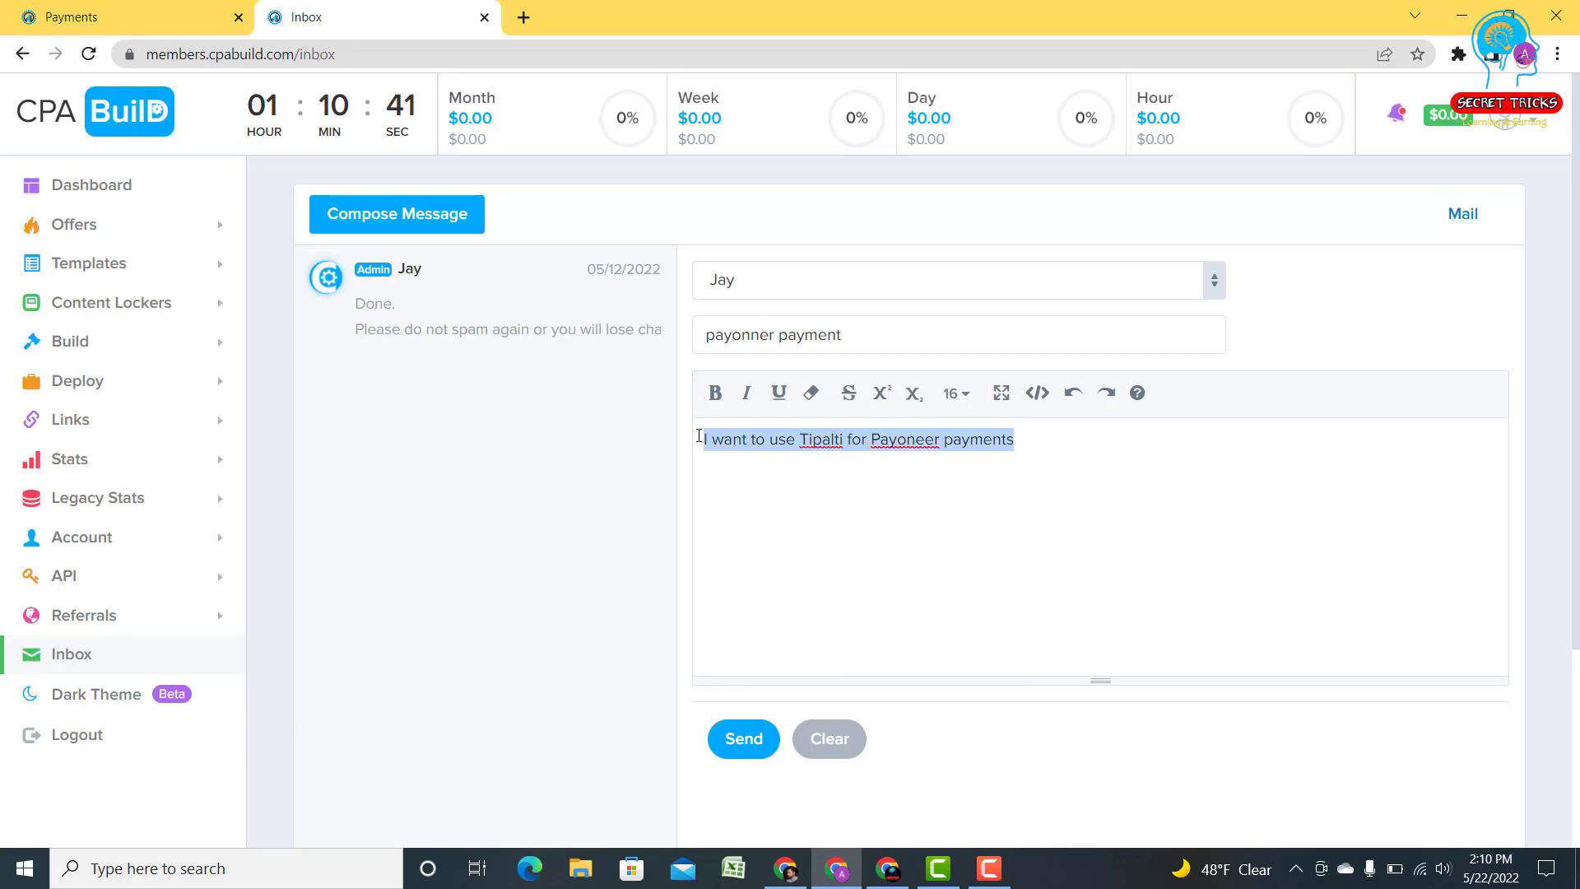
key("BackSpace")
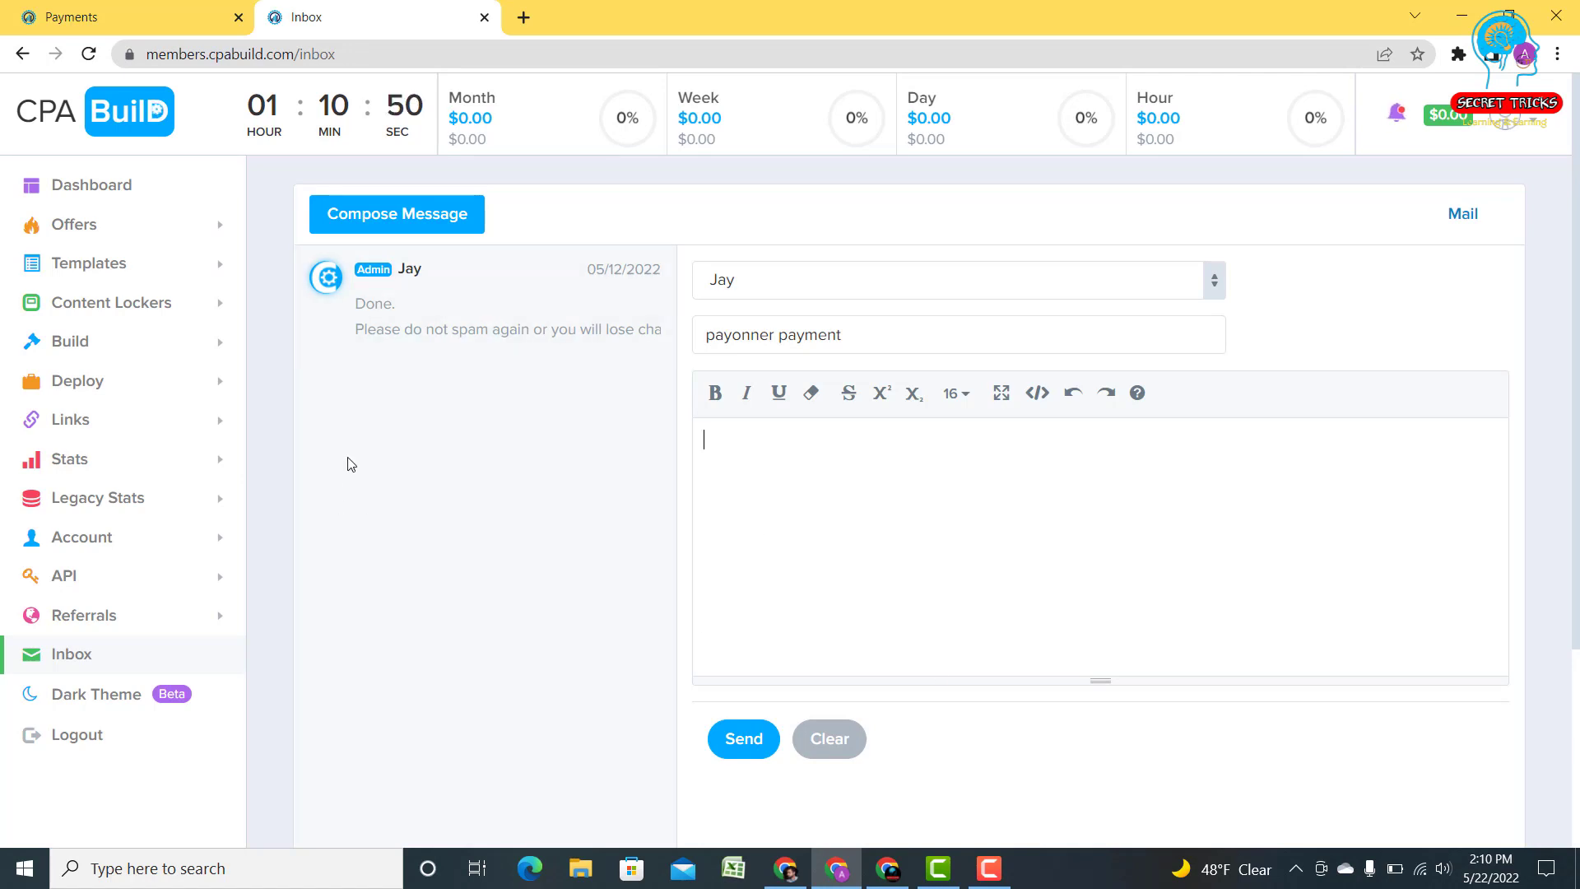
Step: Open the existing conversation with the admin and highlight the "Done." reply to the Tipalti requests
left_click(453, 321)
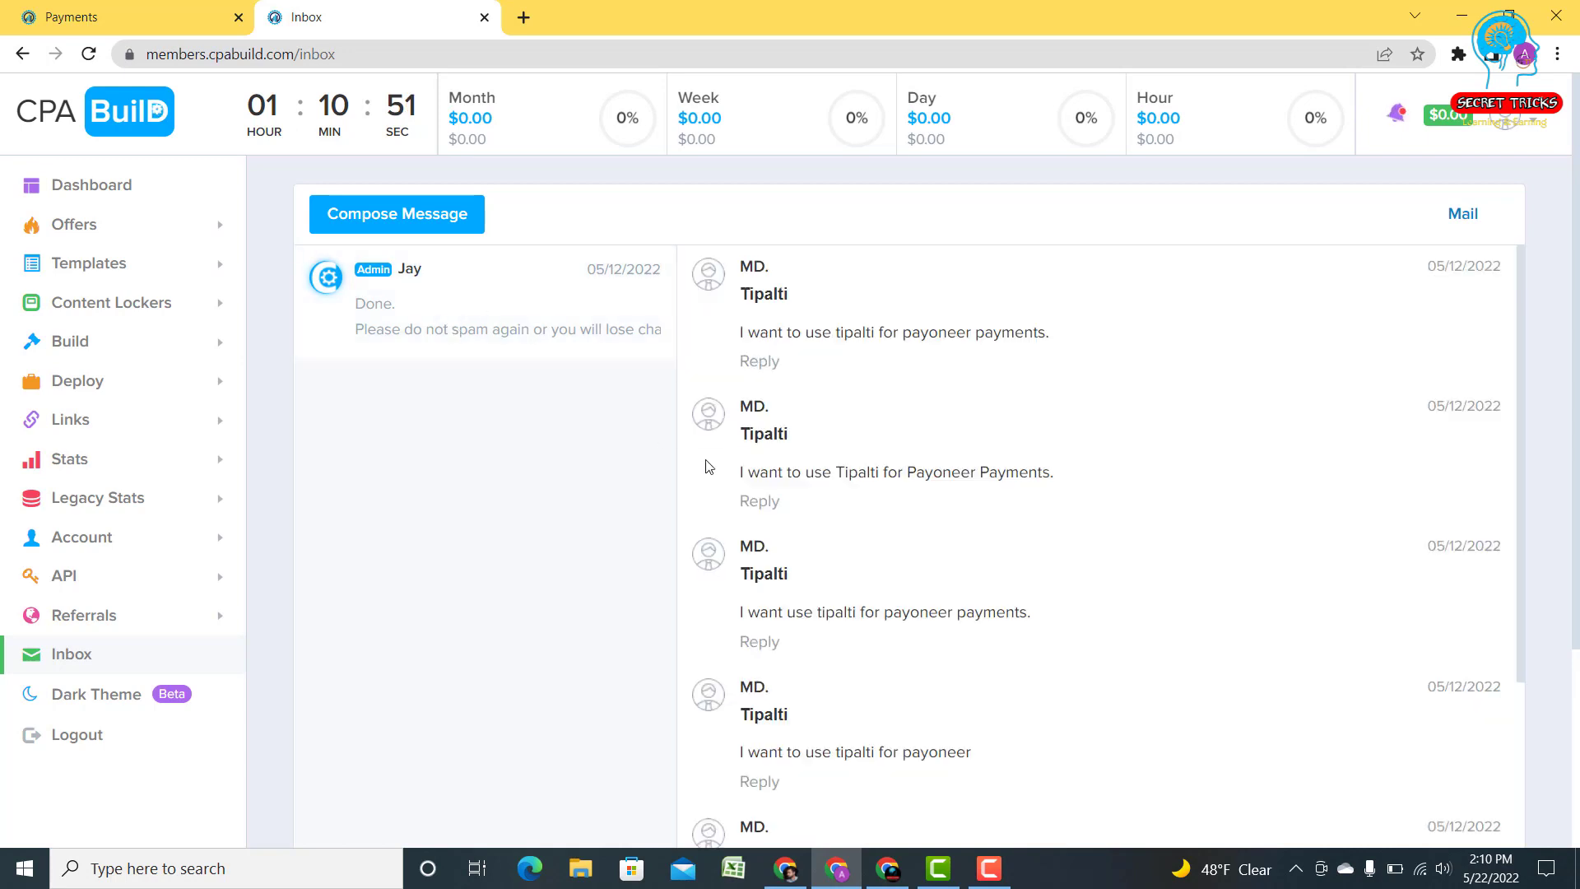
scroll(823, 494, "down", 5)
scroll(868, 529, "down", 4)
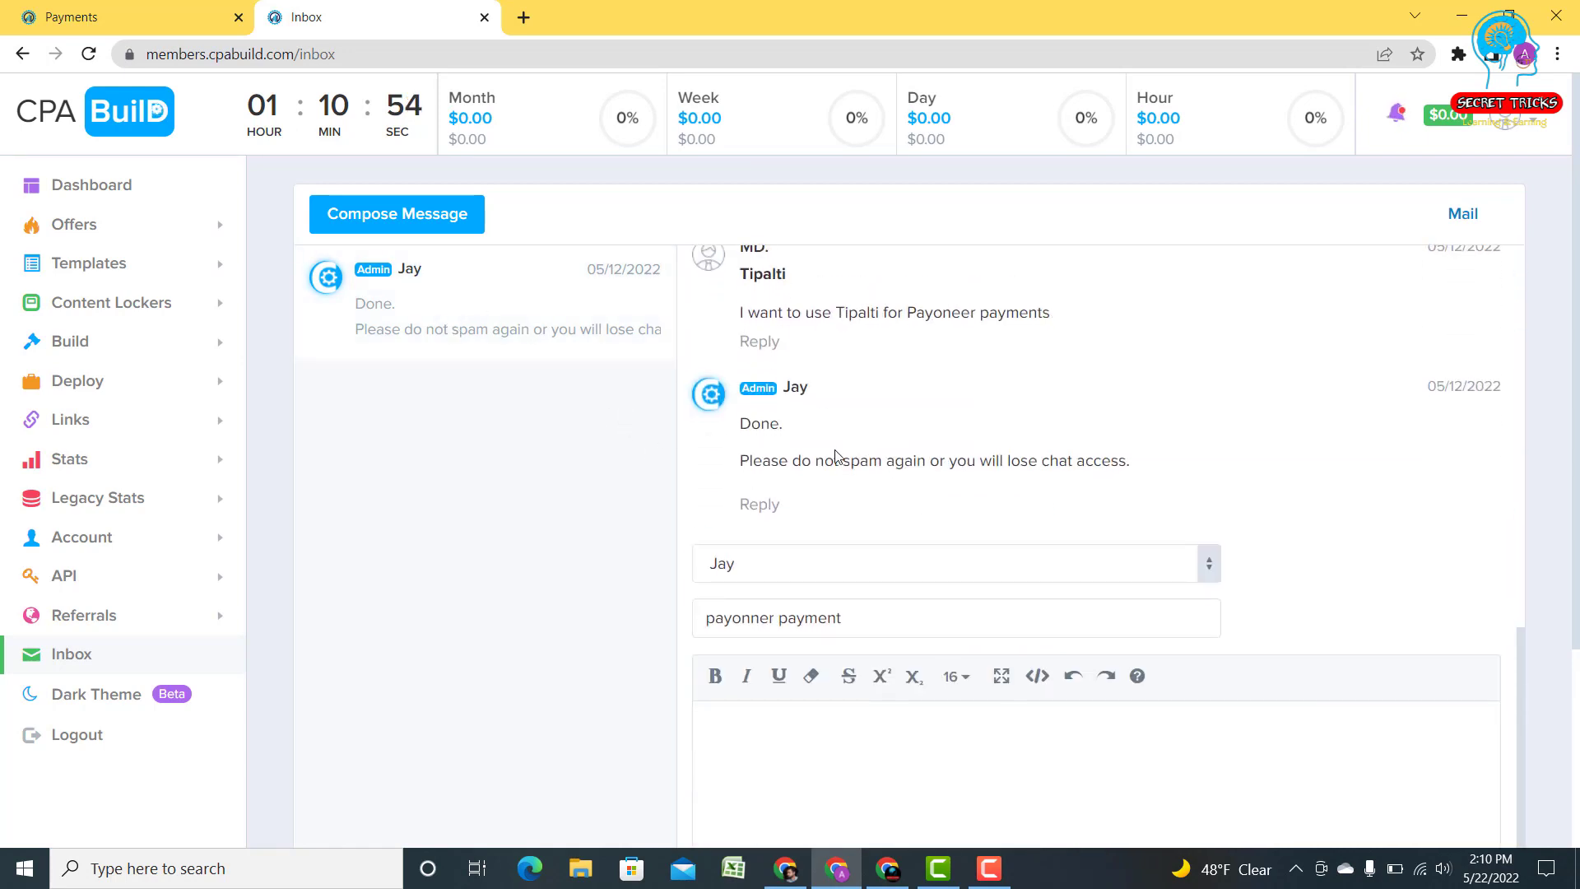
left_click_drag(767, 423, 1120, 463)
left_click_drag(823, 416, 753, 417)
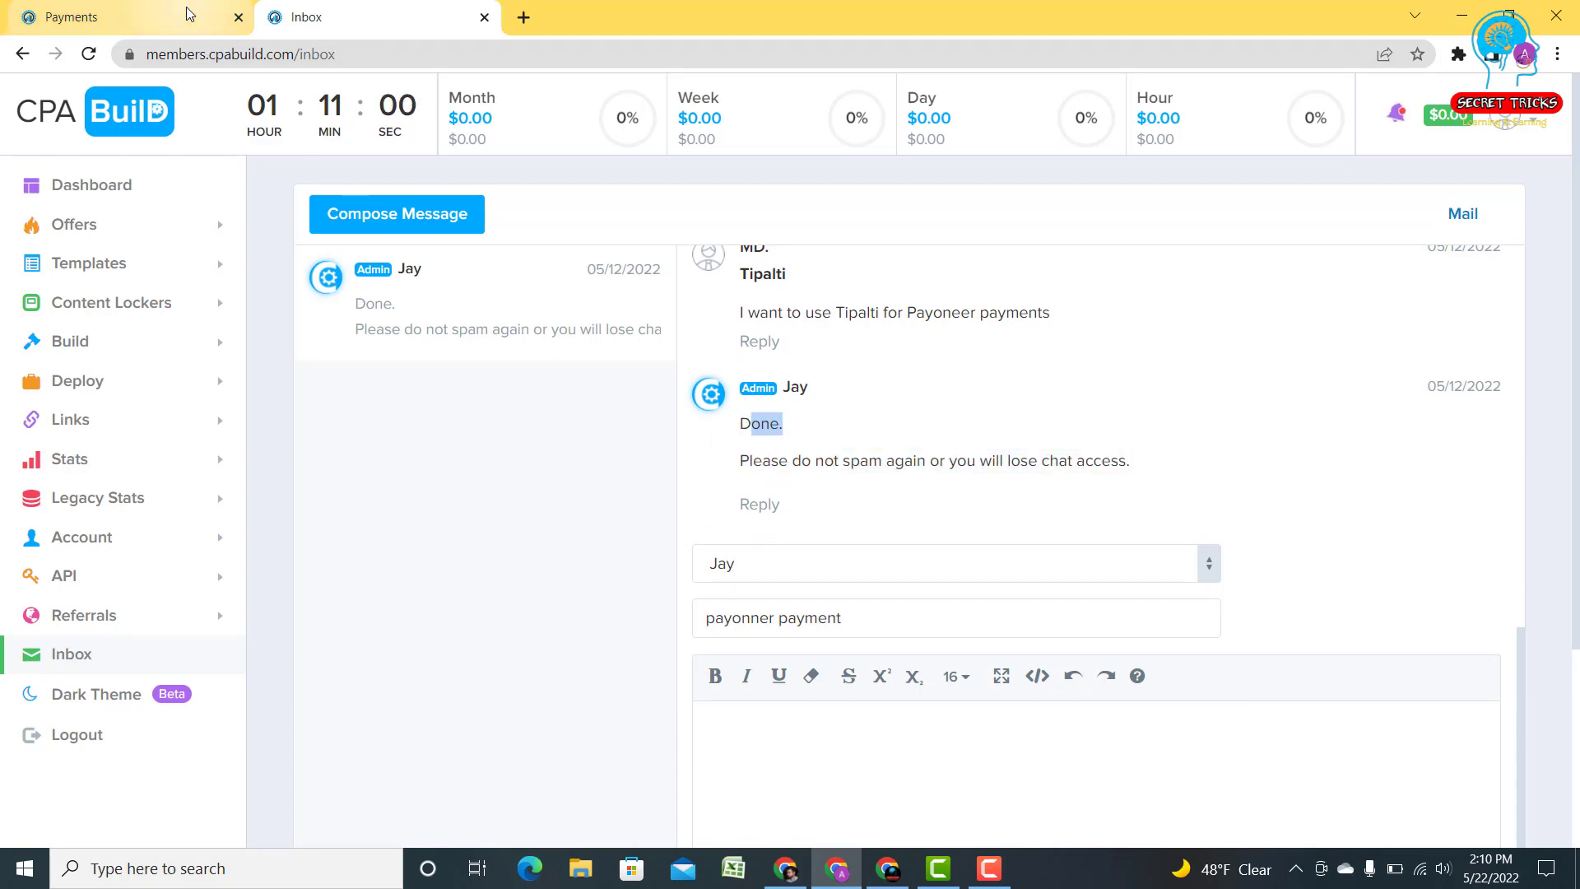
Step: Return to the Payments page and skim its Tipalti, payment information, fees and tax forms sections
left_click(124, 16)
scroll(625, 459, "down", 9)
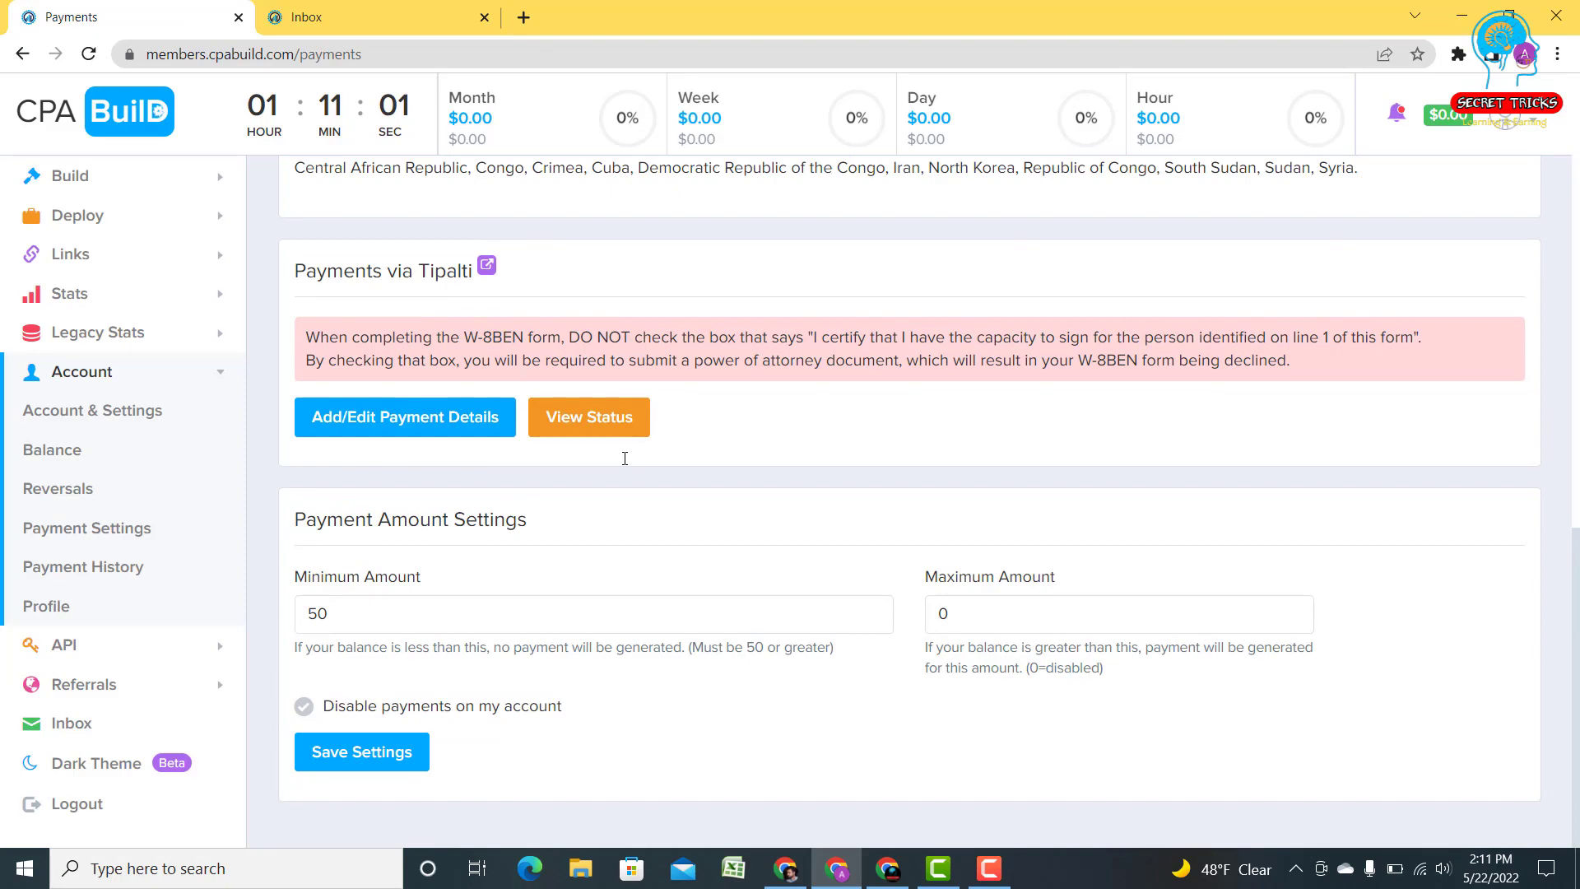
scroll(625, 459, "up", 12)
scroll(625, 459, "down", 3)
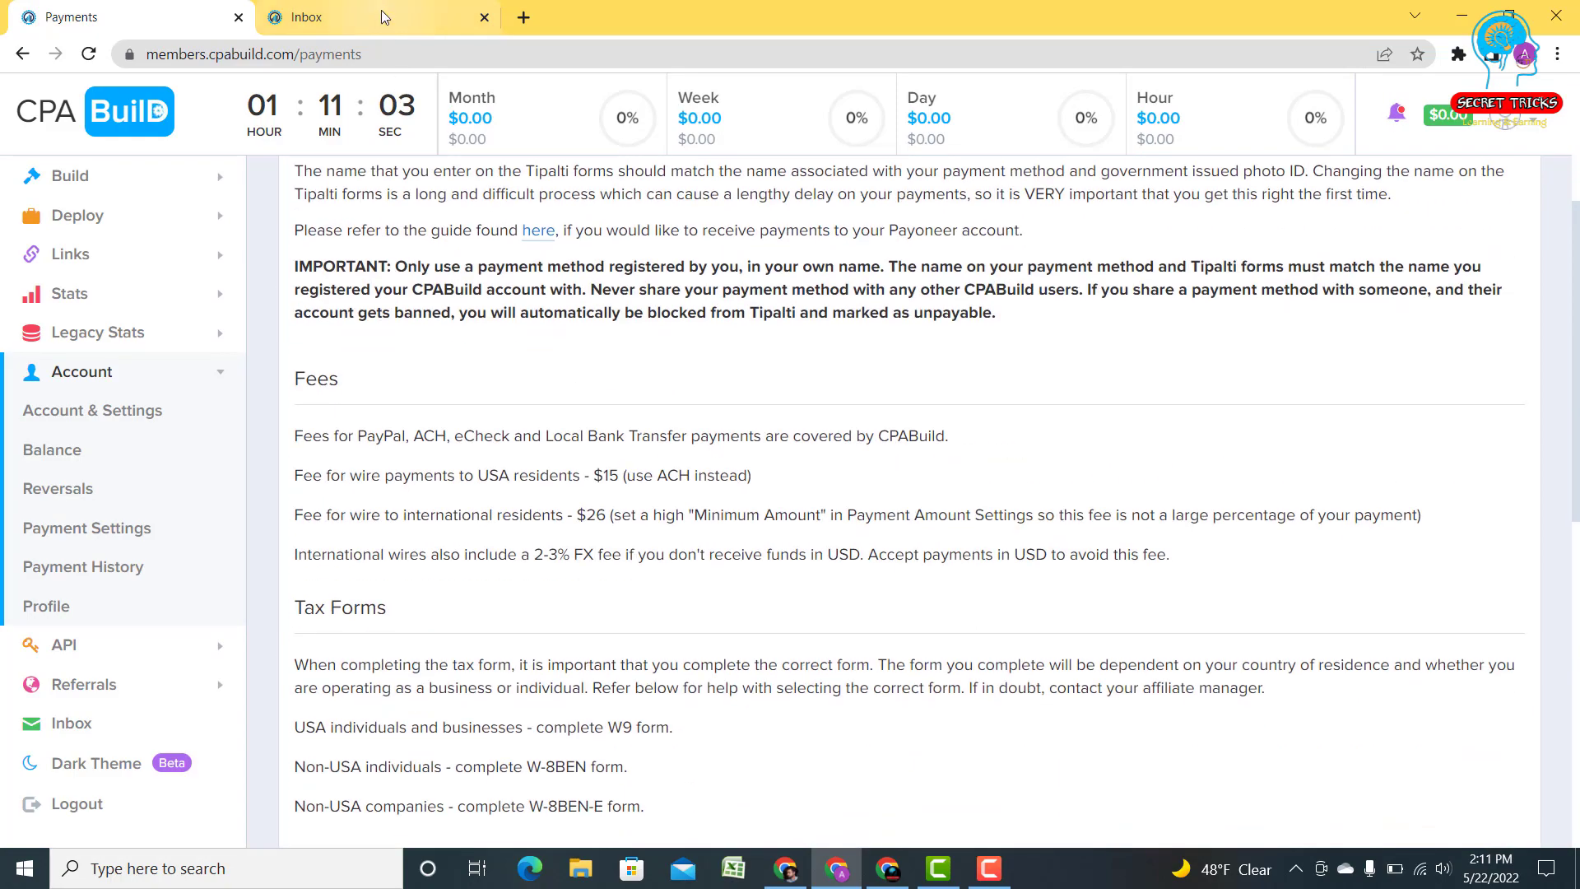
scroll(678, 515, "down", 3)
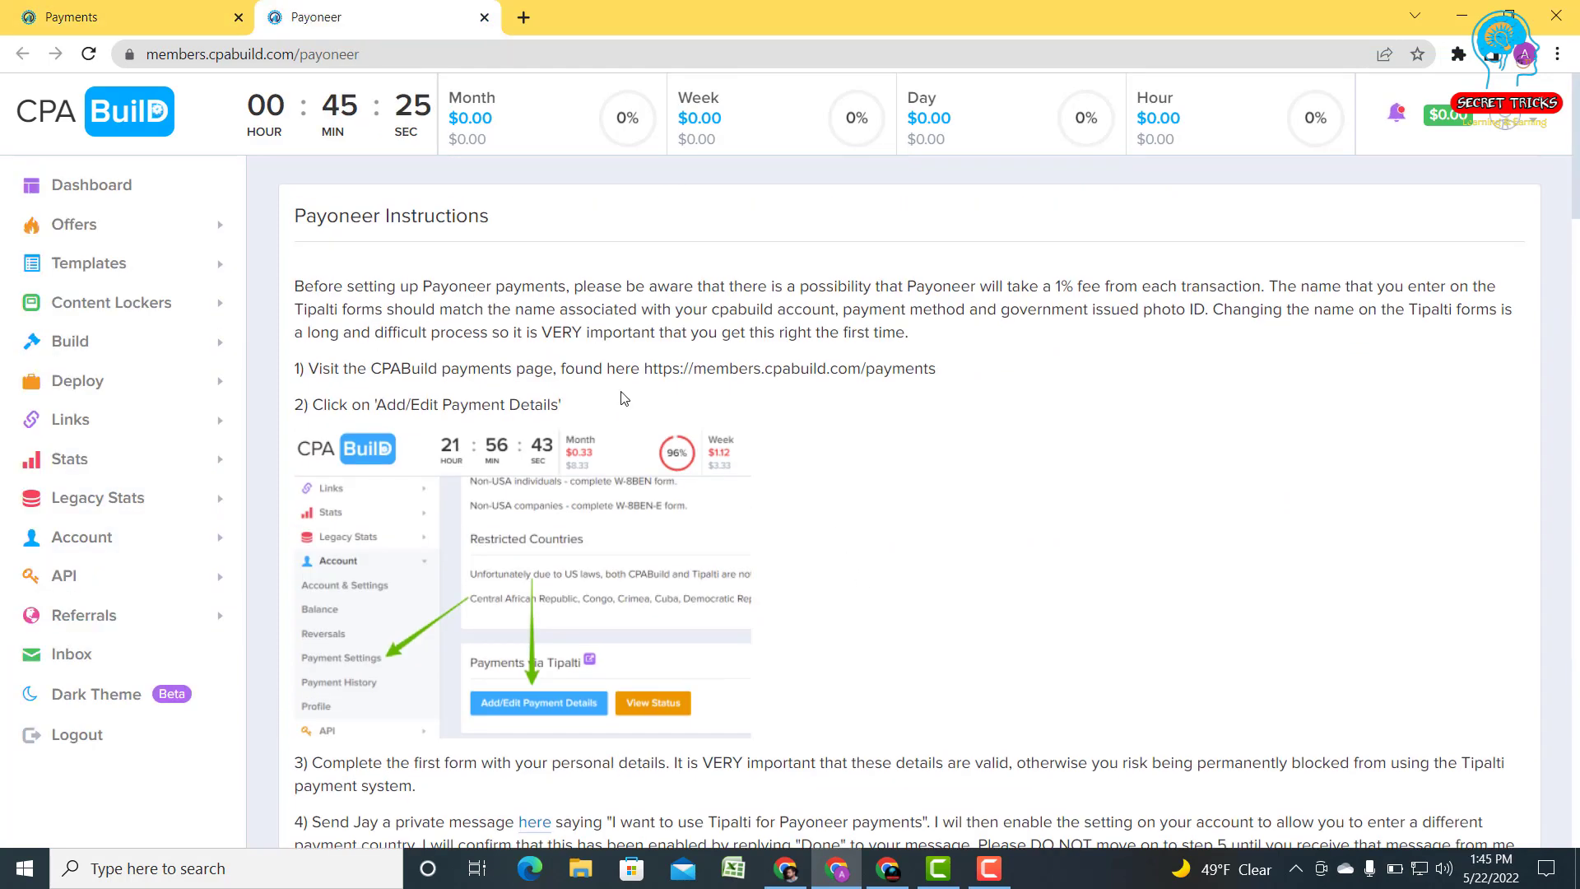
Step: Find the Payments via Tipalti section on the Payments page and highlight its W-8BEN warning
left_click(229, 20)
scroll(653, 458, "down", 10)
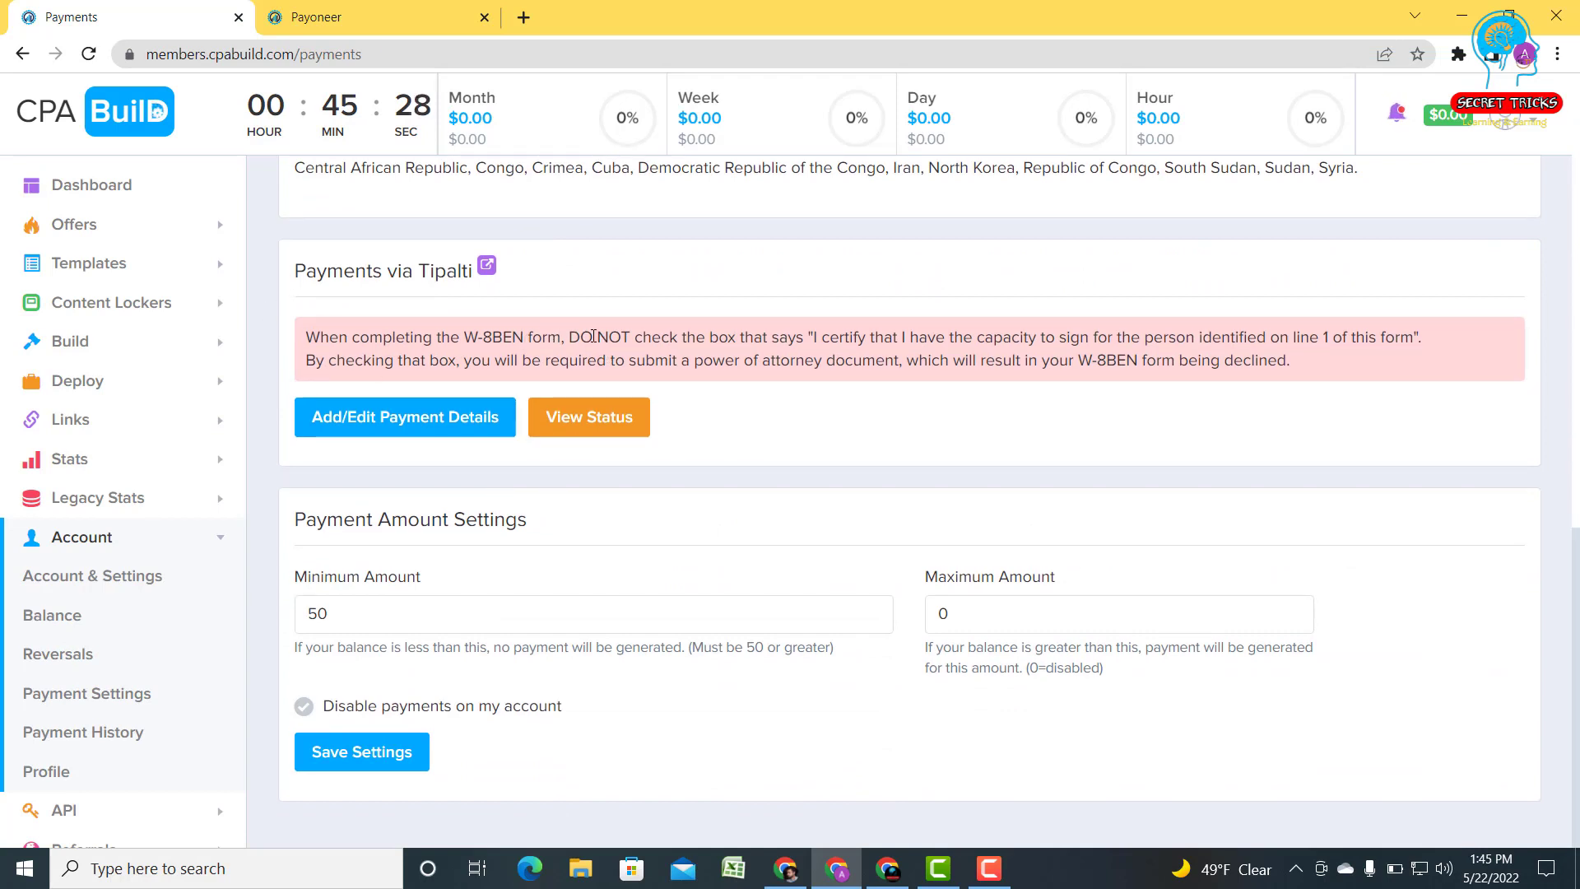
left_click_drag(815, 333, 1334, 360)
left_click(1271, 272)
Step: Open the Tipalti payment details form and review its contact and address fields through Payment Country
left_click(373, 421)
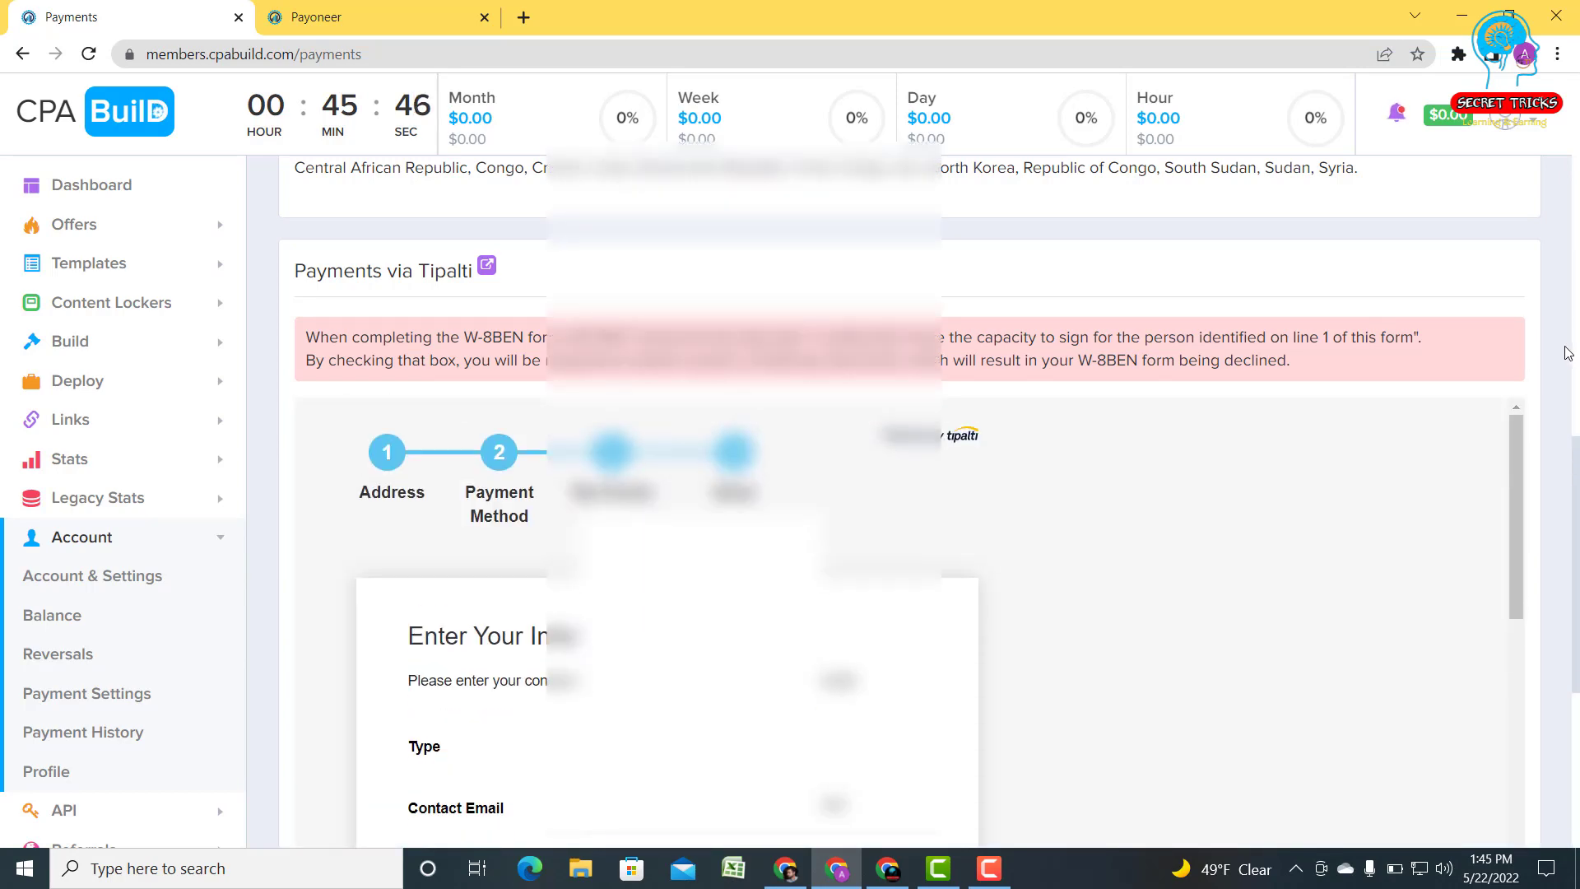
scroll(1547, 354, "down", 3)
scroll(1305, 363, "up", 1)
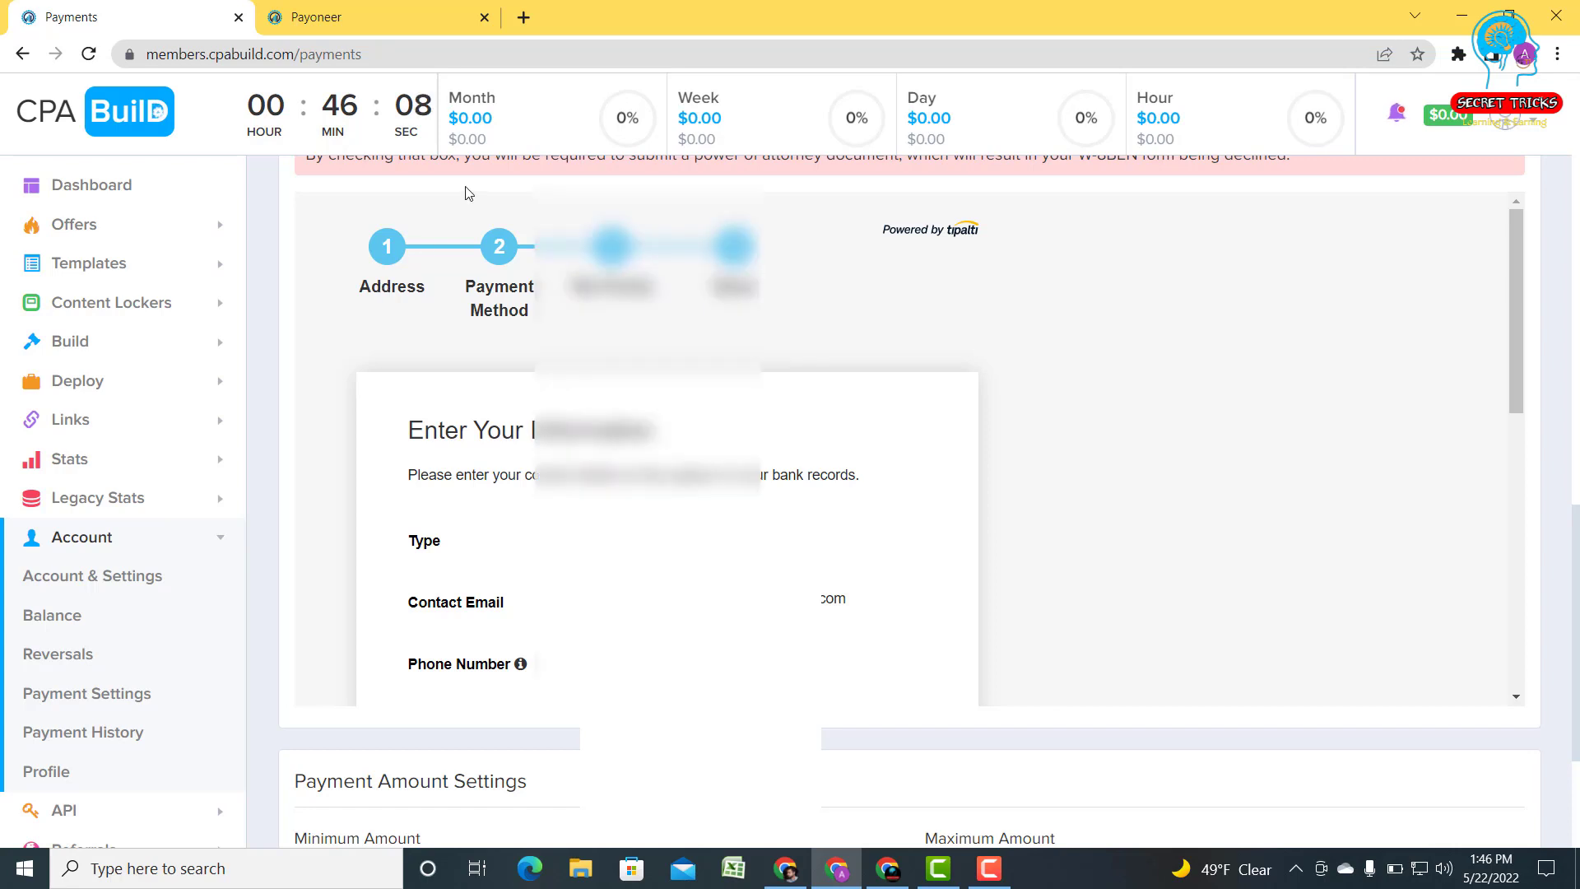
scroll(464, 469, "down", 2)
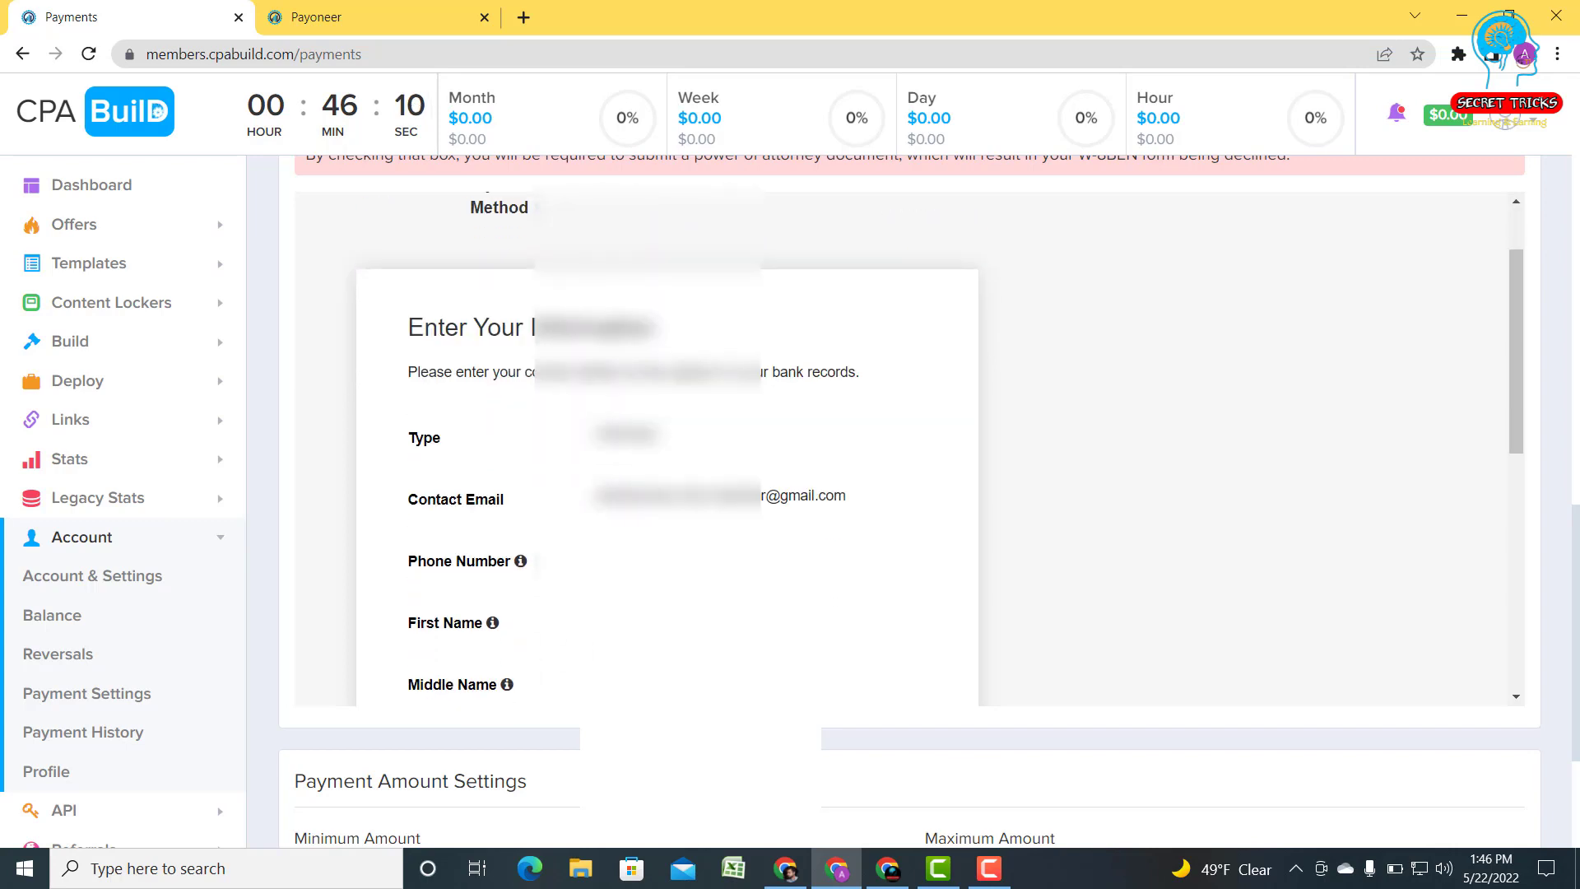
scroll(463, 469, "down", 1)
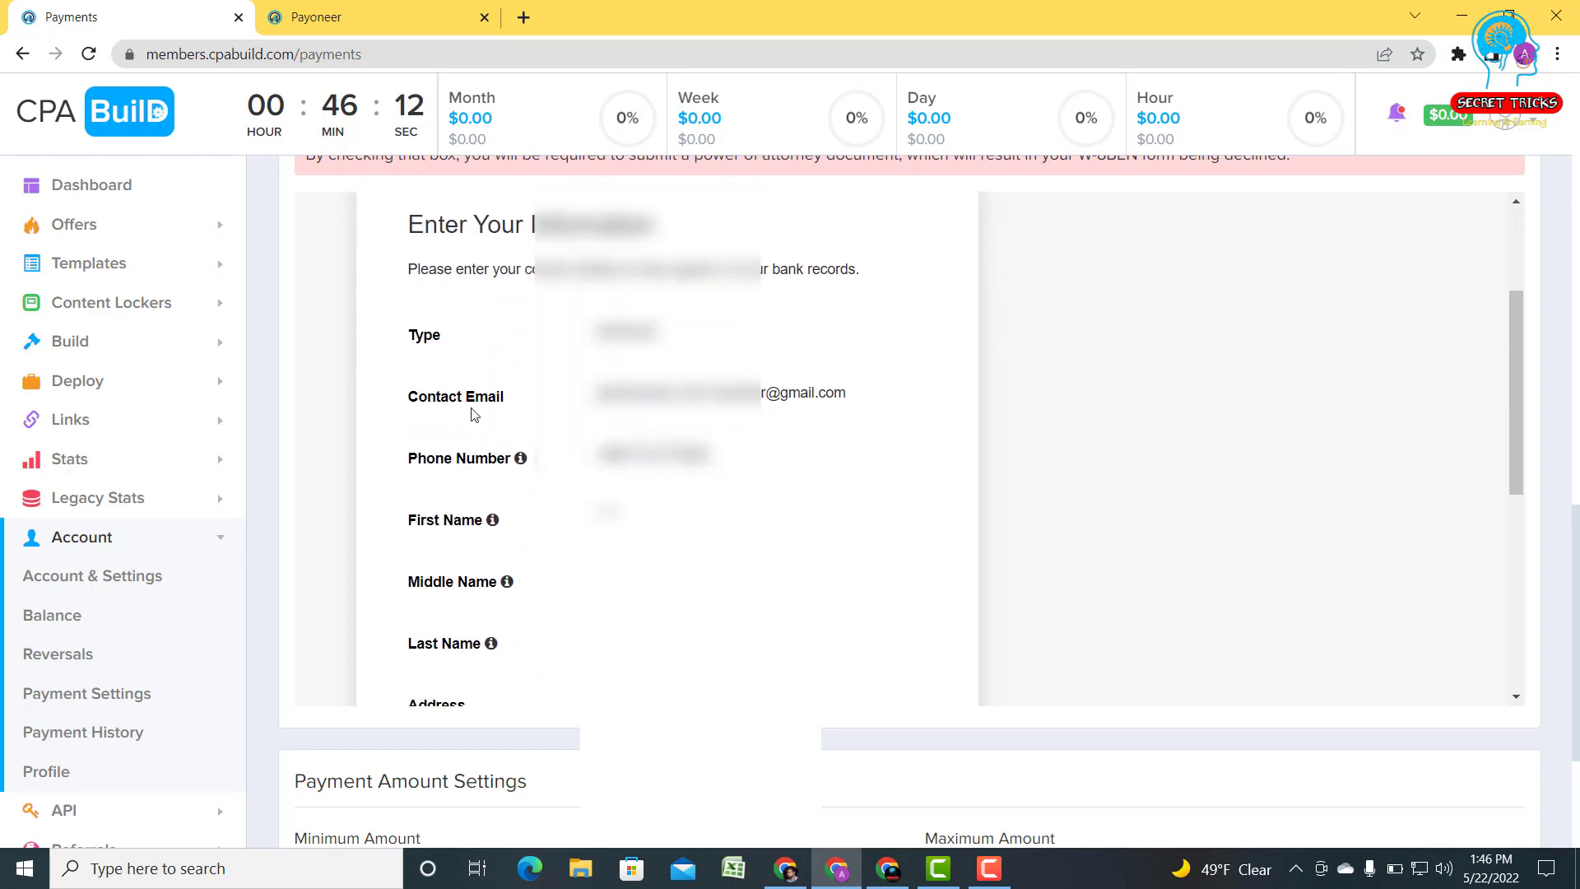
scroll(424, 537, "down", 2)
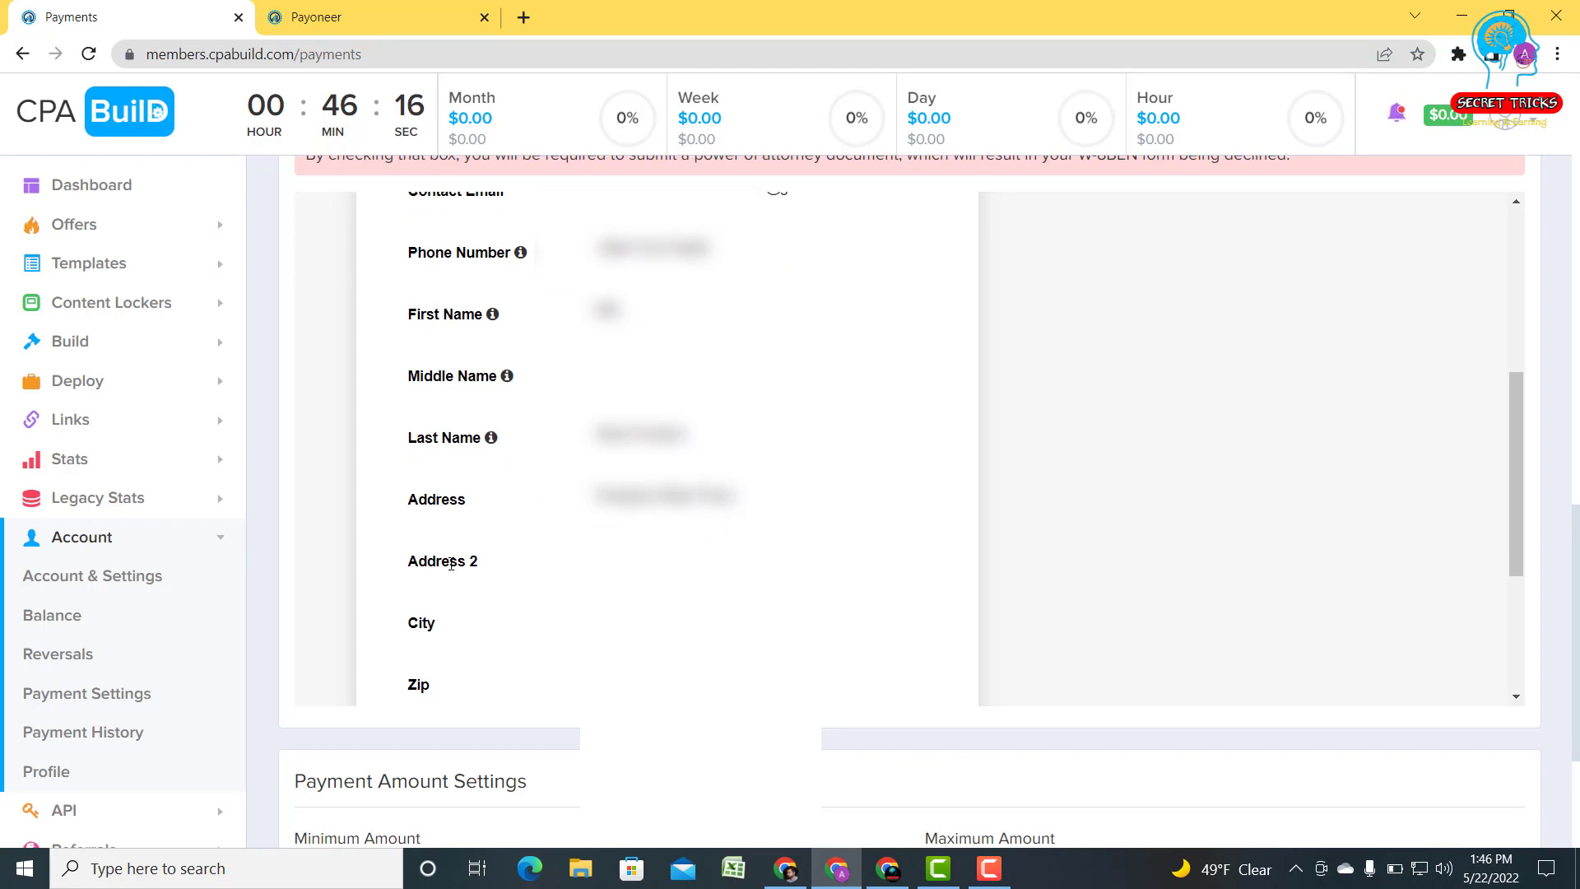
scroll(445, 593, "down", 1)
scroll(432, 634, "down", 2)
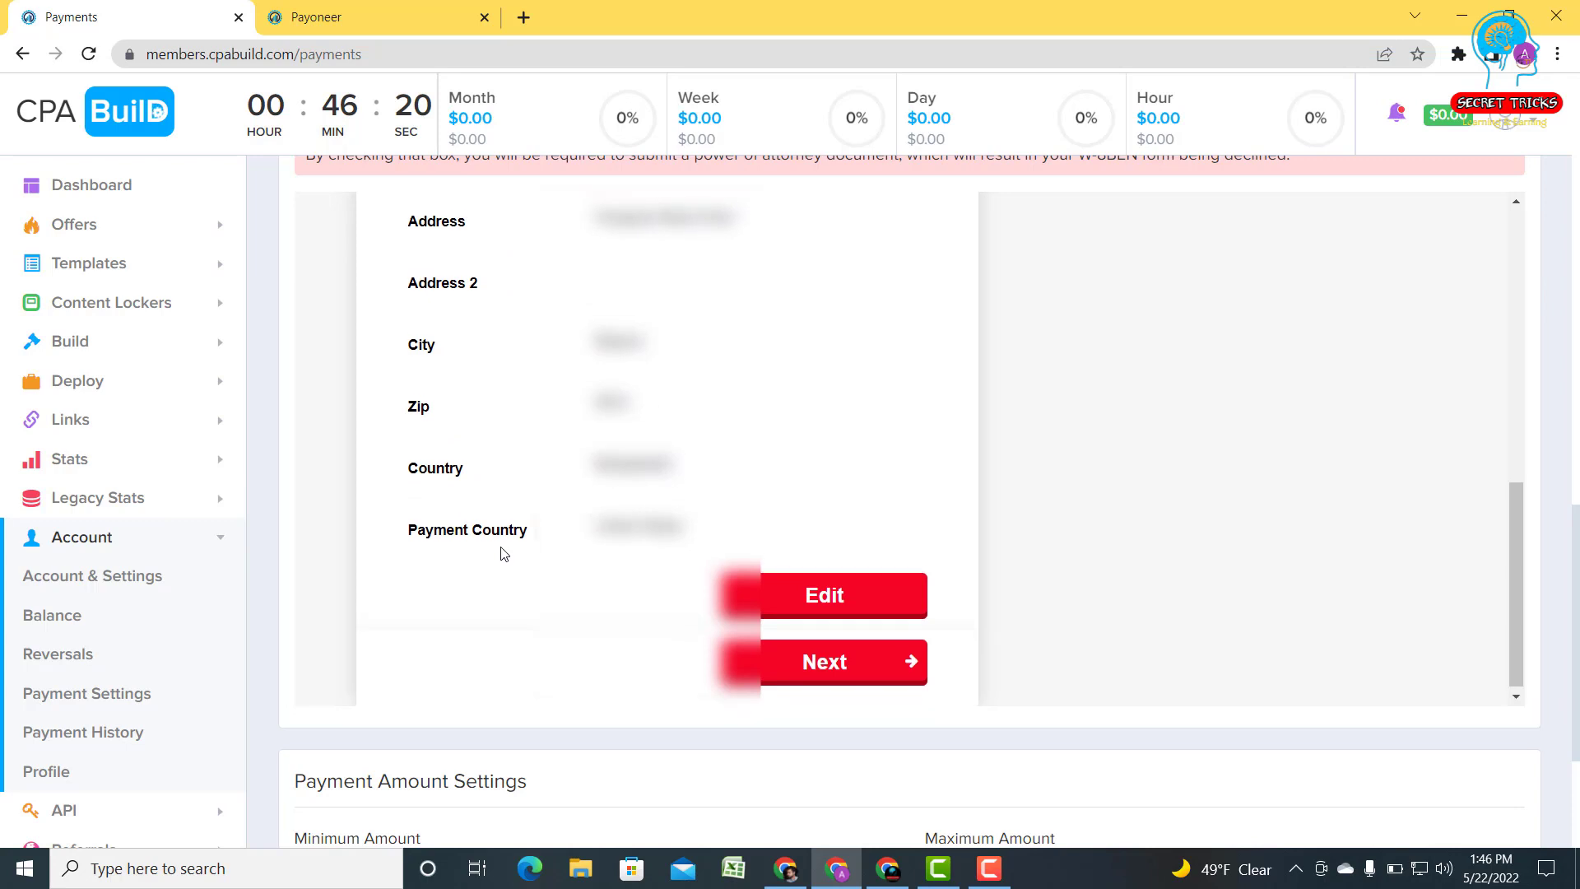
scroll(504, 553, "up", 8)
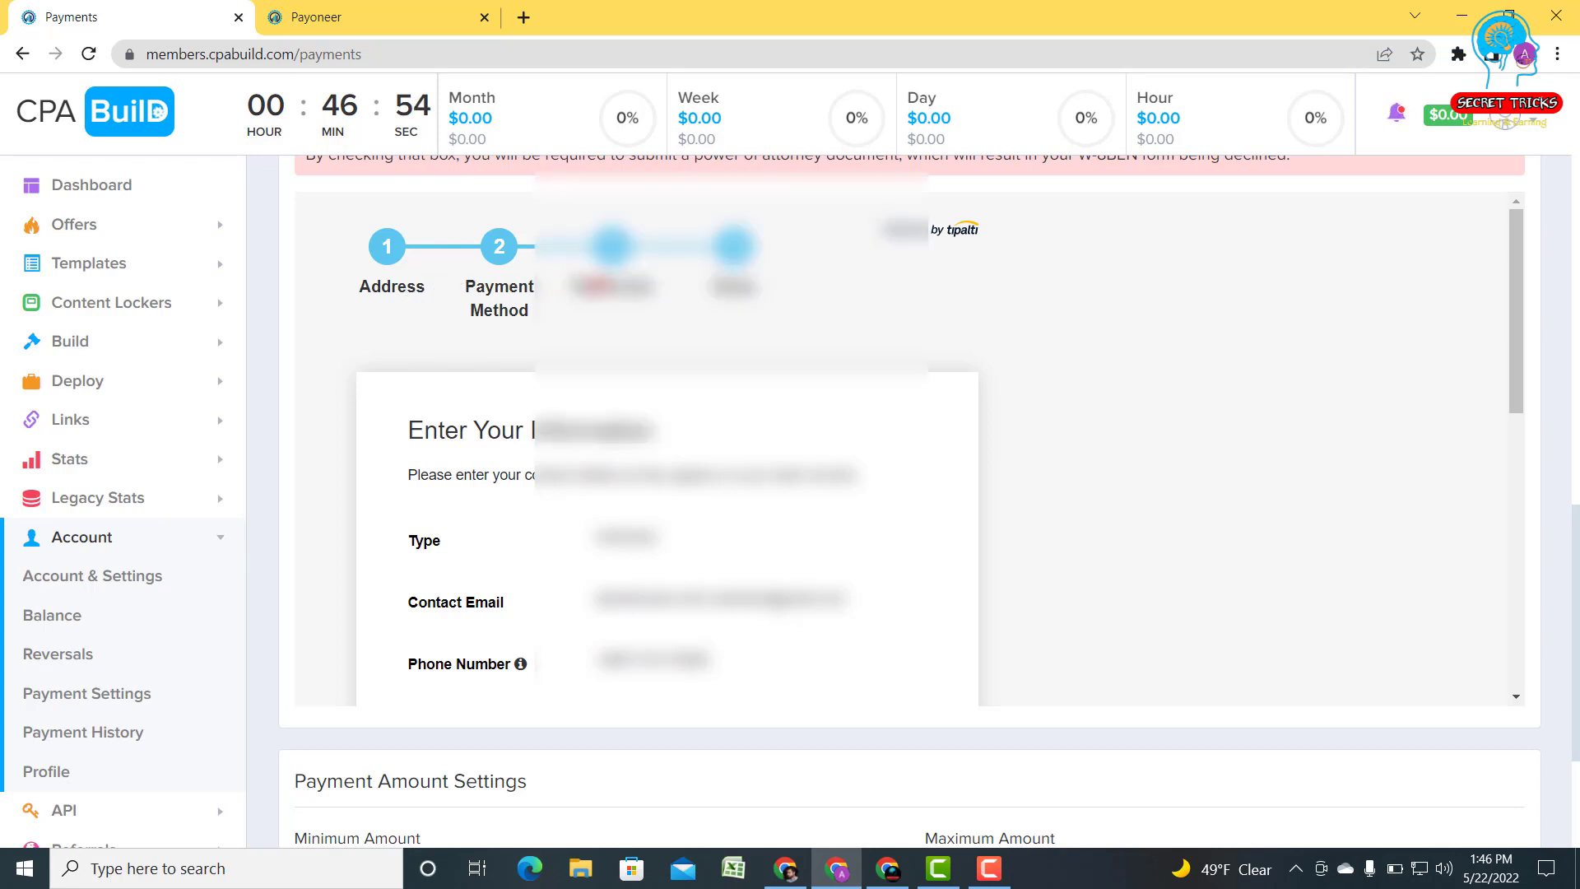
scroll(666, 449, "down", 6)
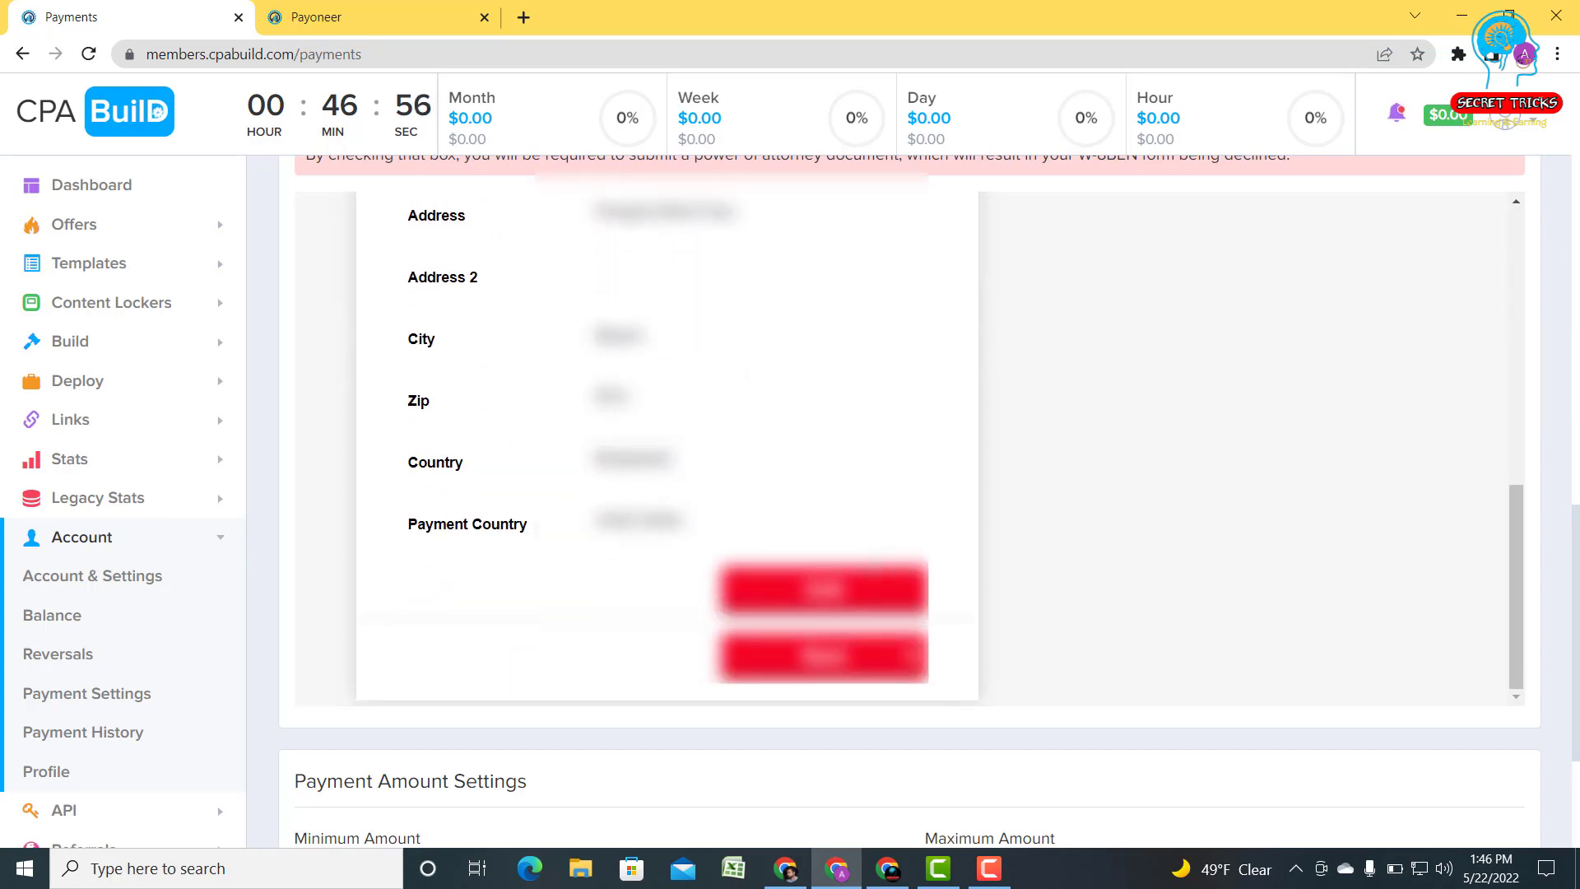
Step: Advance the Tipalti form to Payment Method and review its bank name, routing code, account number and account type fields
left_click(848, 659)
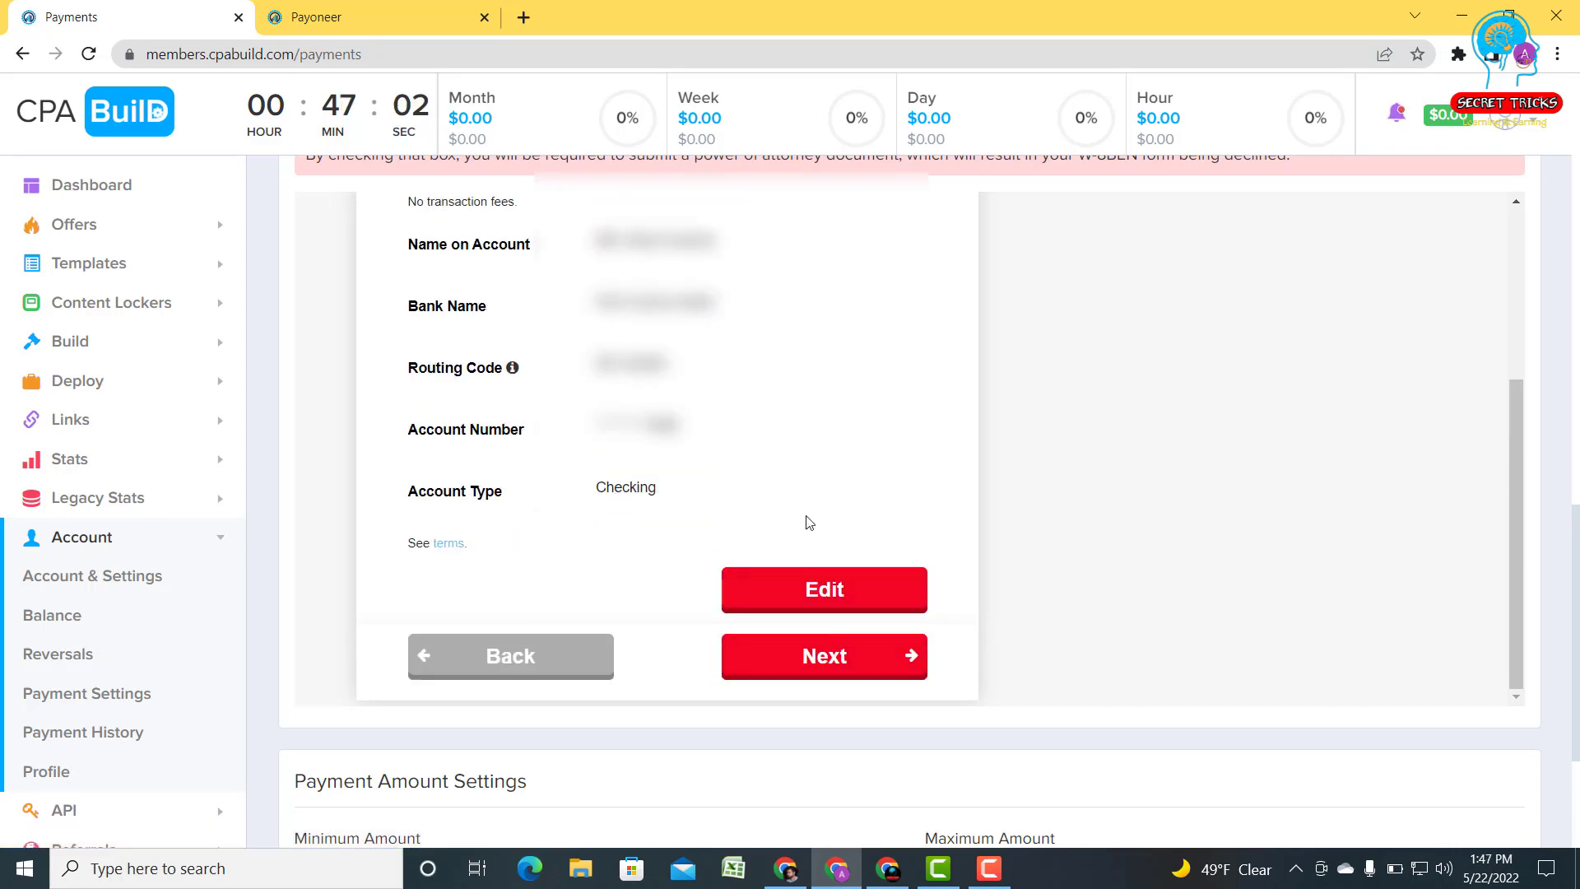
scroll(809, 521, "up", 3)
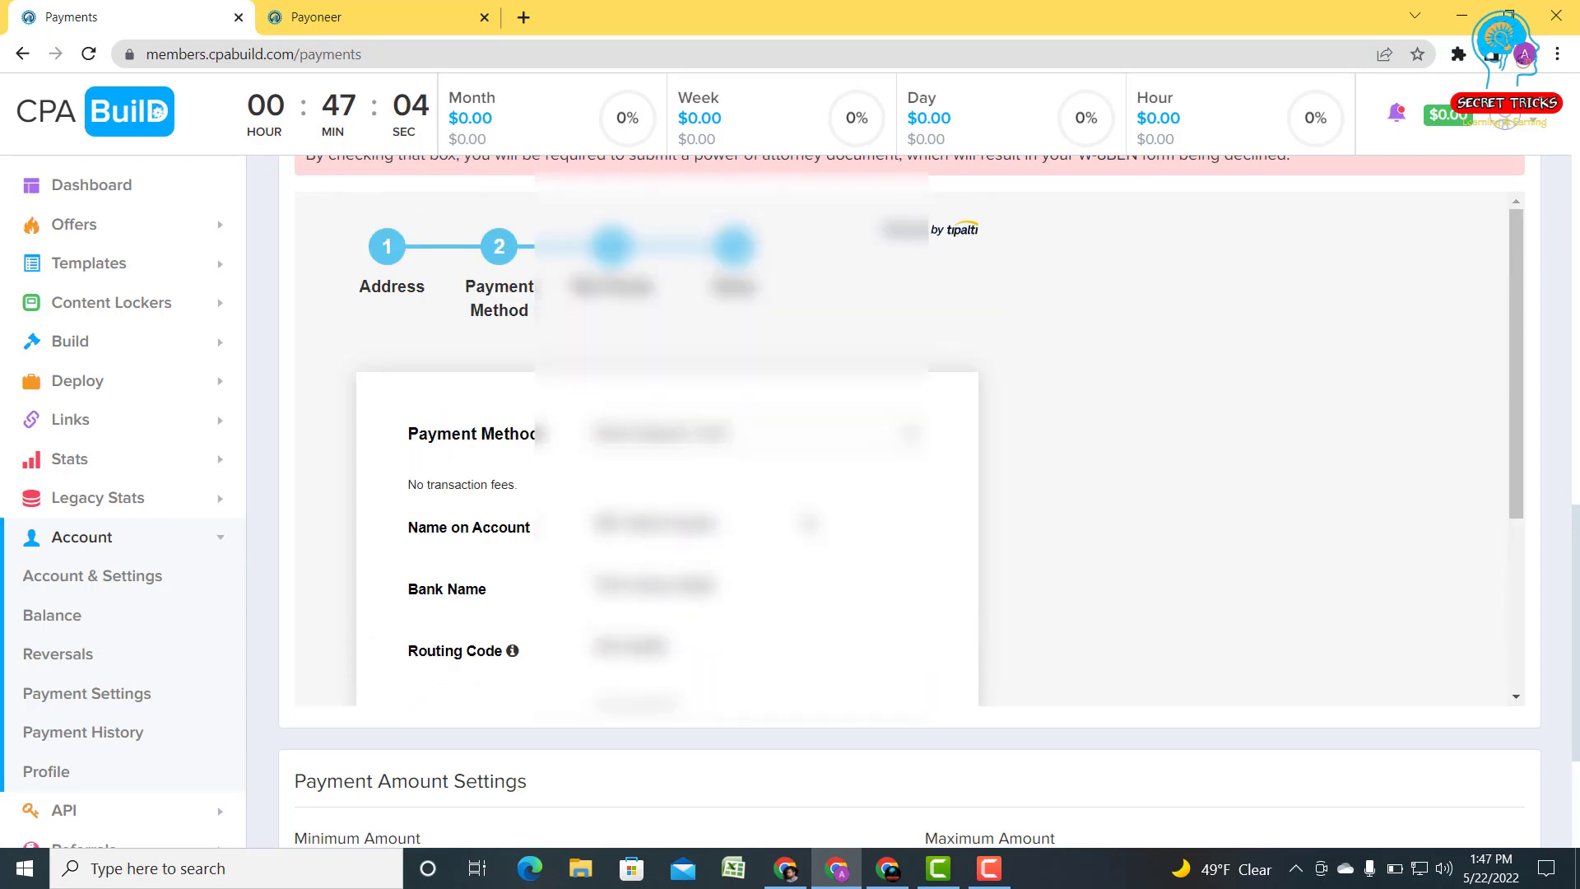
scroll(700, 471, "down", 1)
scroll(701, 473, "up", 1)
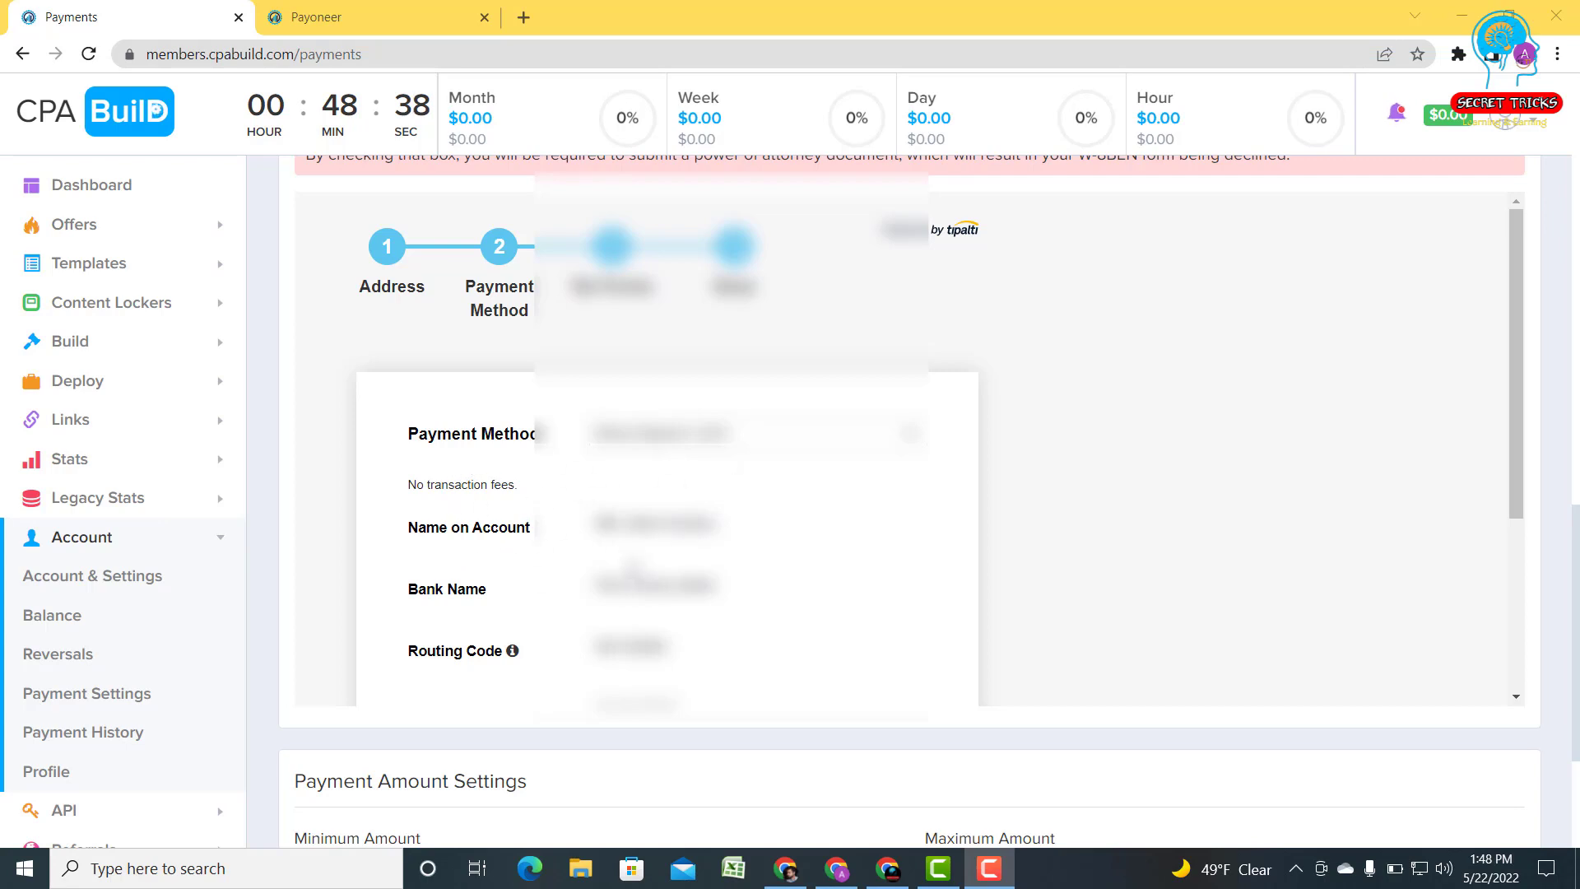
scroll(545, 641, "down", 2)
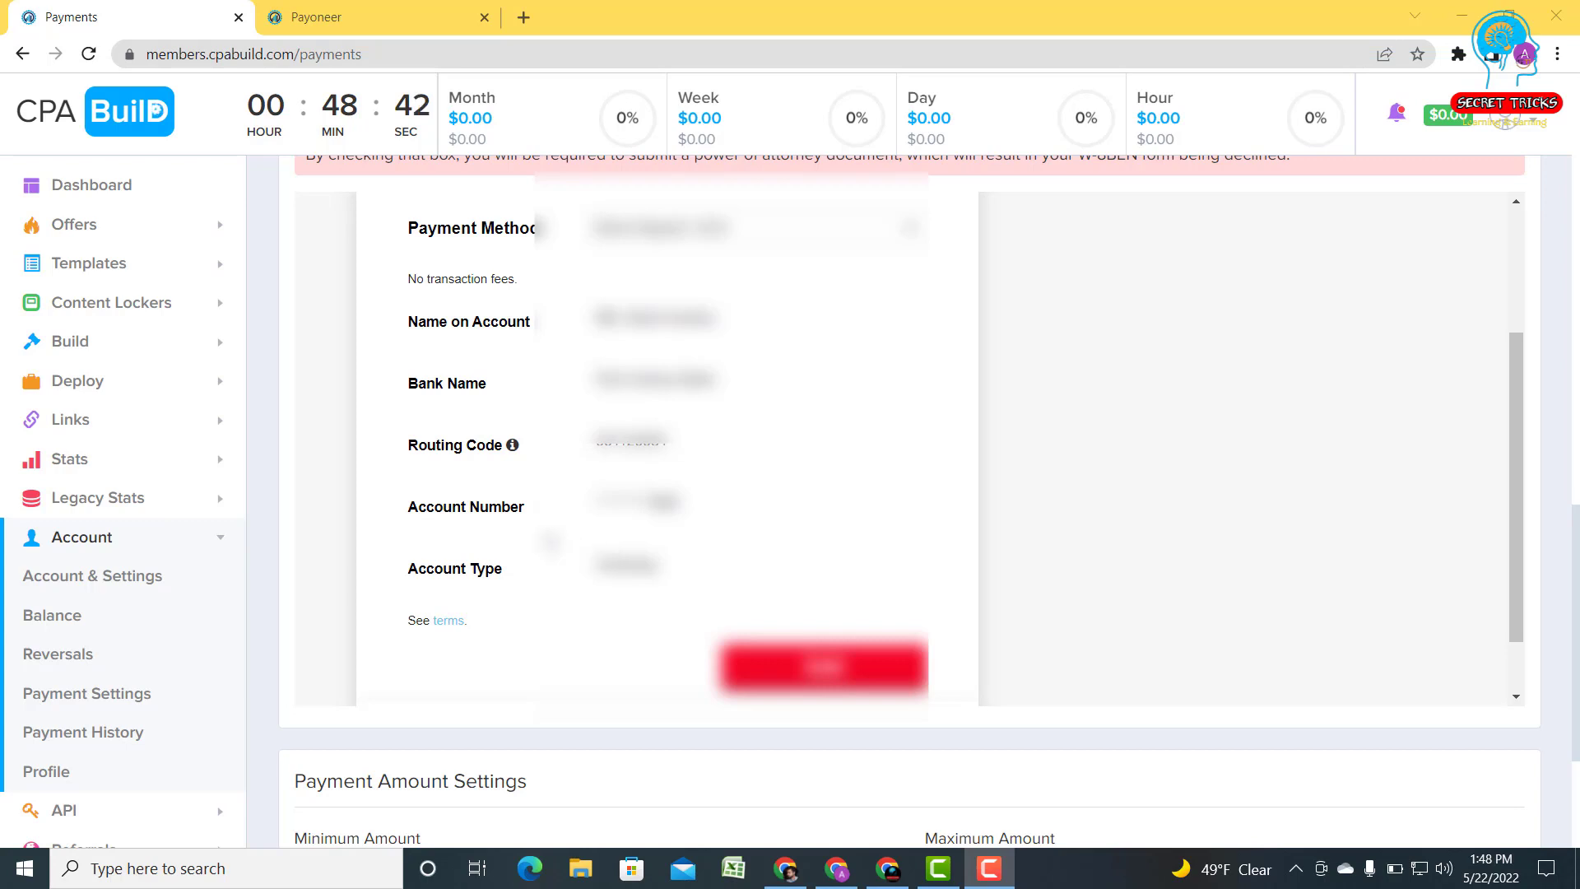
scroll(667, 449, "up", 2)
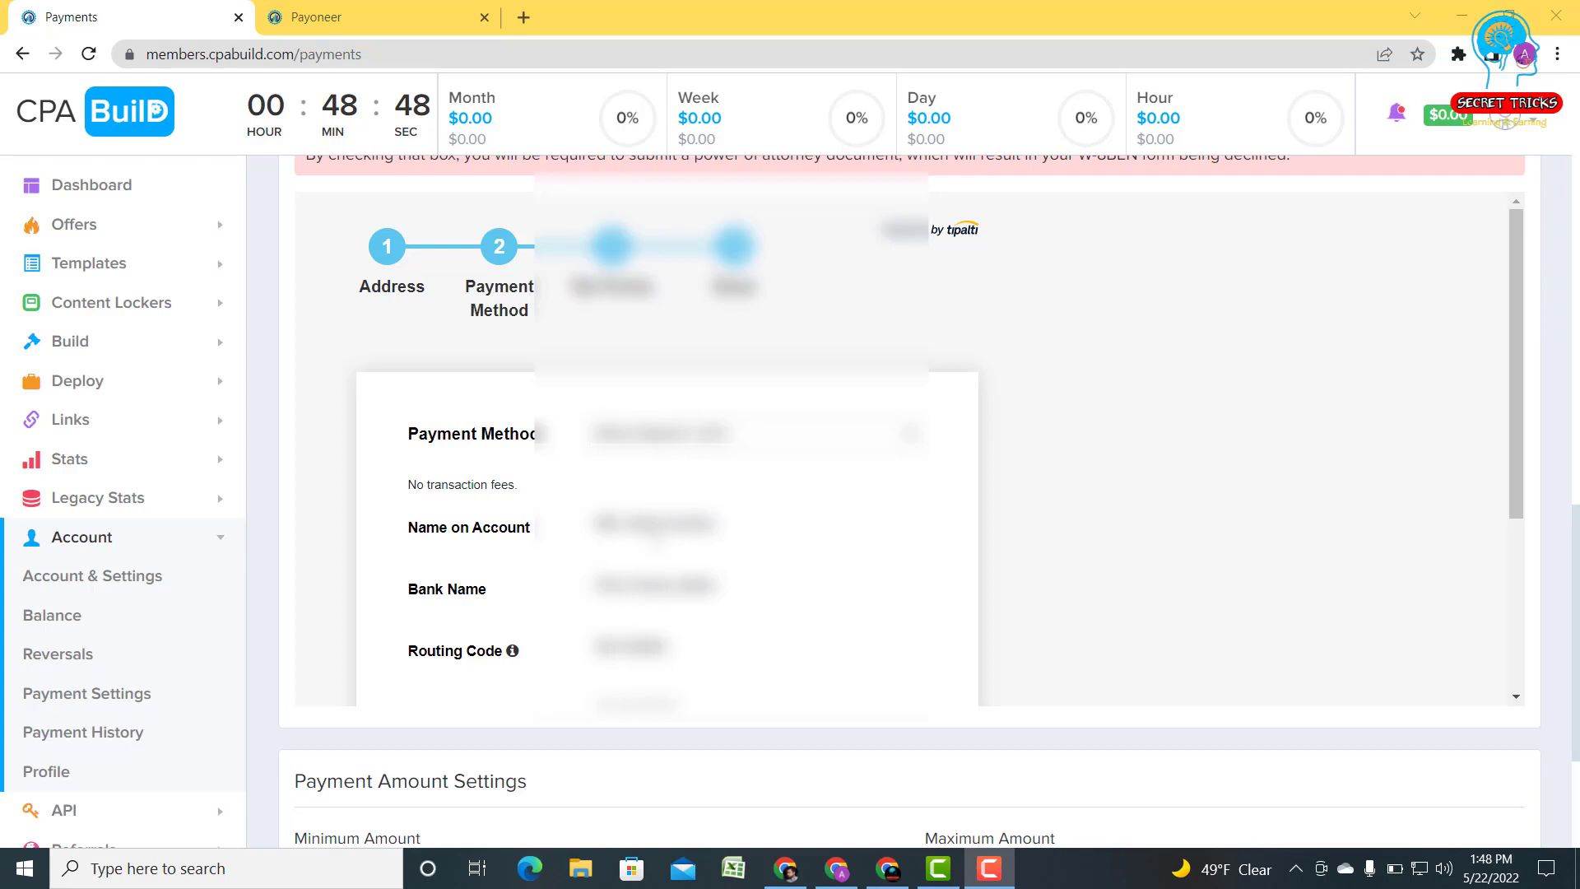
Step: Advance the Tipalti form from Payment Method to Tax Forms and bring up the start of the Tax Form Review
scroll(658, 548, "down", 3)
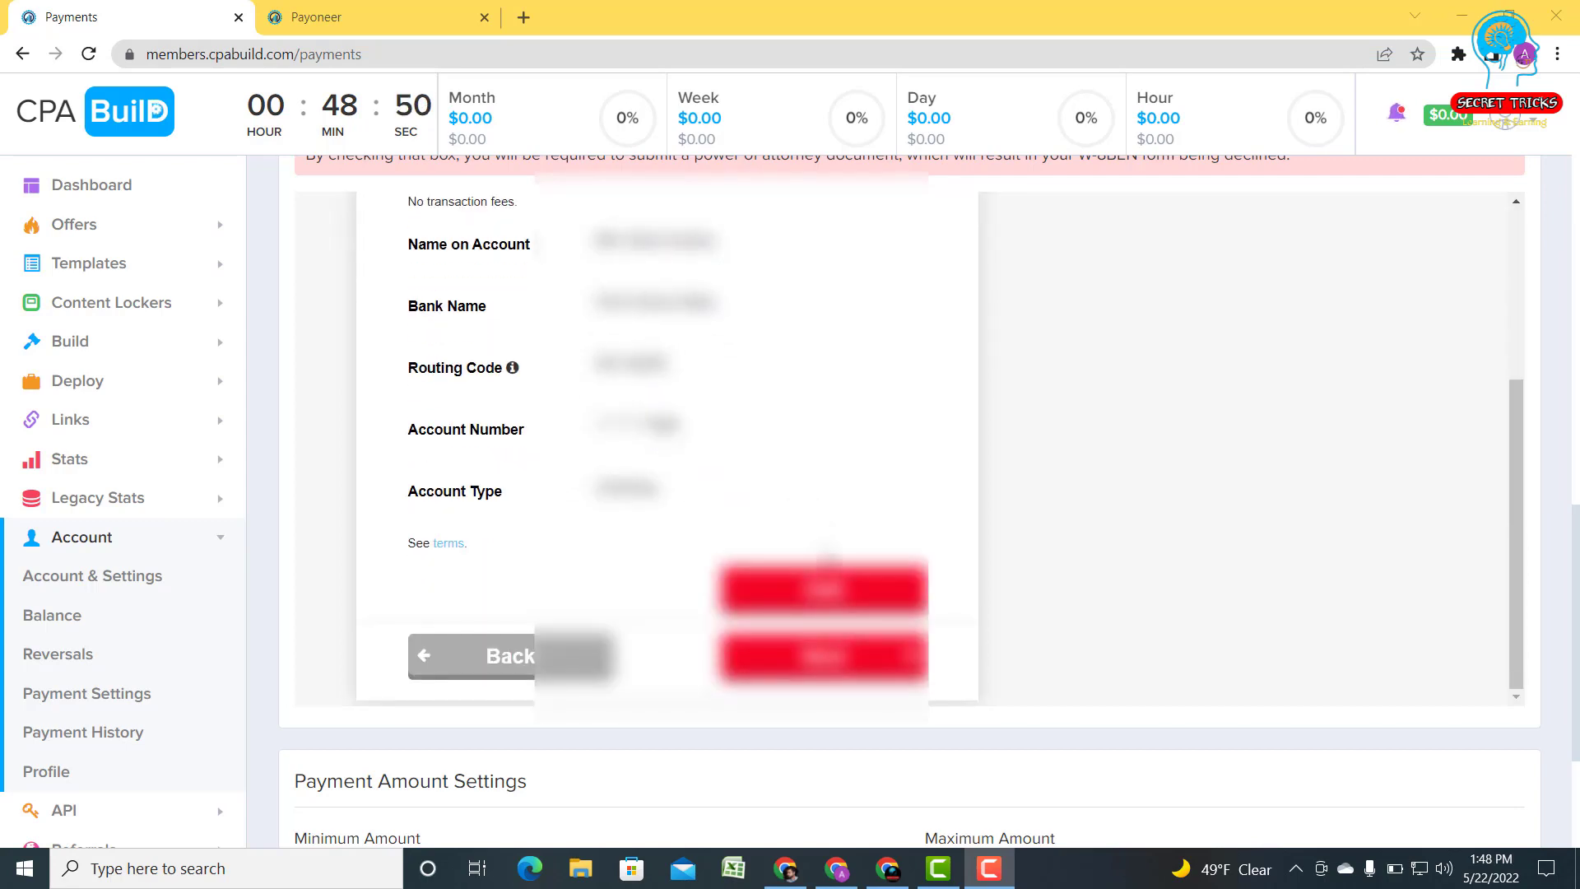
left_click(833, 658)
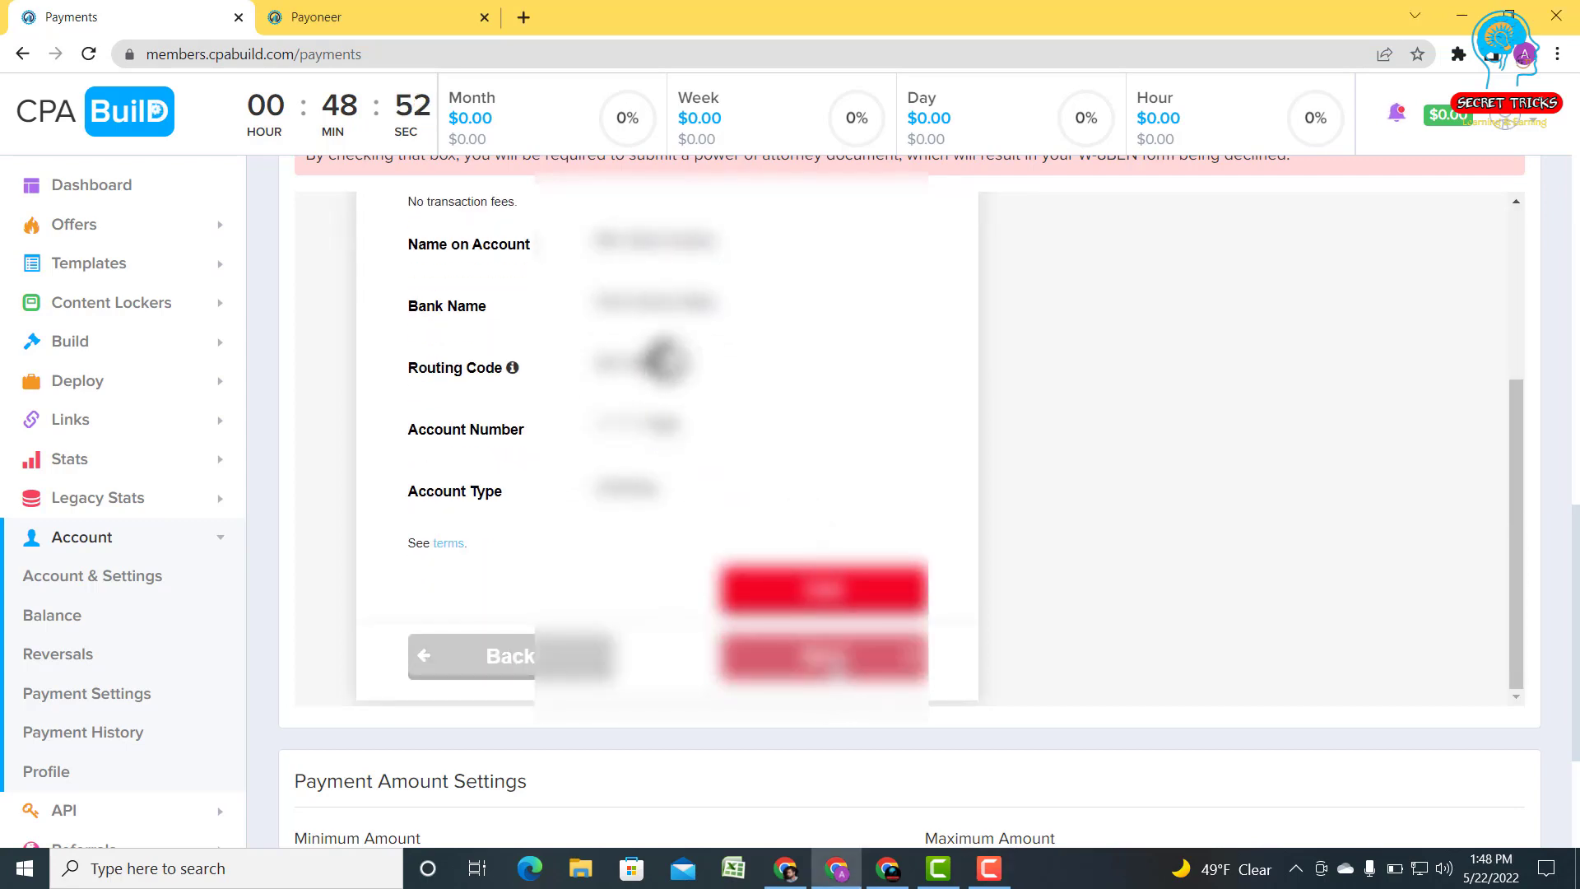
scroll(708, 524, "up", 3)
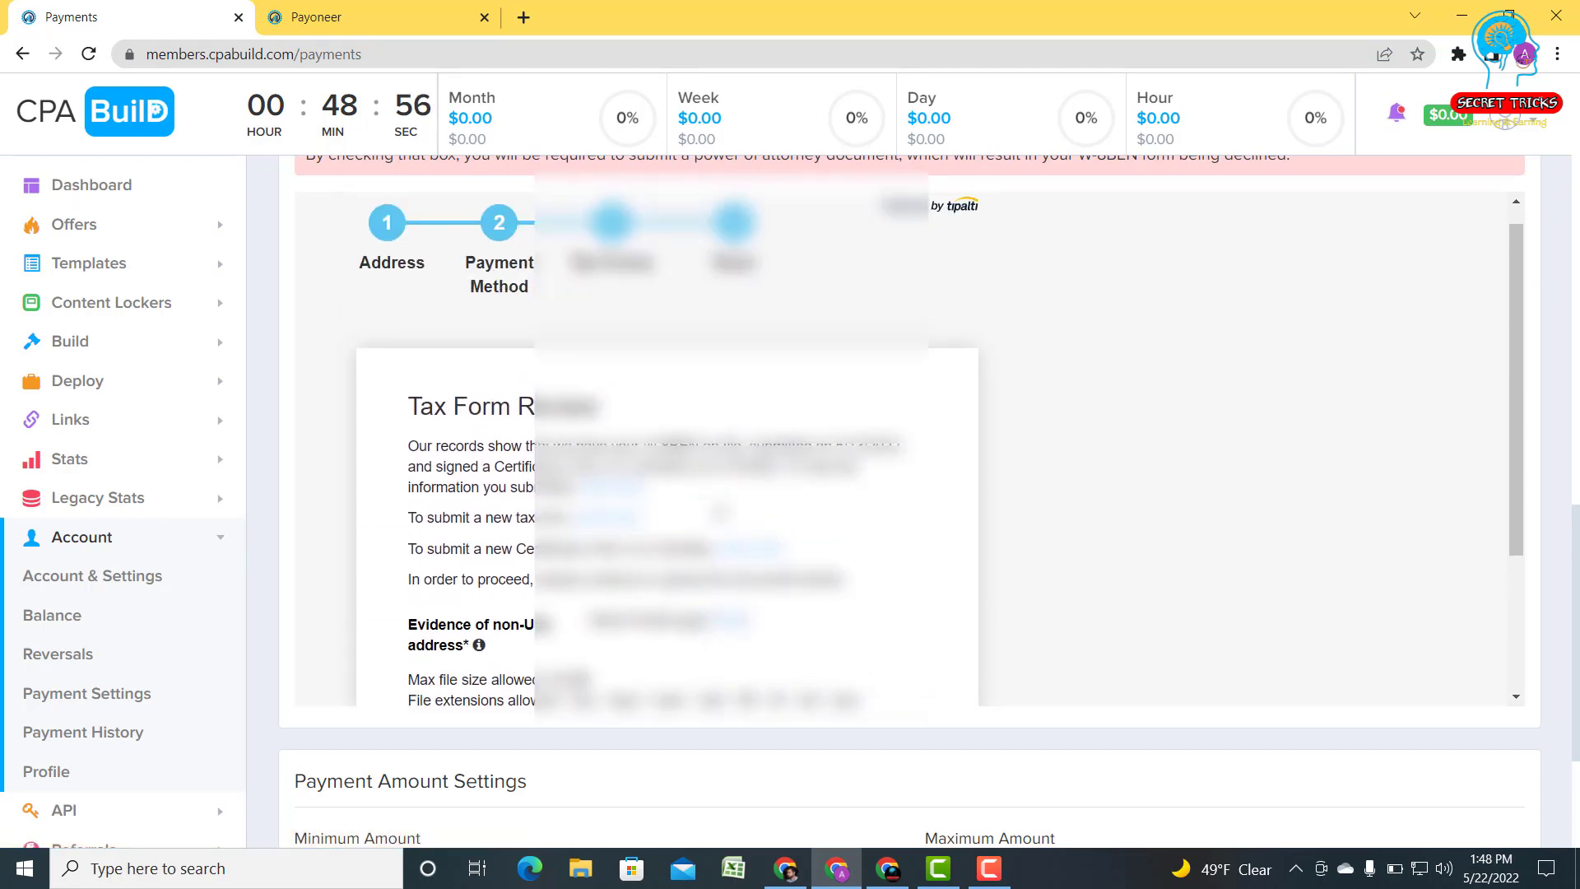
Step: Skim the Payoneer Instructions page from the introduction through the sample bank details to step 12 on payable status
left_click(329, 16)
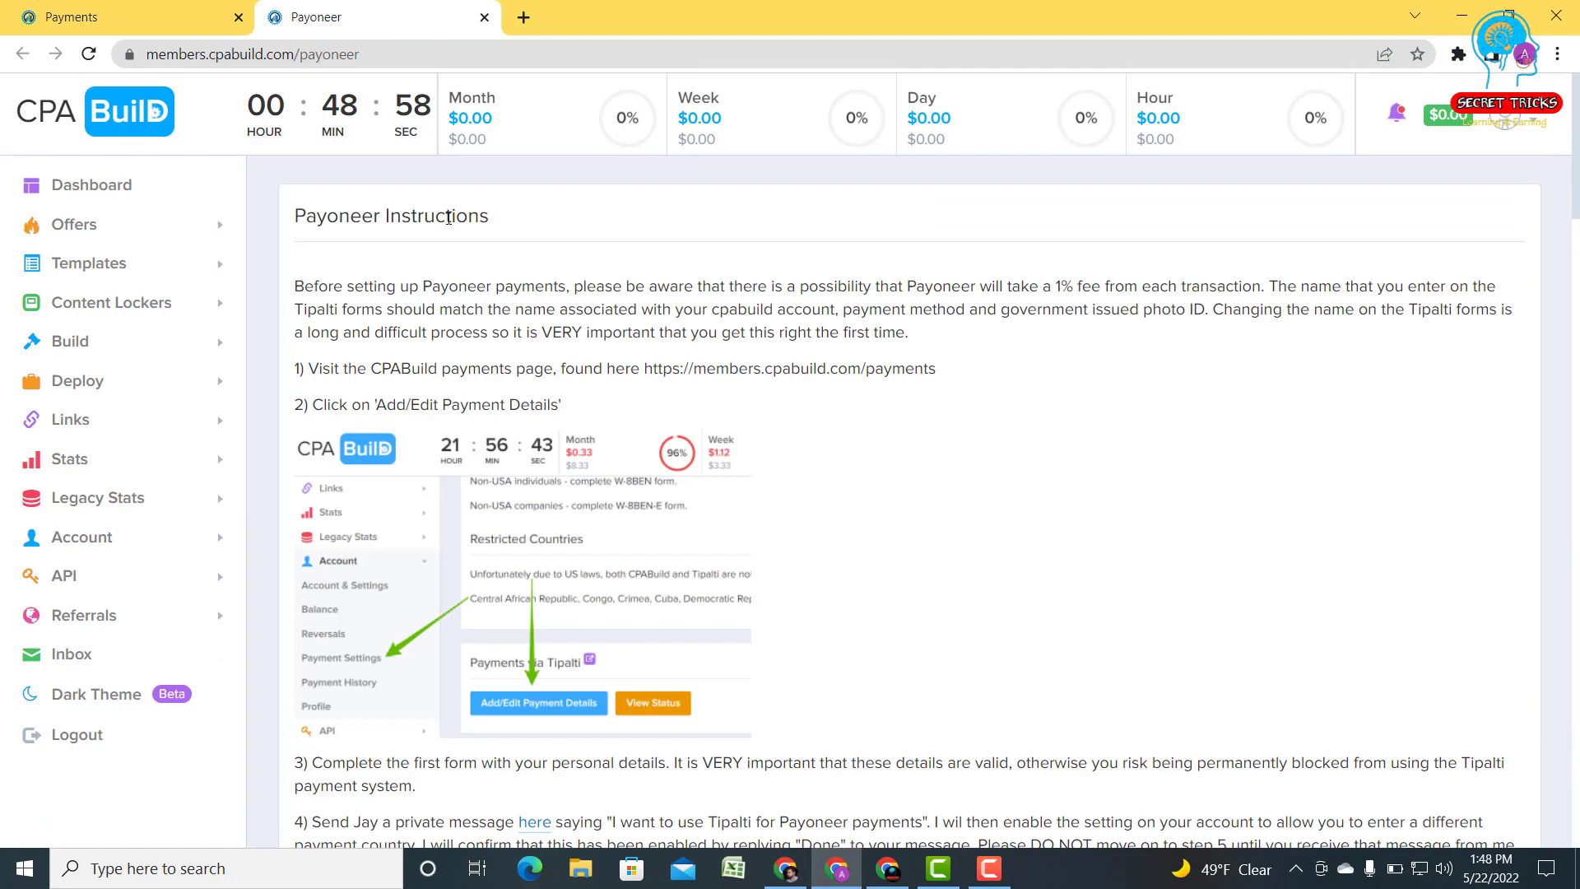
scroll(449, 217, "down", 20)
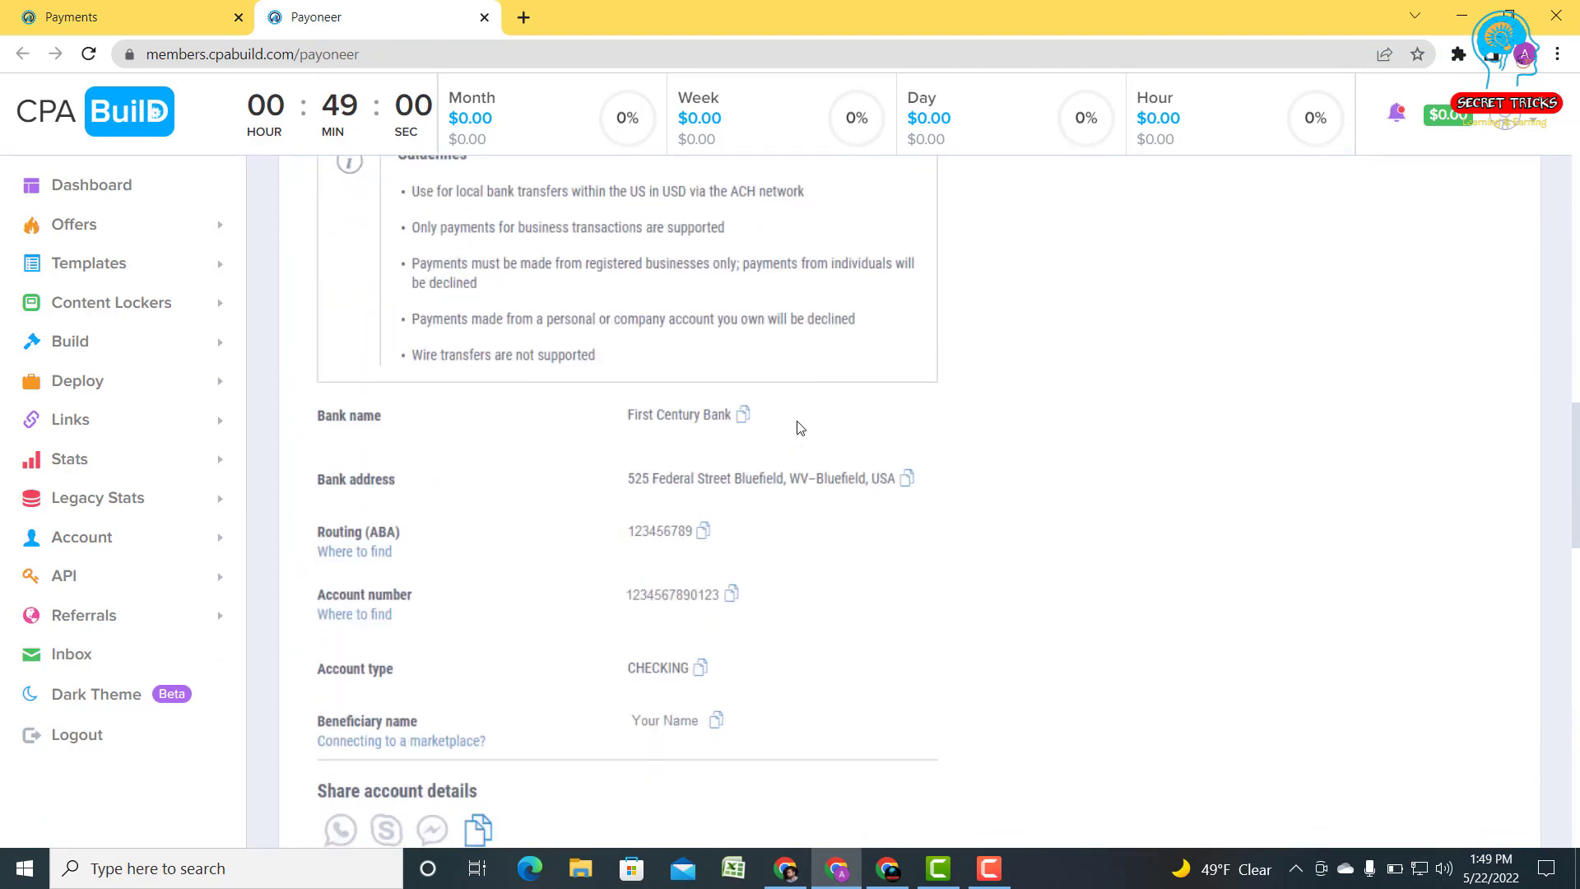
scroll(796, 427, "down", 20)
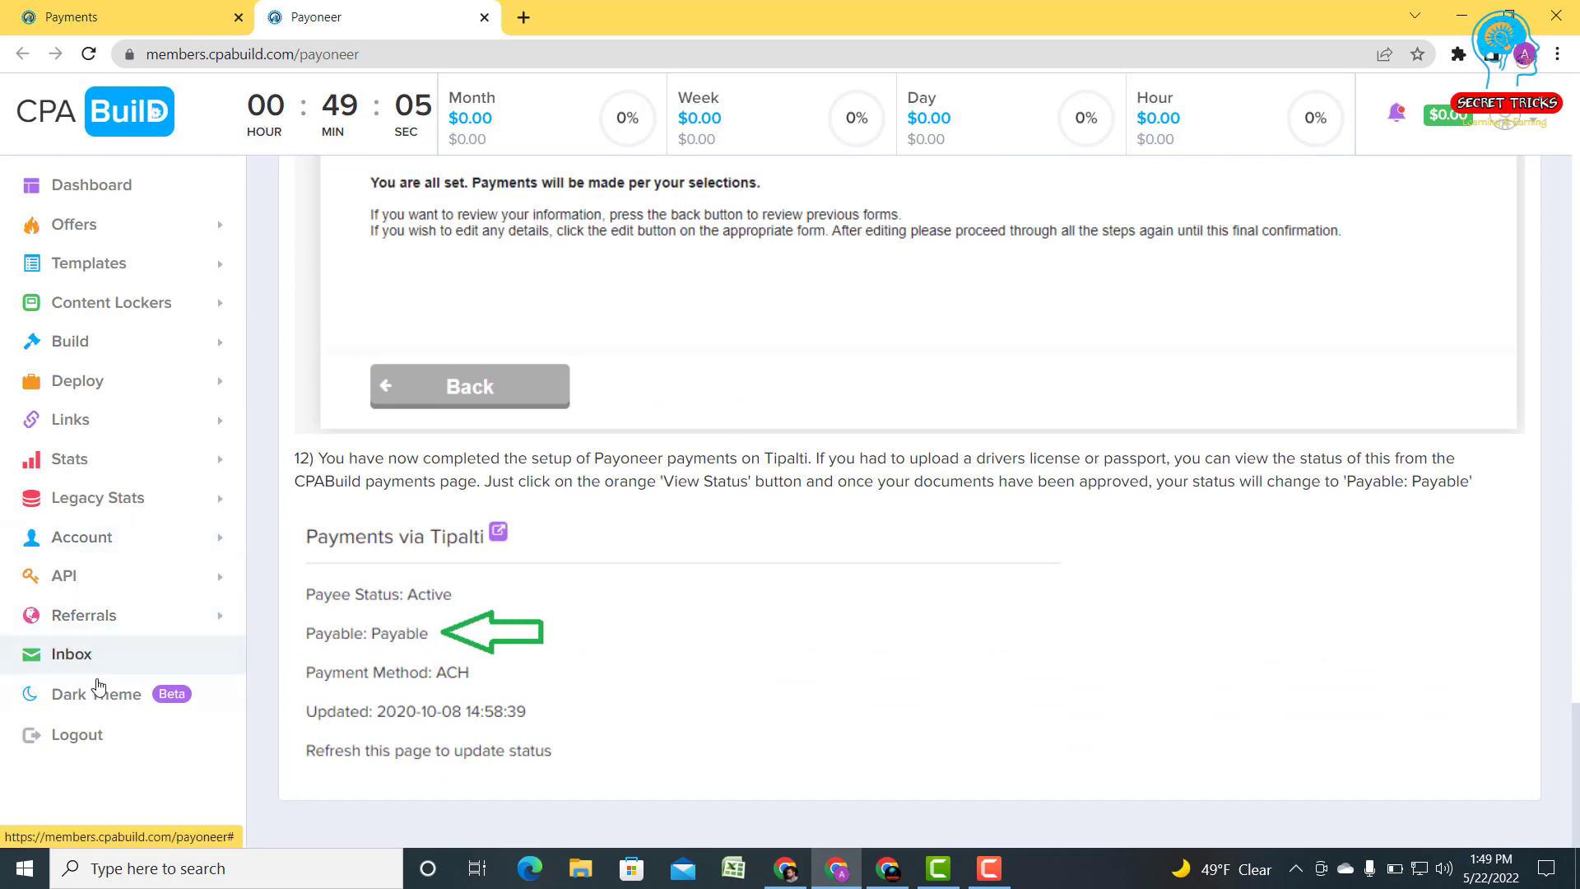
Step: Open the account's Payment Settings in place of the Payoneer guide and find the W-8BEN warning under Payments via Tipalti
left_click(112, 539)
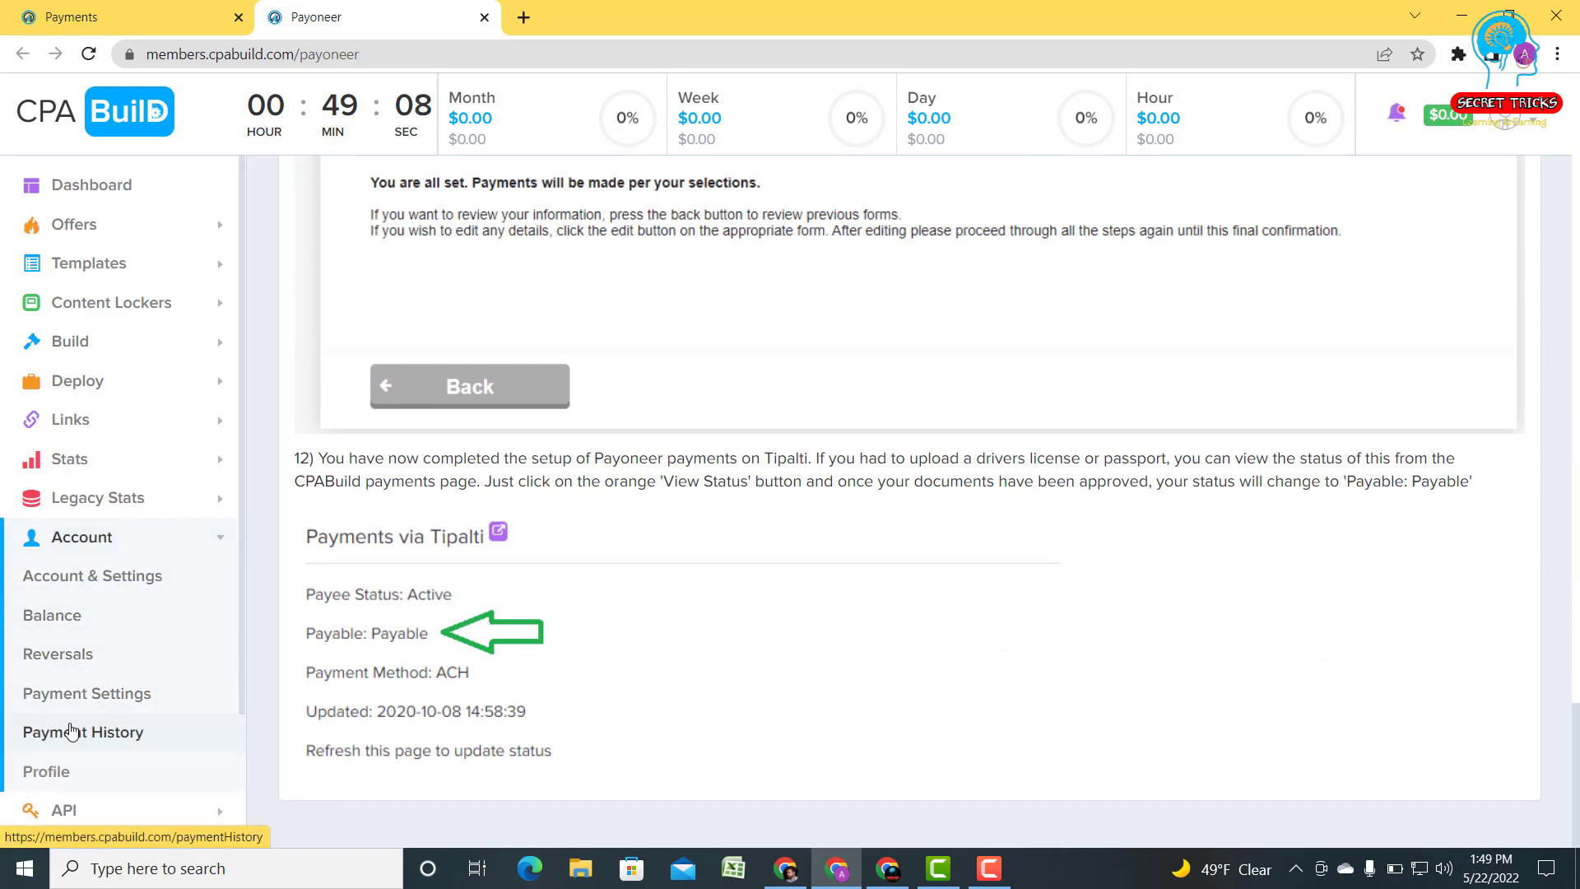
left_click(81, 701)
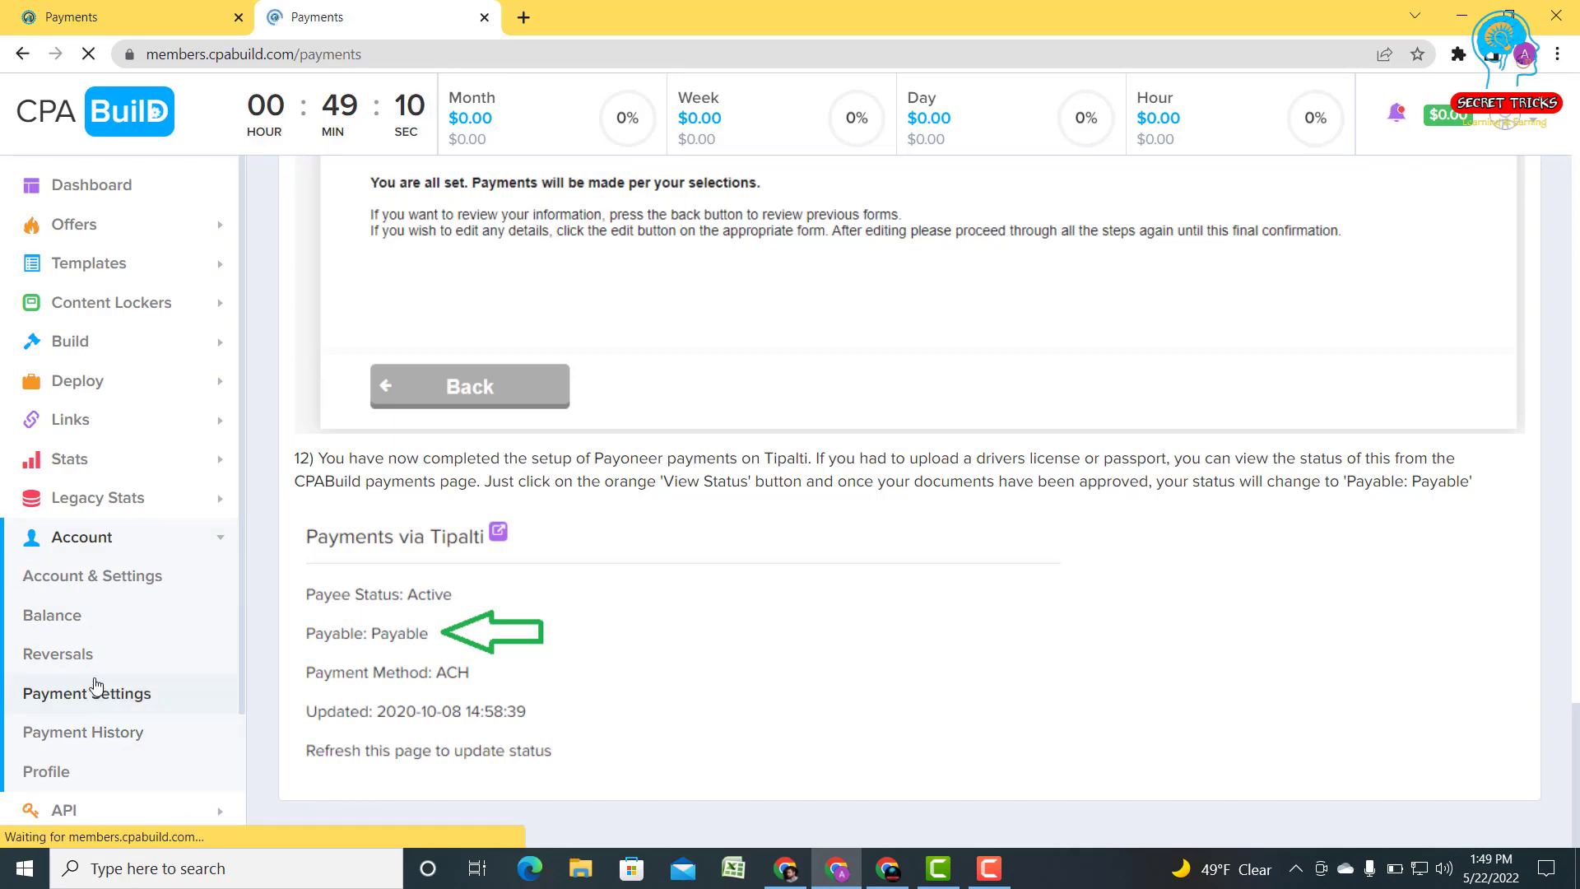
left_click(344, 12)
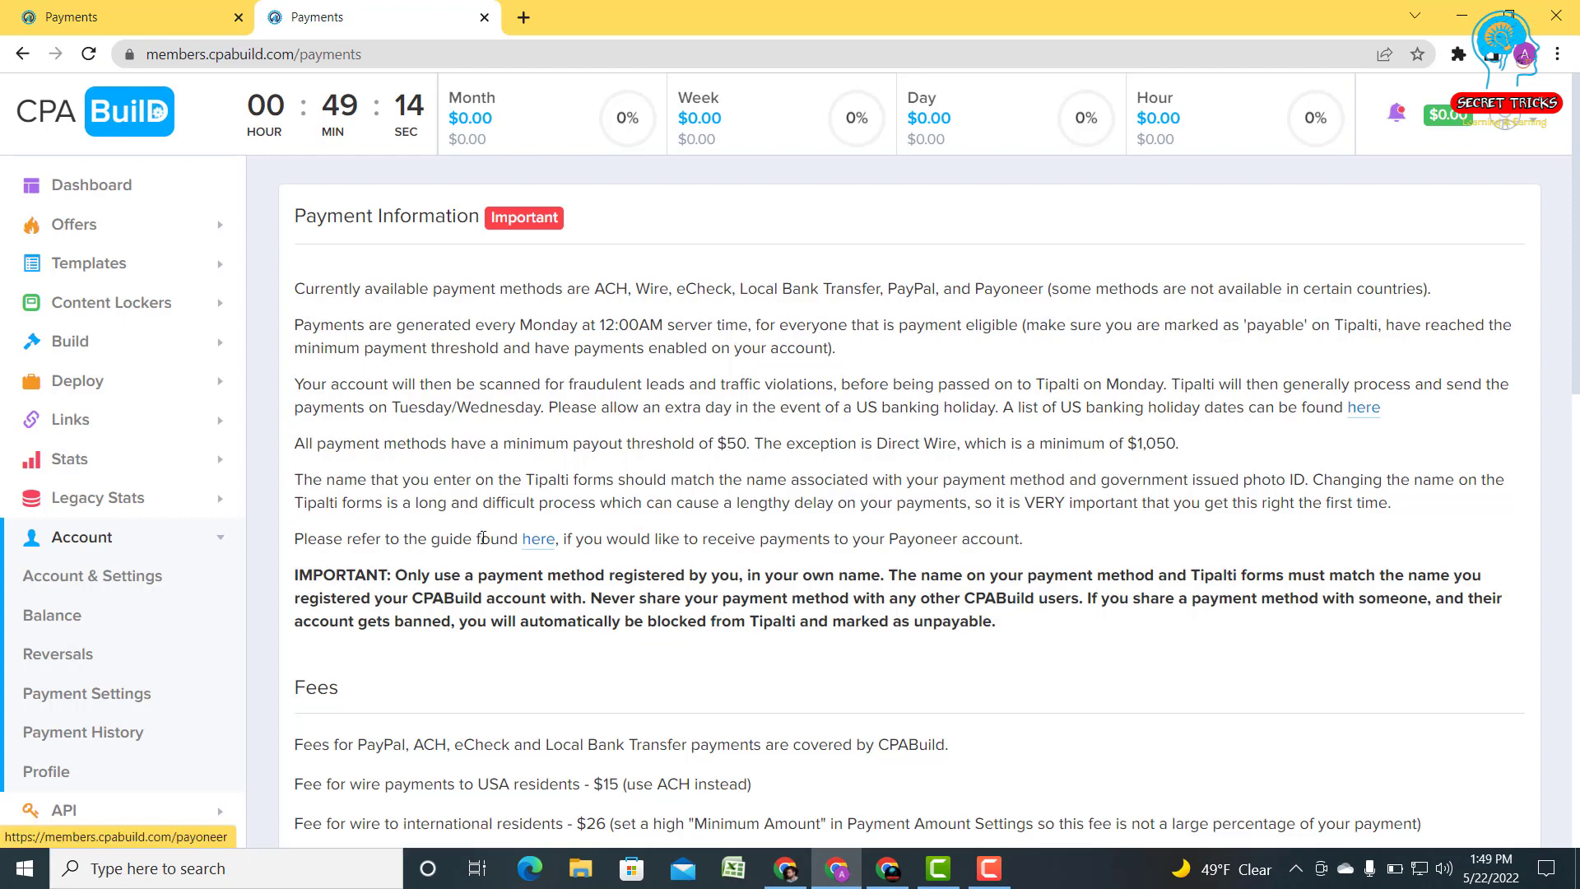
scroll(758, 518, "down", 10)
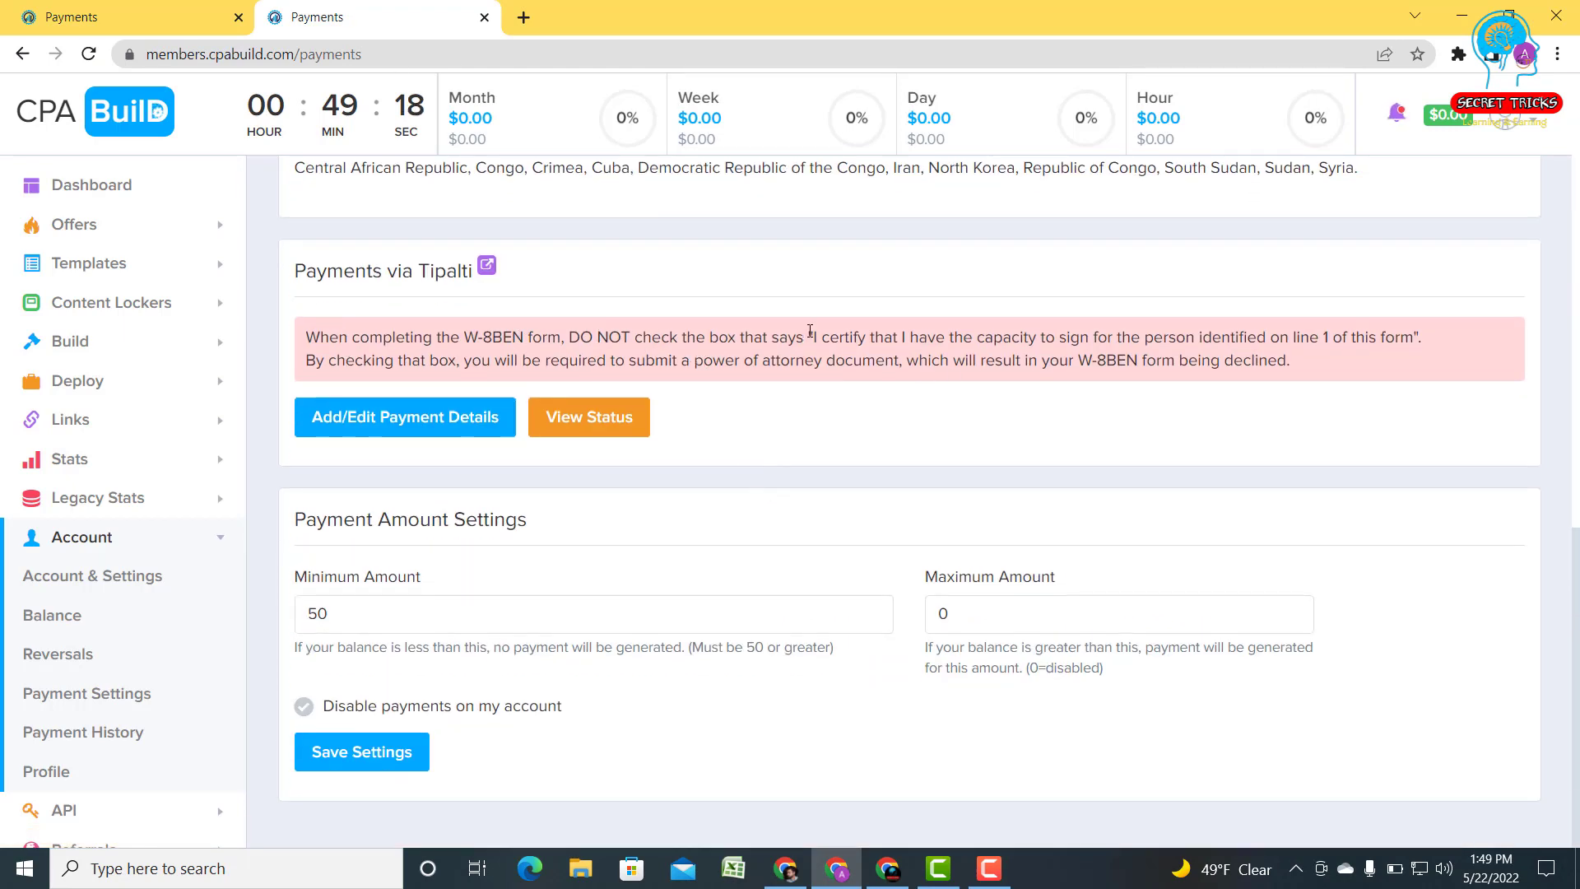
left_click_drag(808, 337, 1373, 376)
Step: Highlight W-8BEN in the Tax Form Review text, then return to the Payments via Tipalti warning to compare
left_click(132, 17)
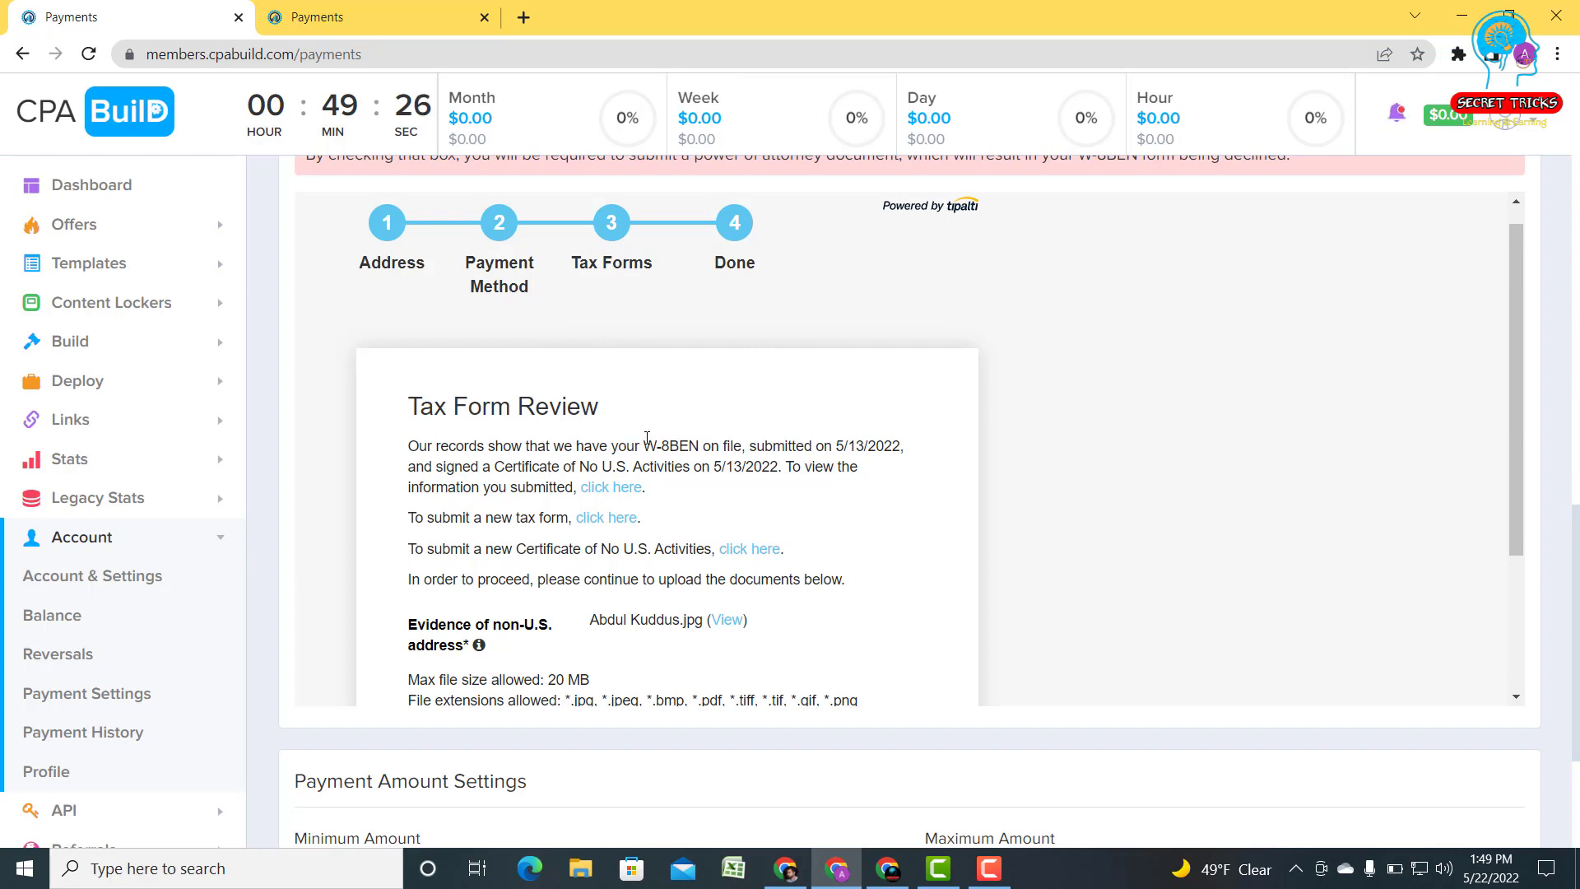
left_click_drag(643, 445, 697, 443)
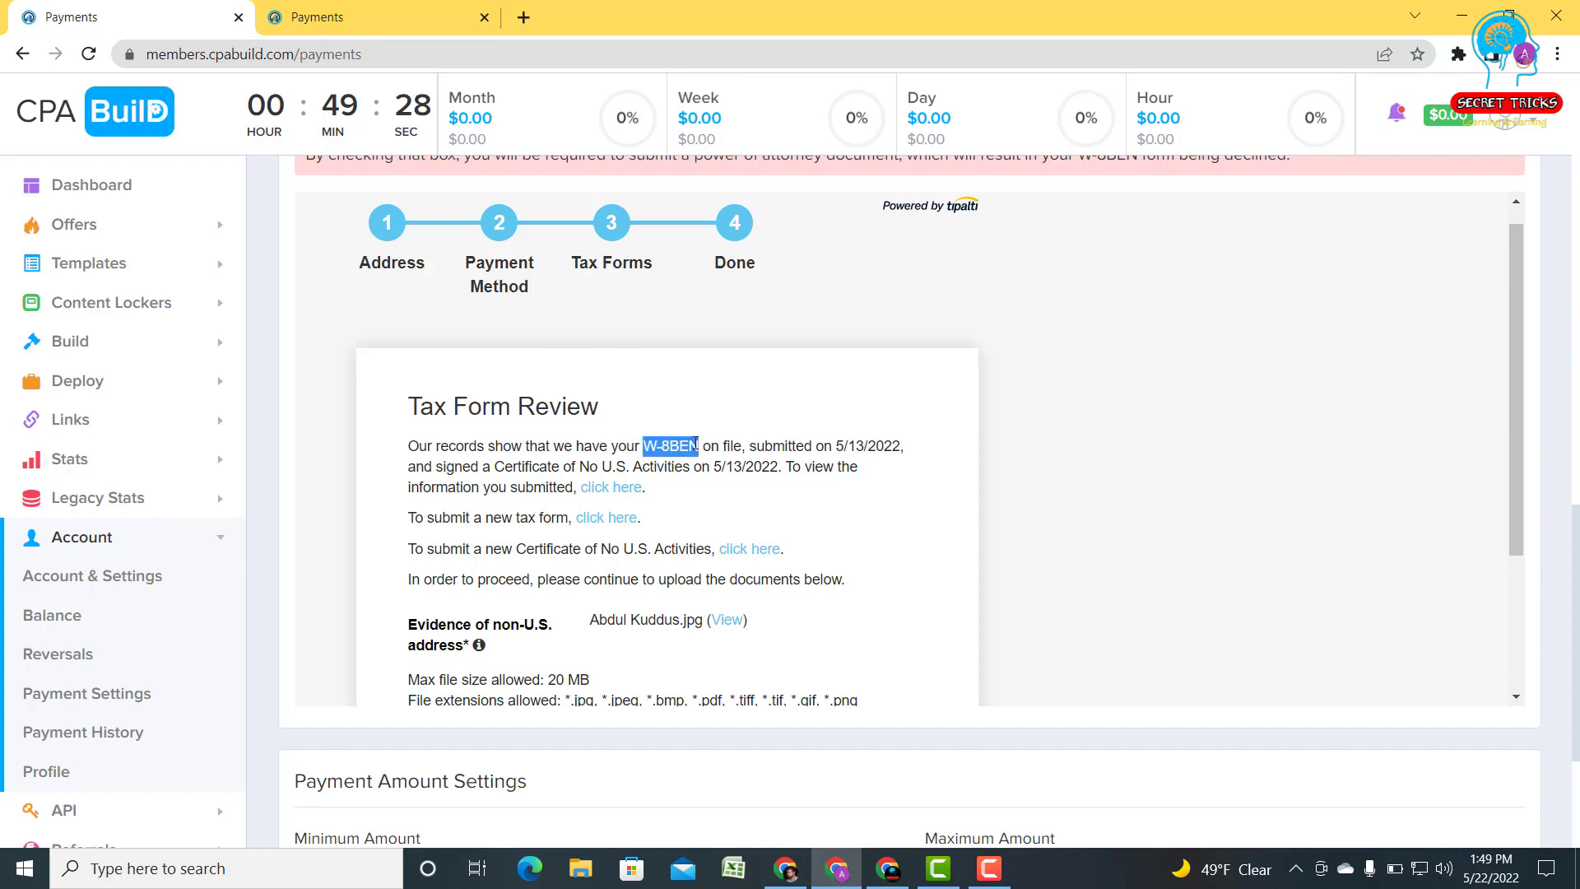
left_click(697, 443)
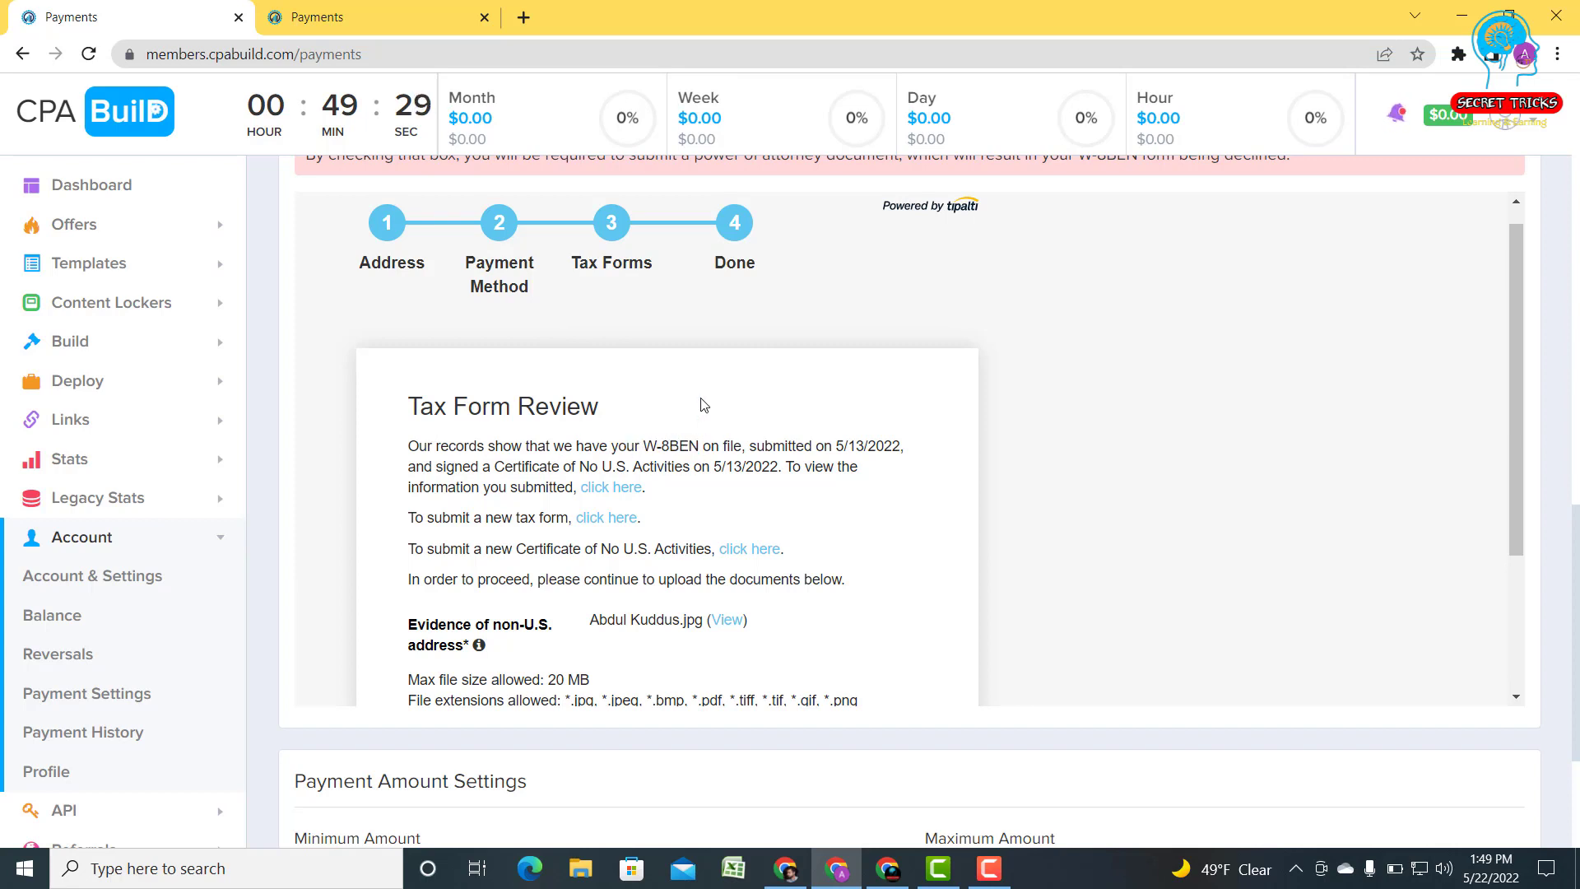
left_click(402, 15)
left_click(924, 381)
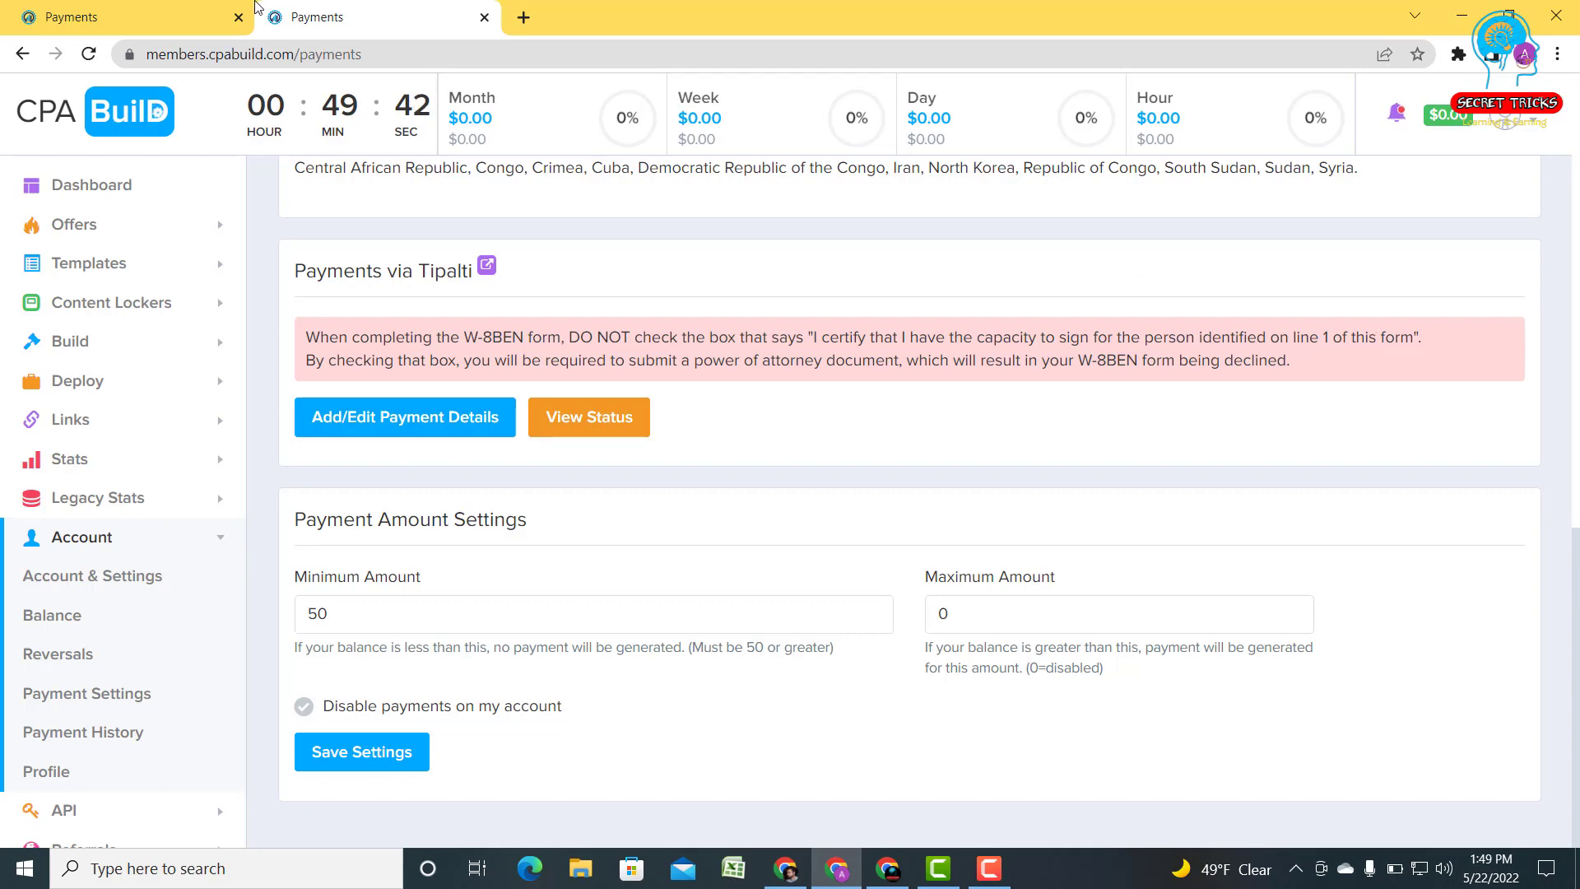
Step: Check the Tipalti form's stages, then highlight the entire W-8BEN warning under Payments via Tipalti for reading
left_click(205, 16)
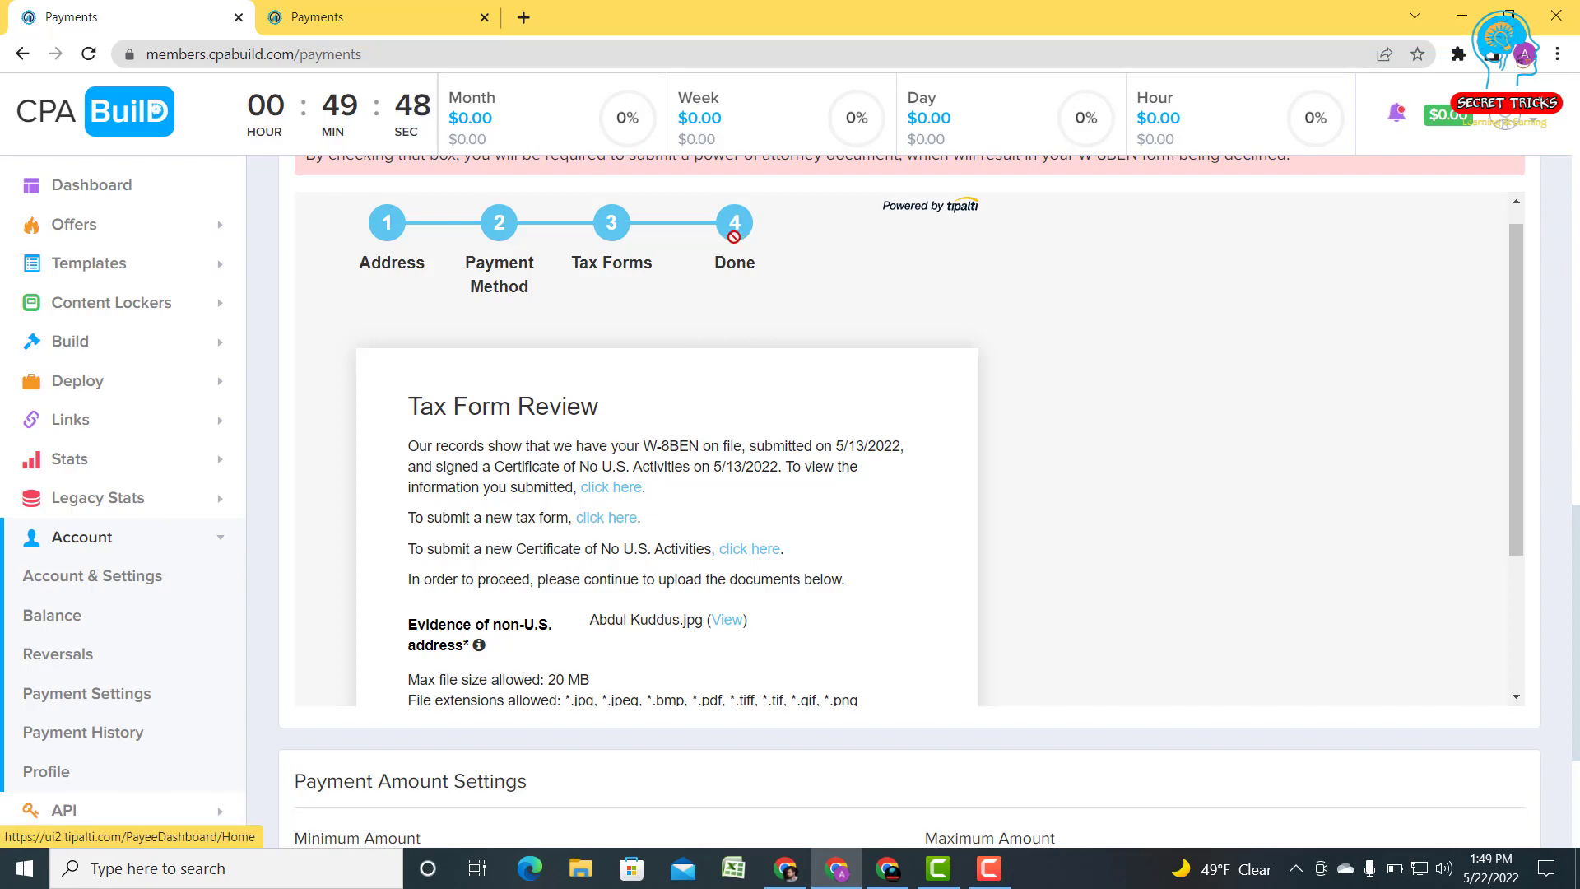
left_click(360, 24)
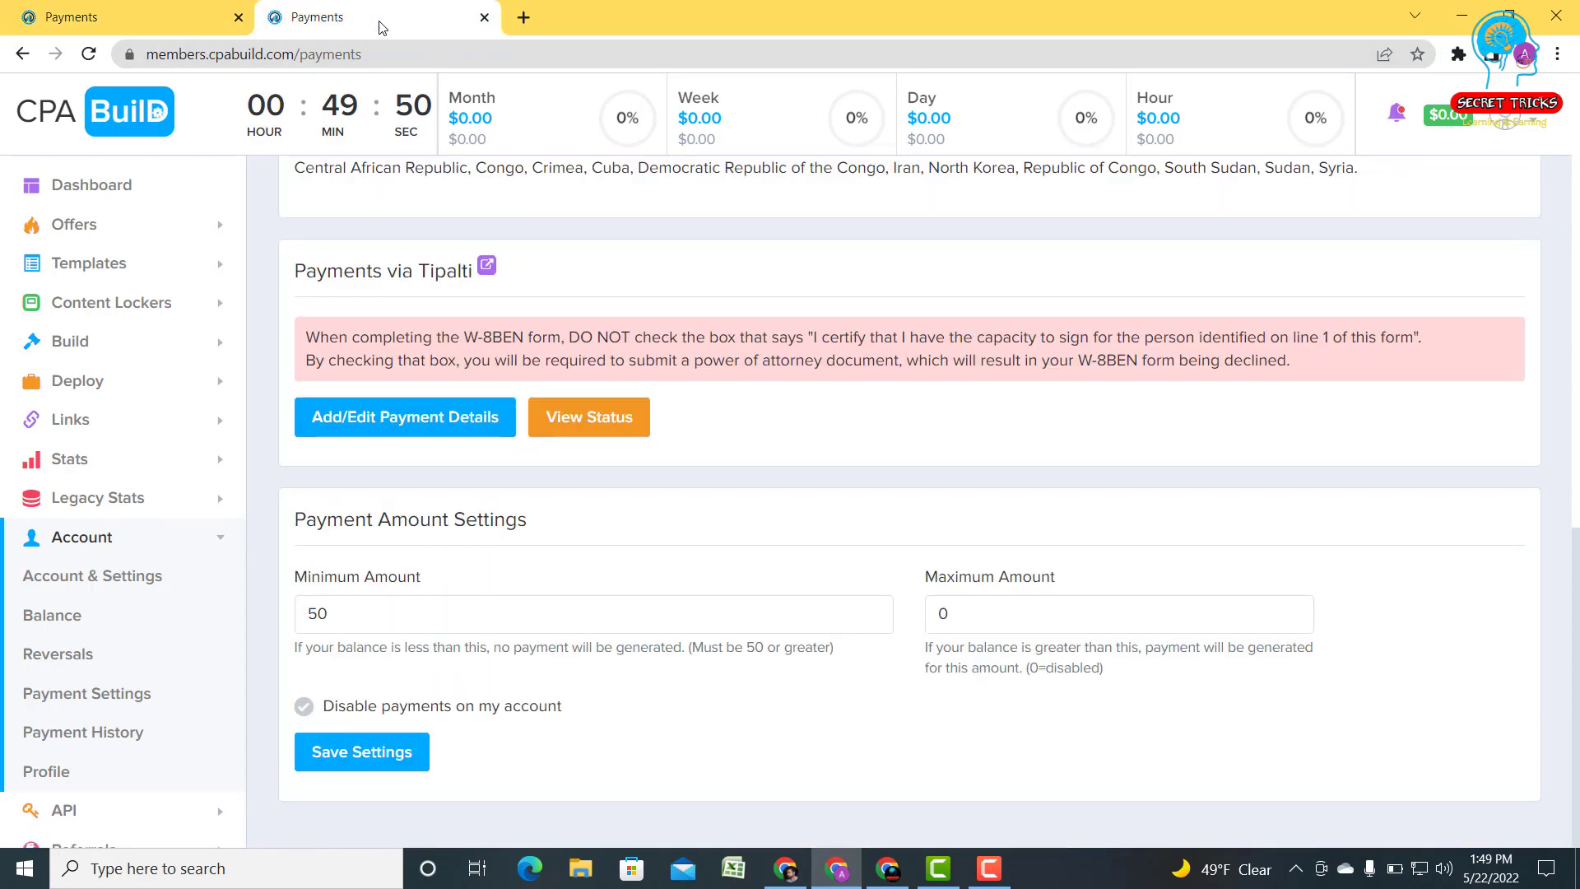
scroll(569, 451, "up", 2)
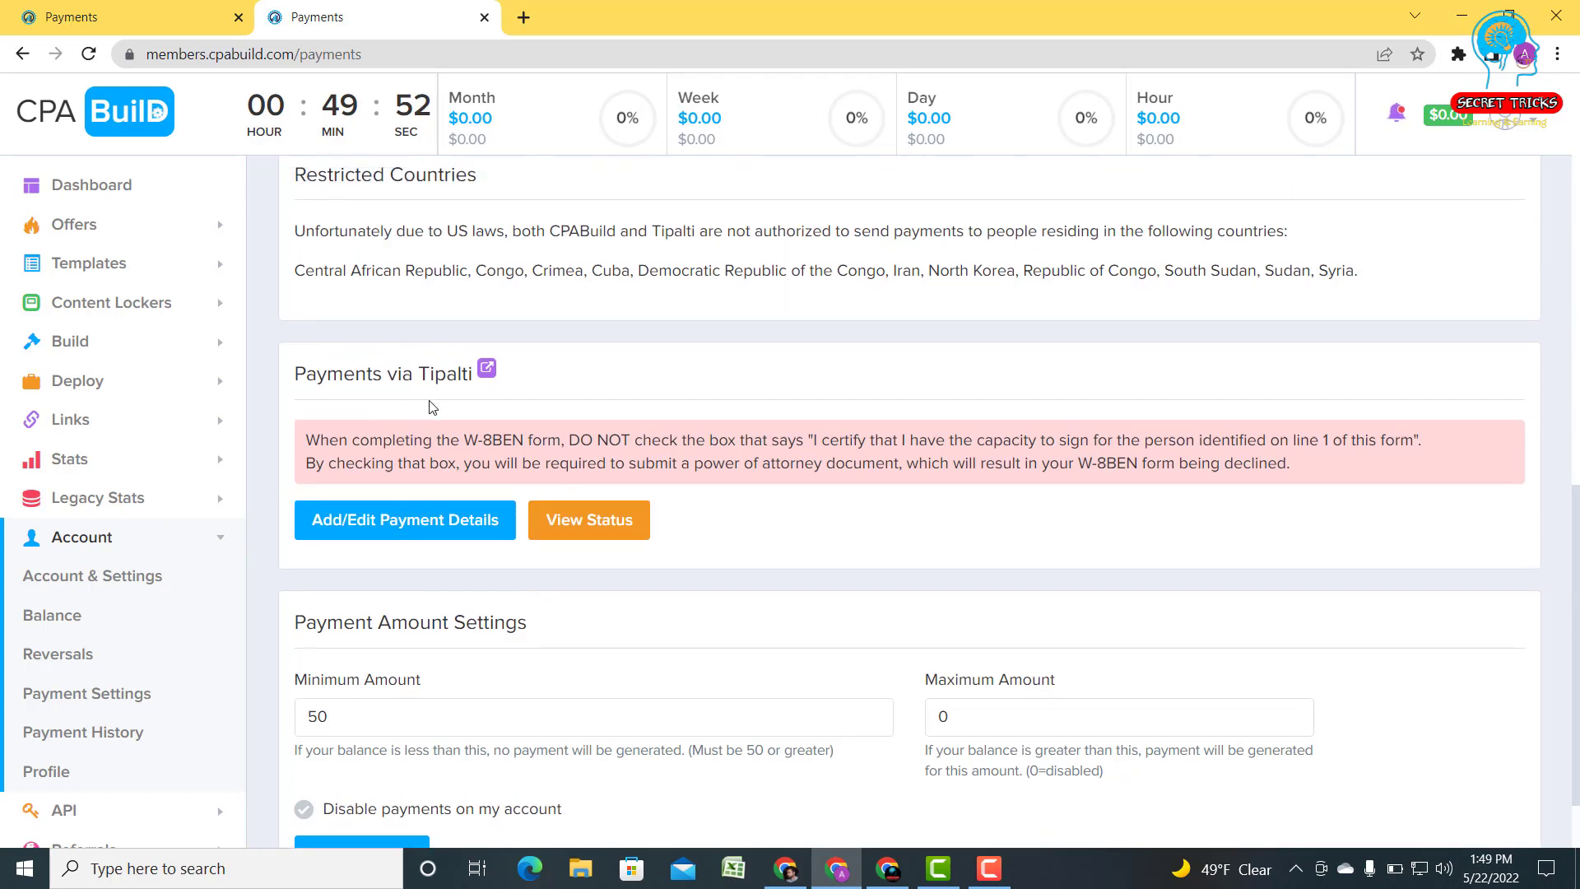
left_click_drag(1294, 463, 294, 441)
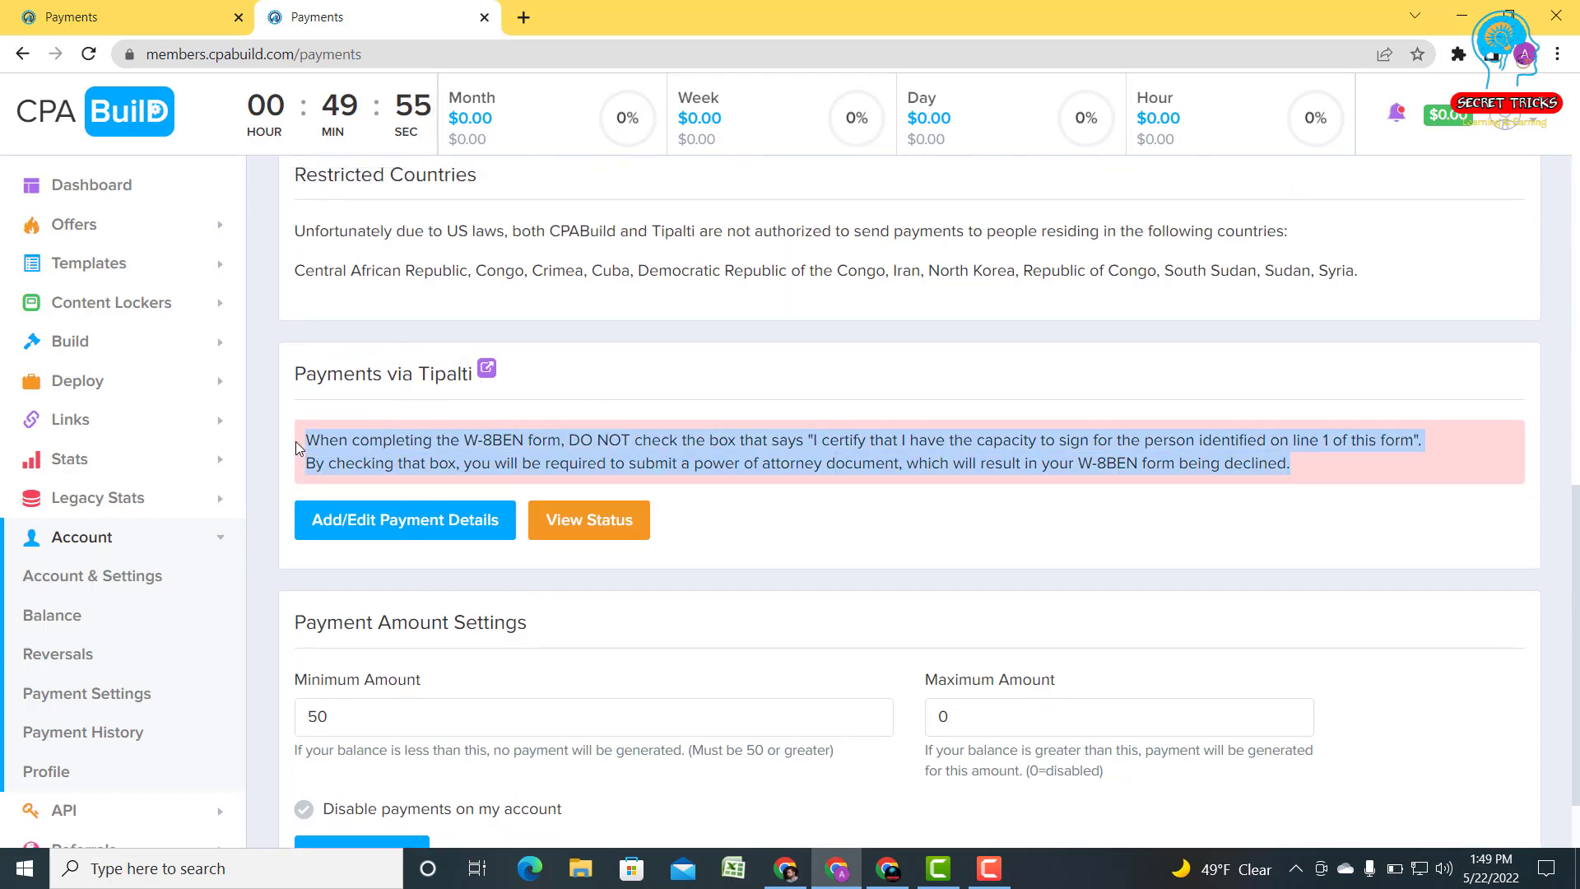
left_click(607, 377)
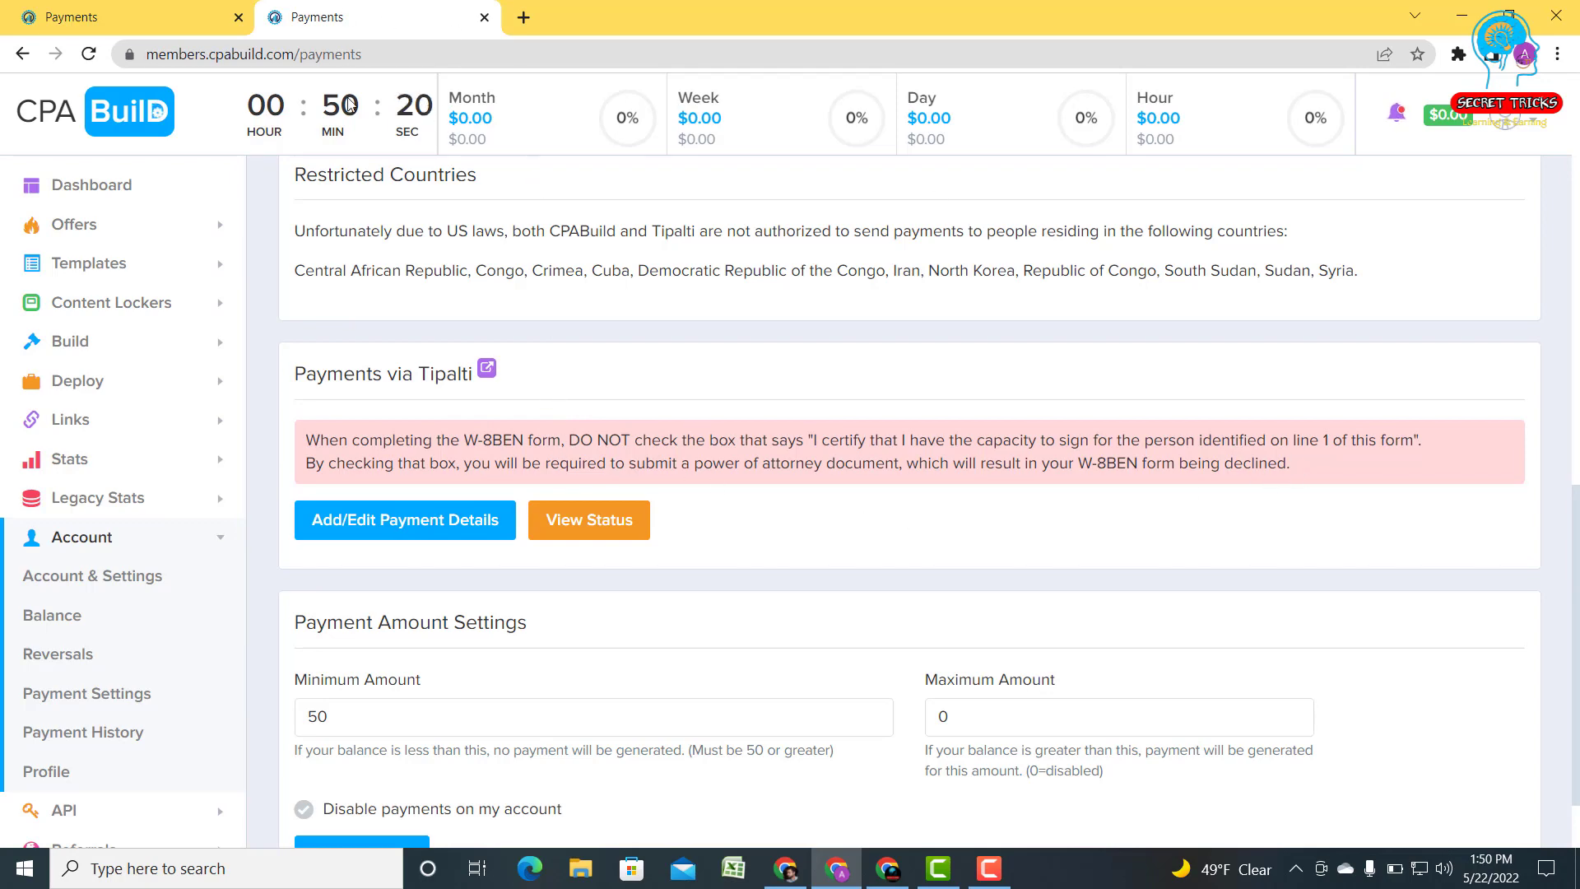
Step: Return to the Tax Form Review, highlight its W-8BEN mention again, and go back to the Payments via Tipalti section
left_click(224, 16)
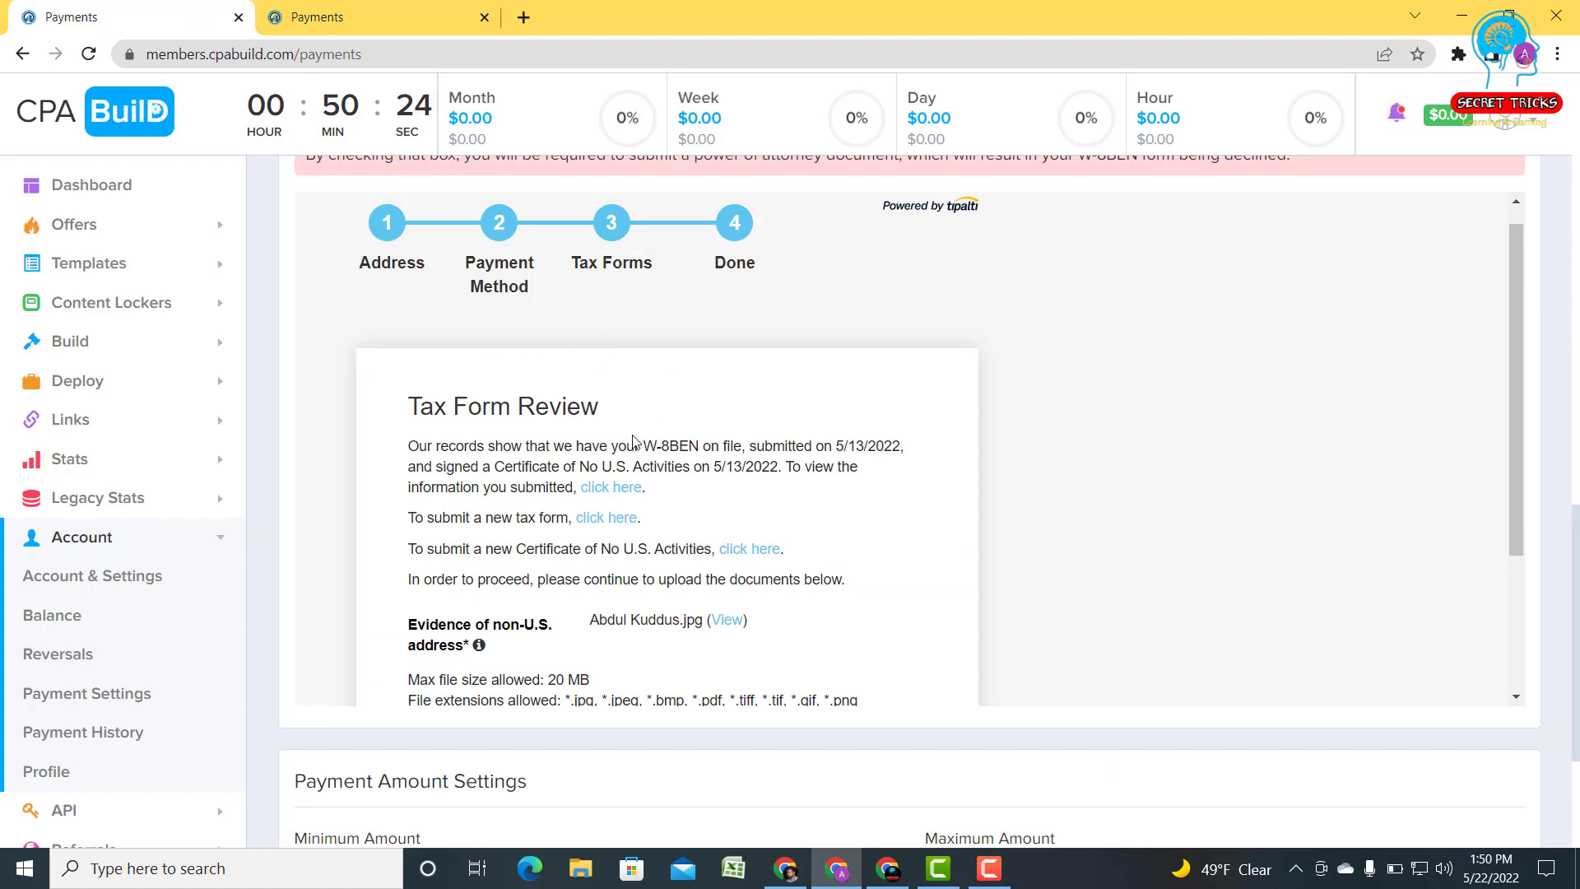
left_click_drag(644, 445, 711, 451)
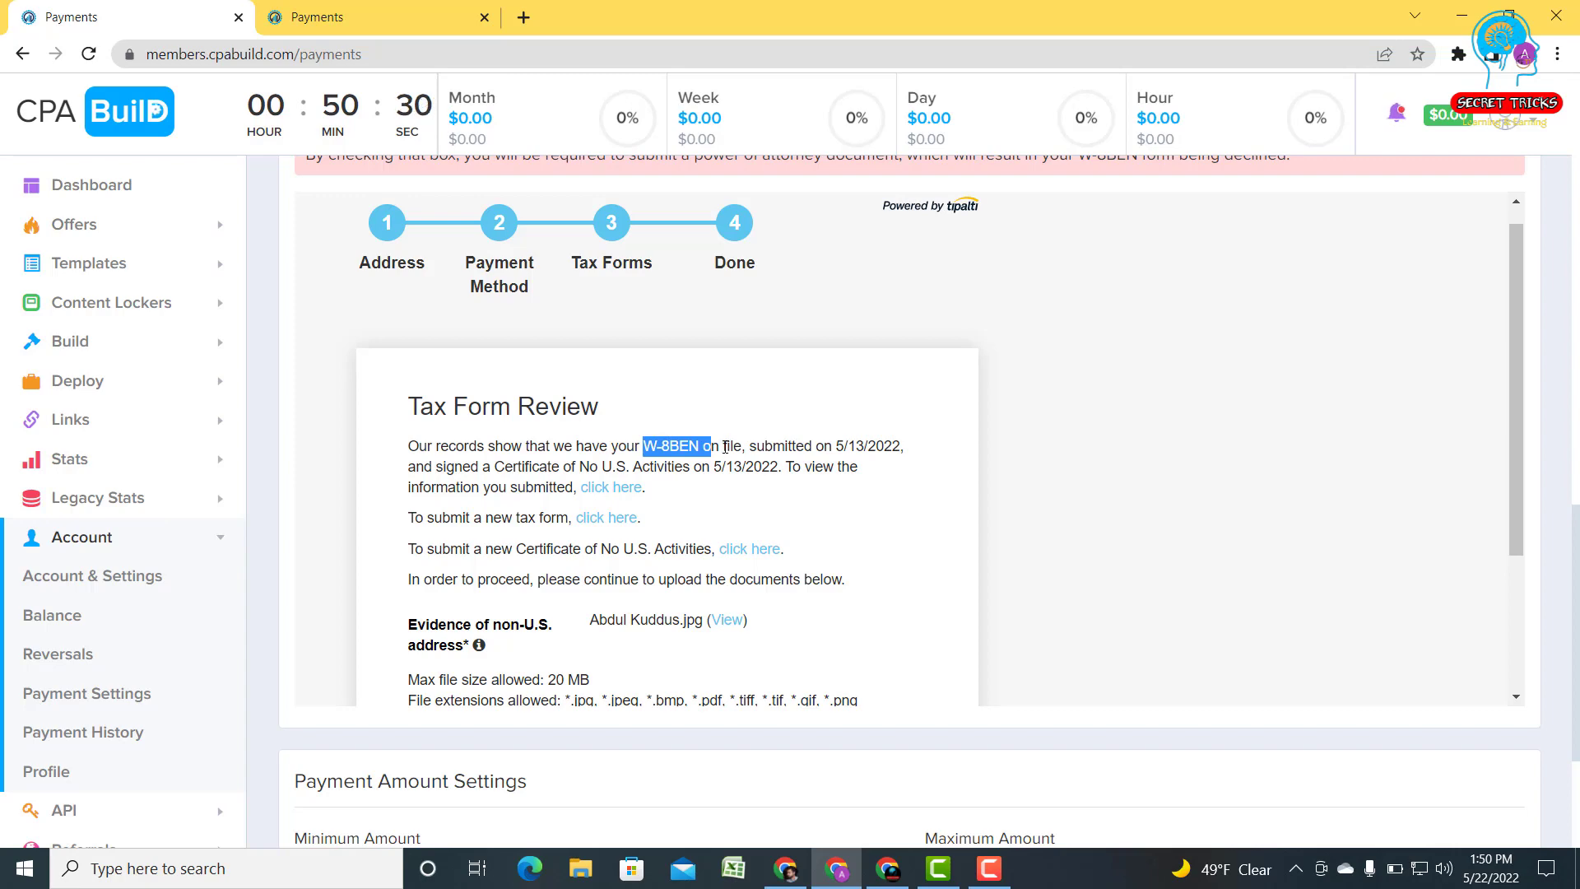
left_click(839, 508)
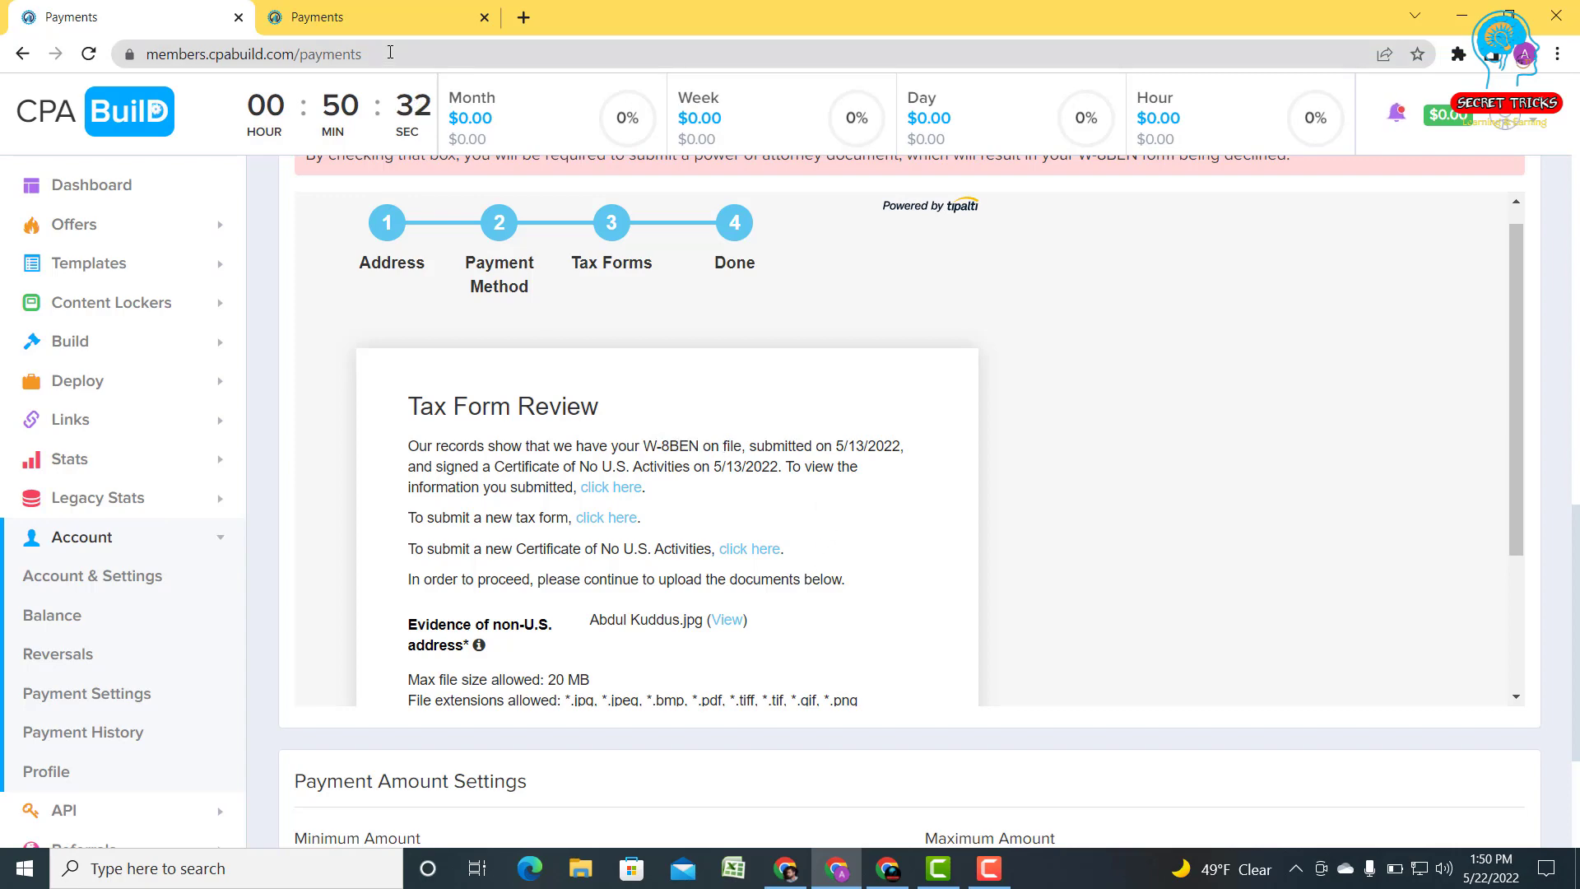
left_click(392, 17)
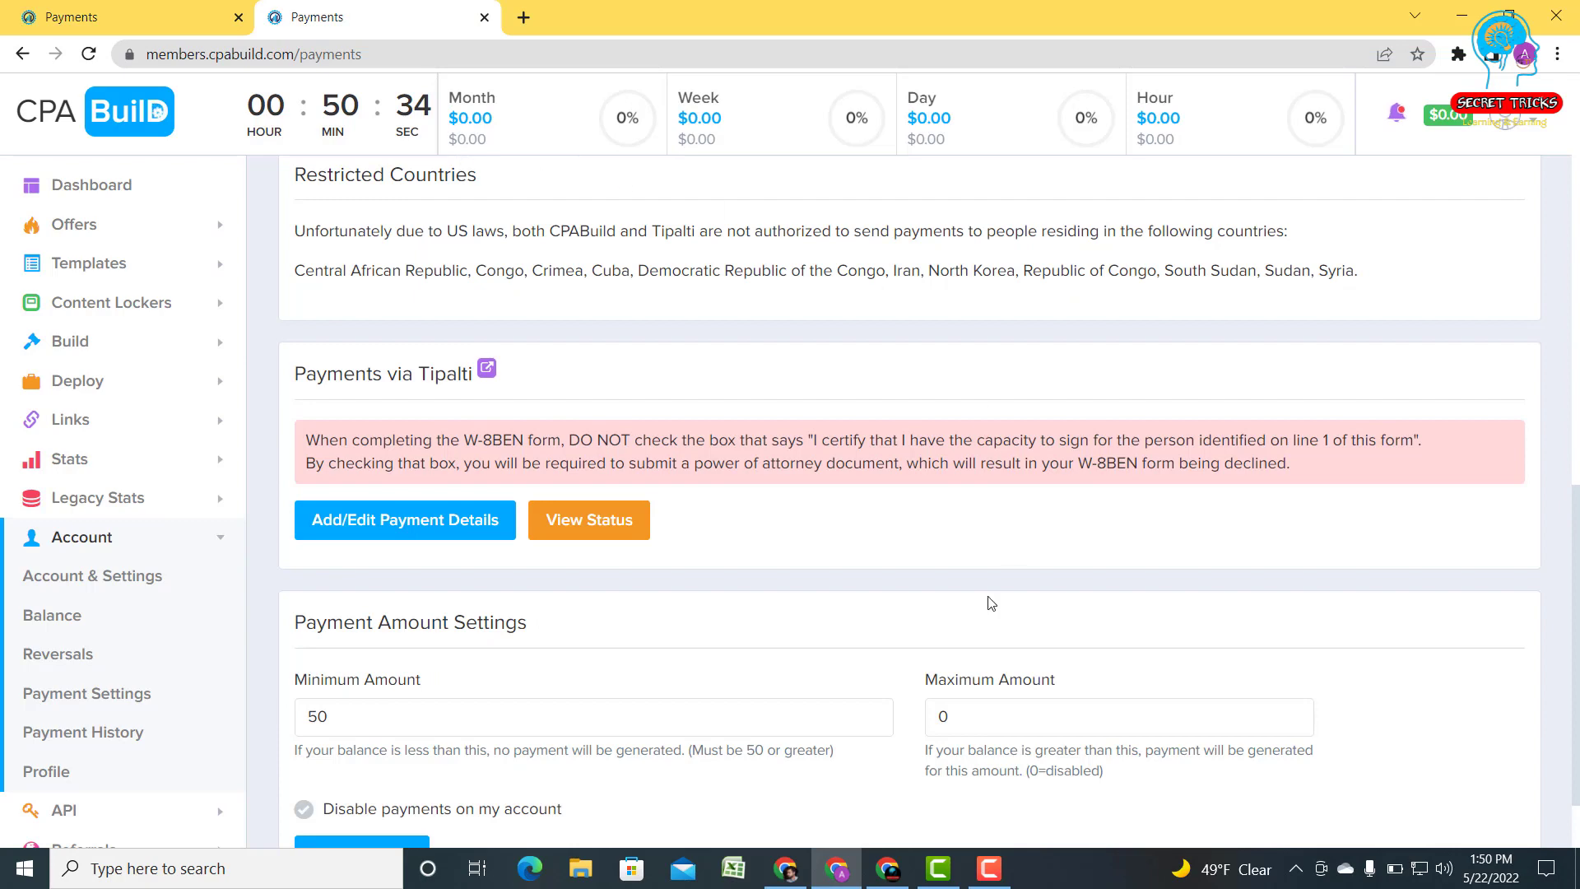
Step: Switch to YouTube to view the Secret Tricks channel's uploaded videos, then return to CPABuild's Tax Form Review
mouse_move(885, 872)
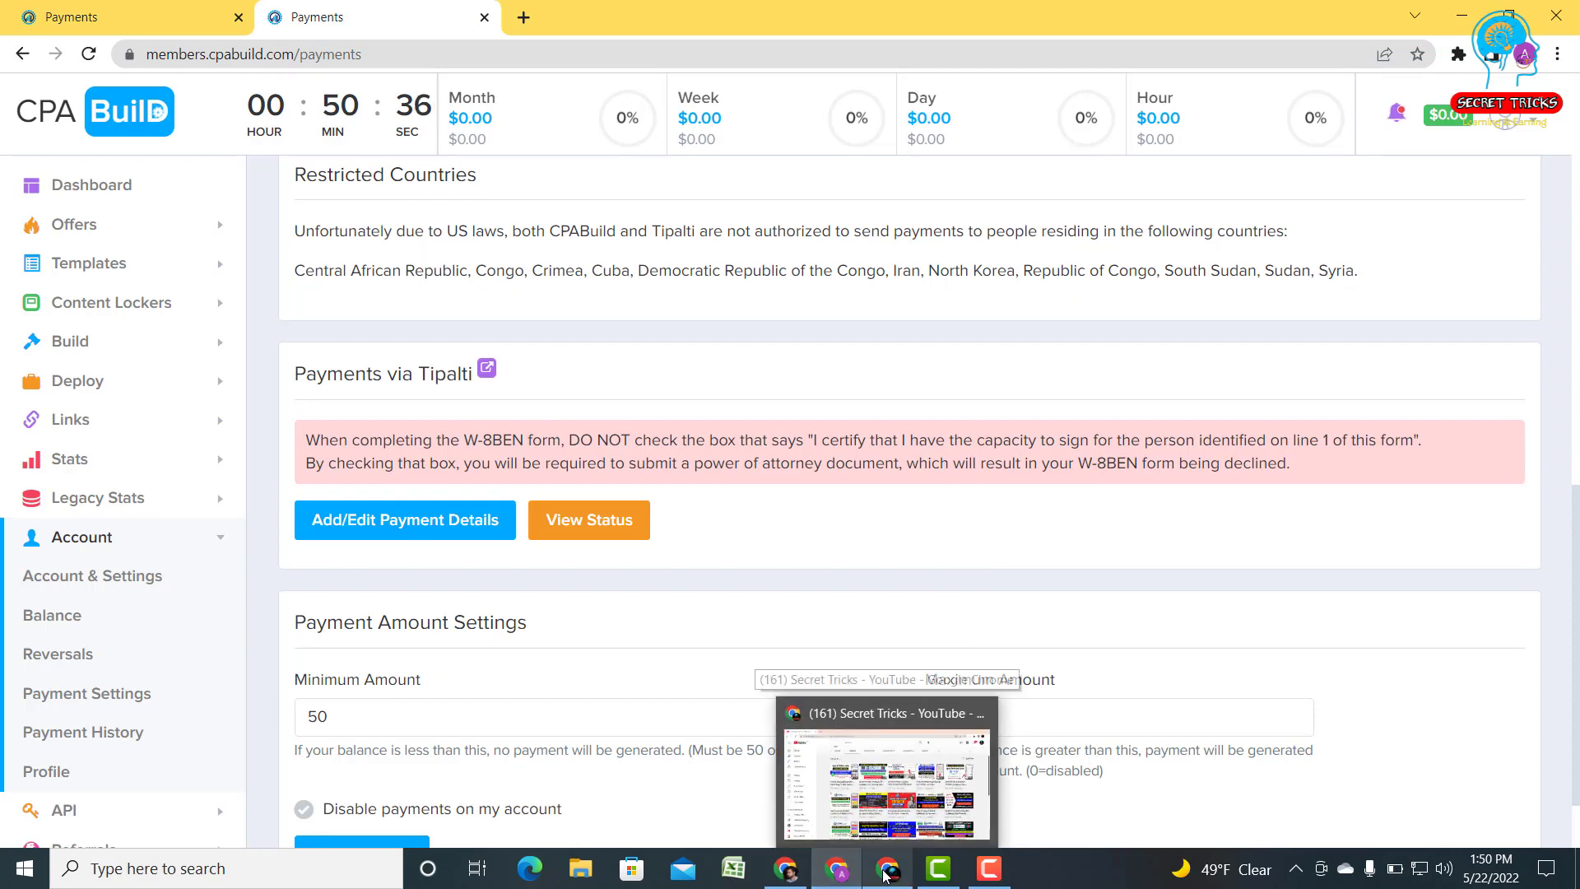
left_click(885, 873)
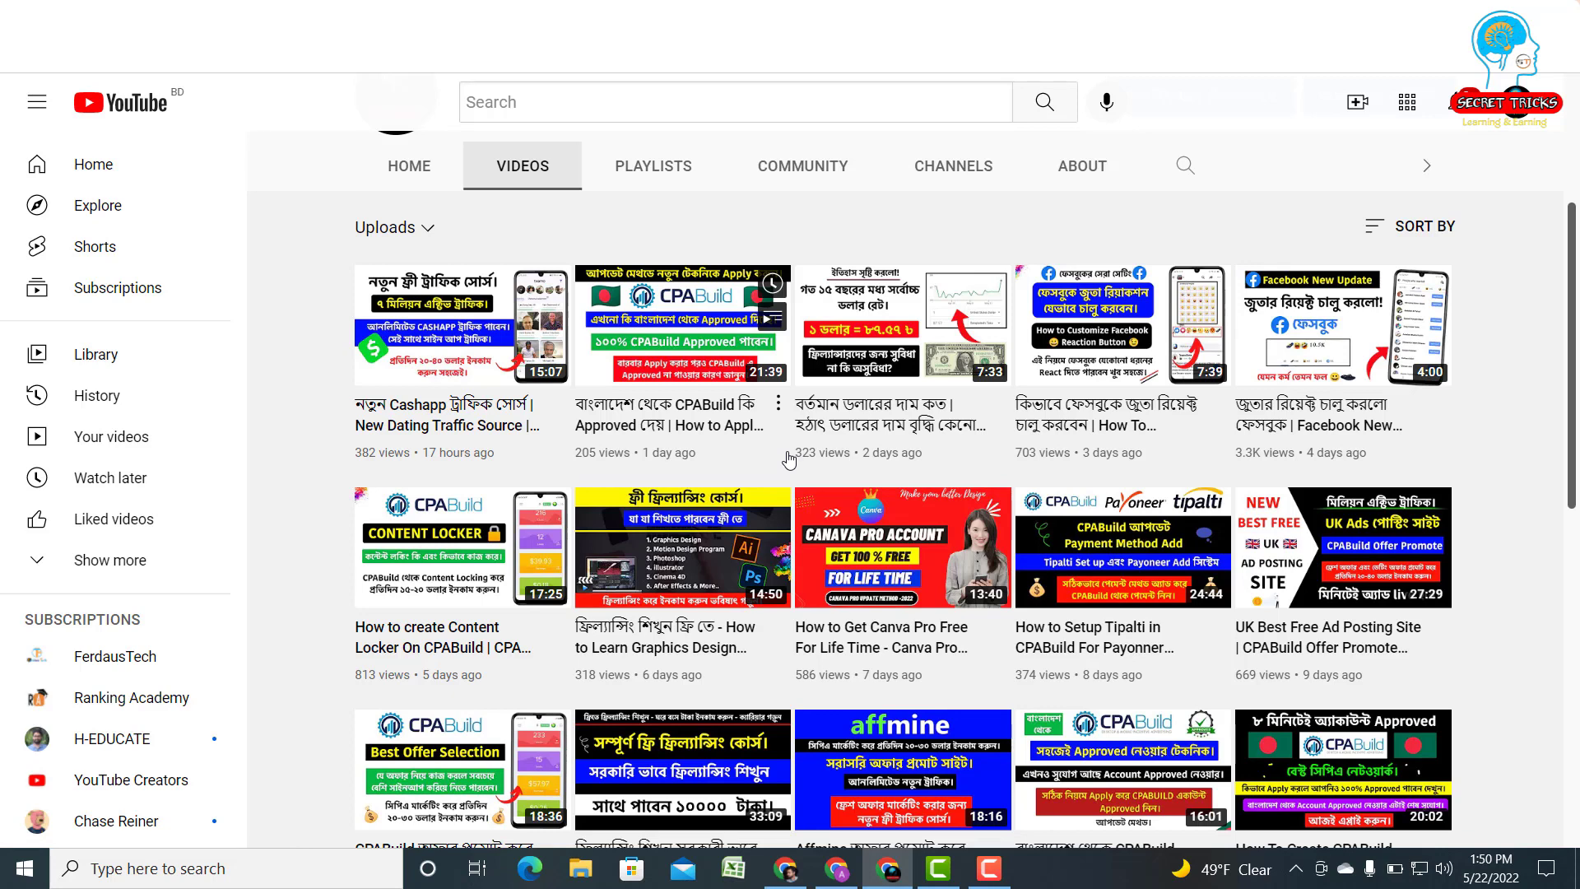
left_click(840, 880)
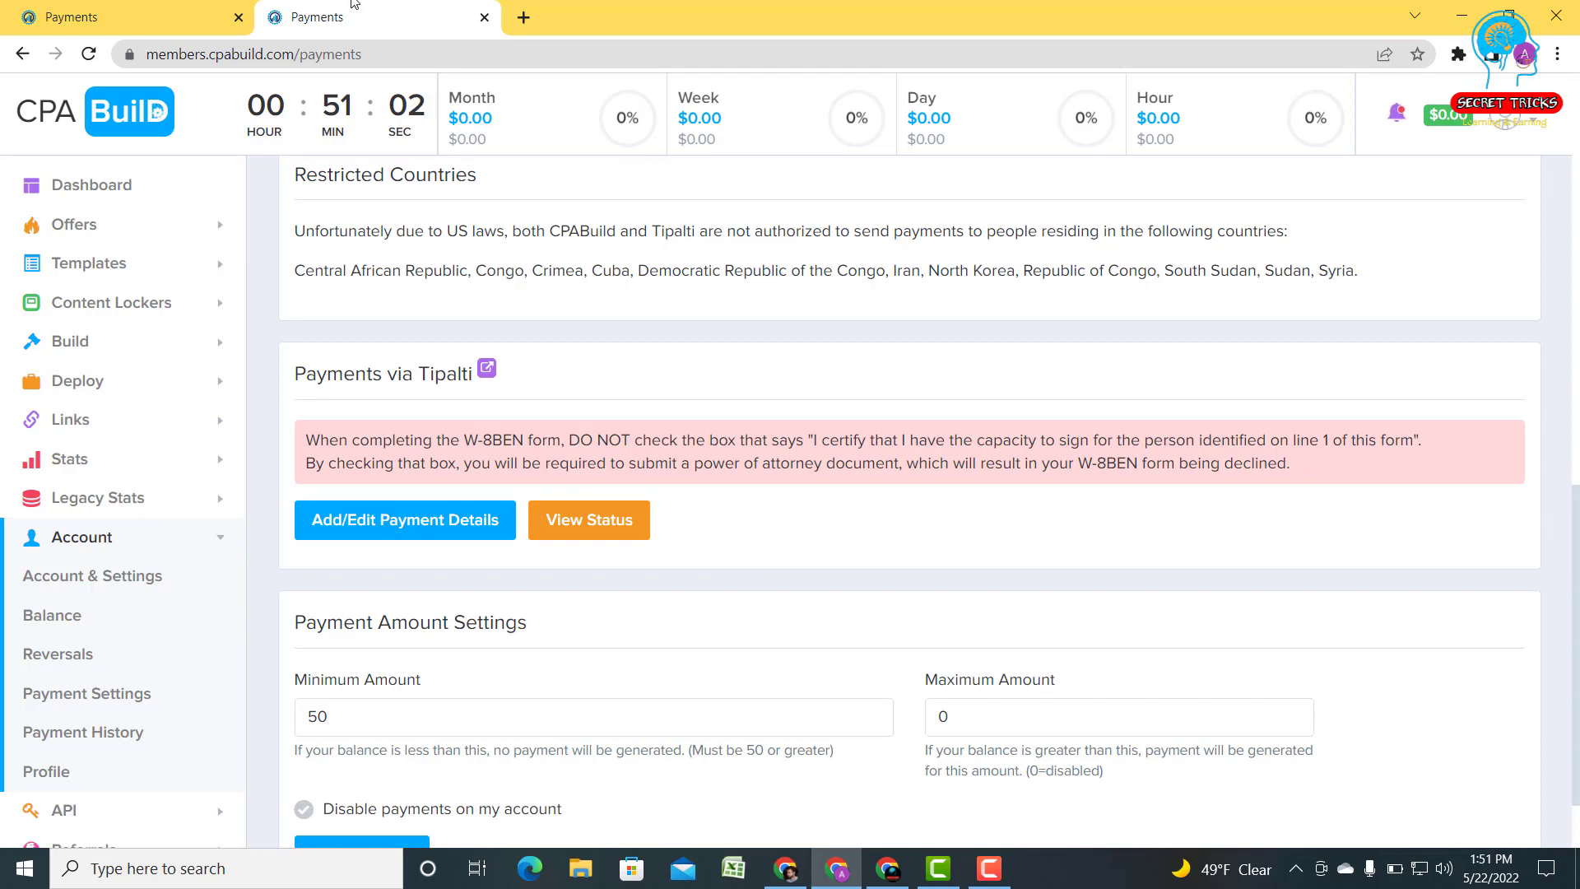
left_click(208, 7)
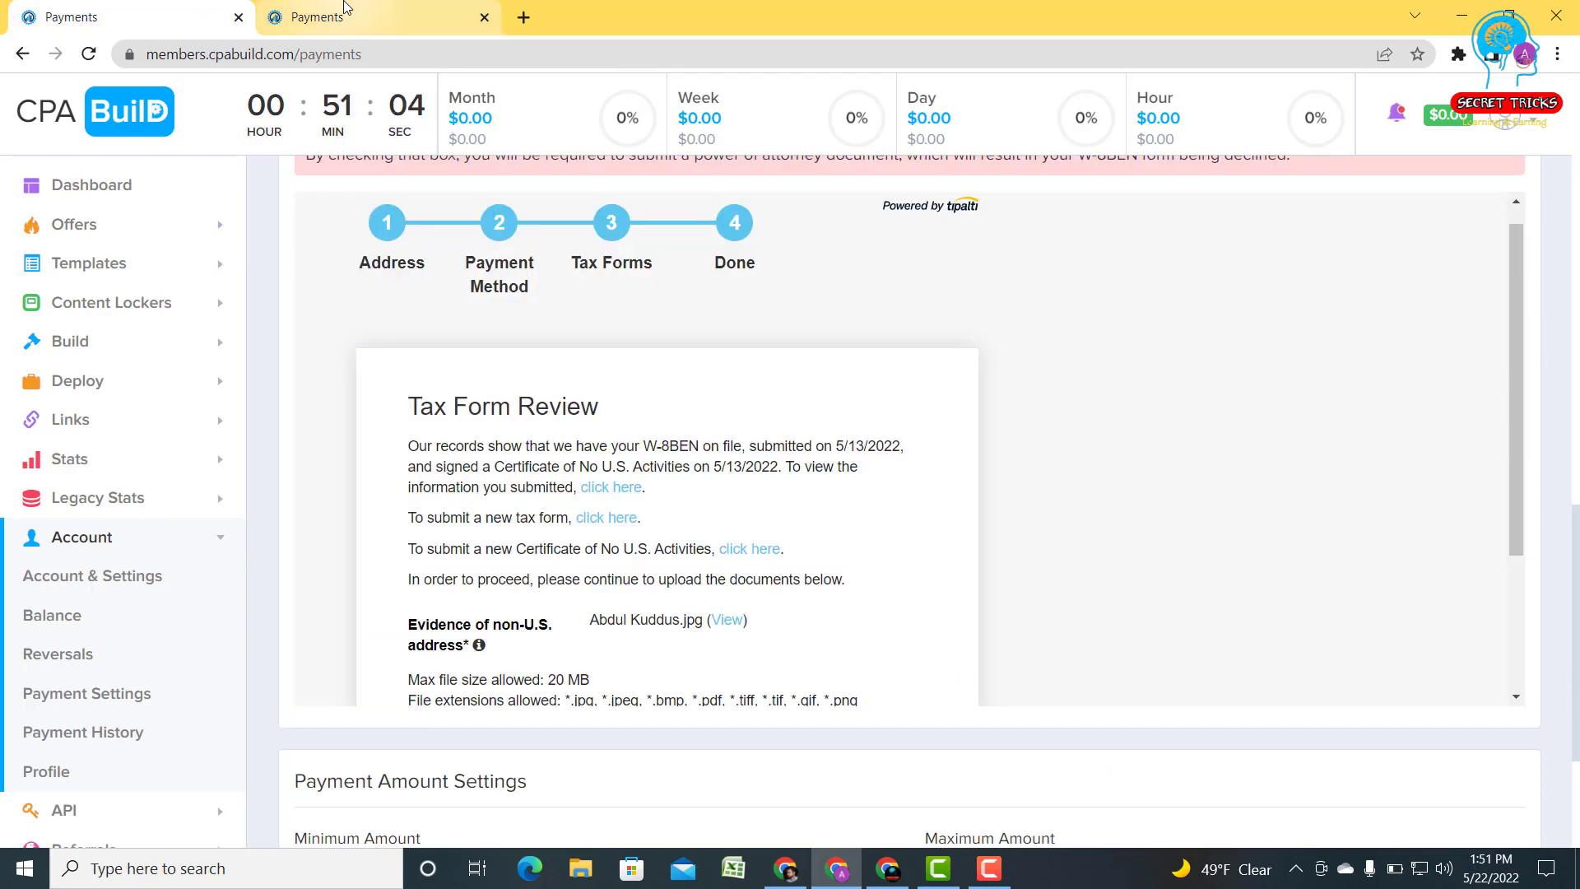